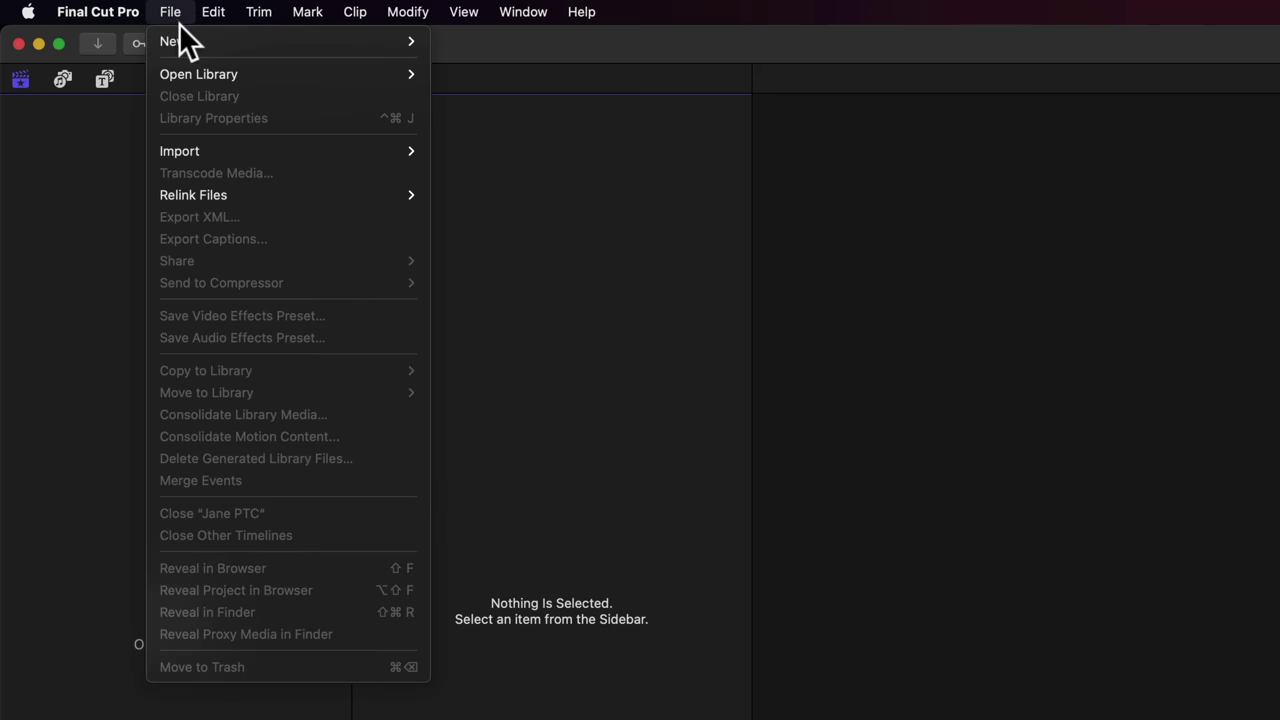
# Step: Bring up the File > New submenu listing Project, Event and Library
pyautogui.moveTo(190, 37)
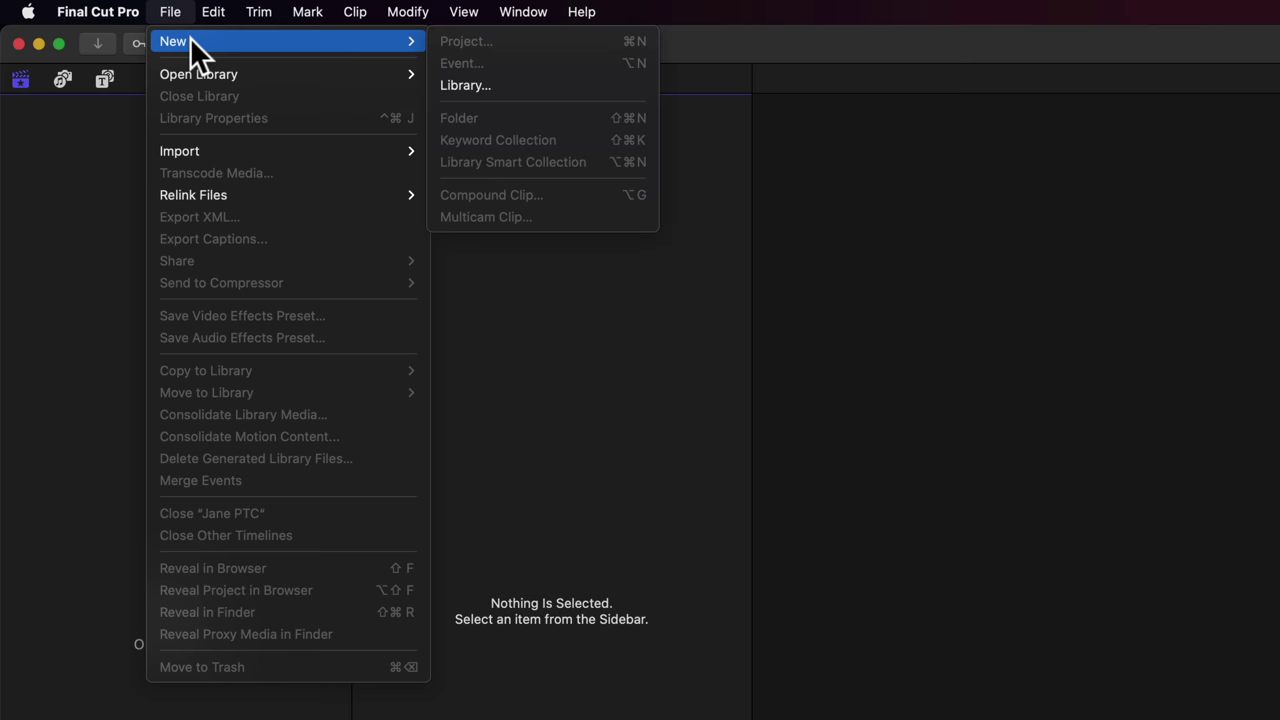
pyautogui.click(493, 85)
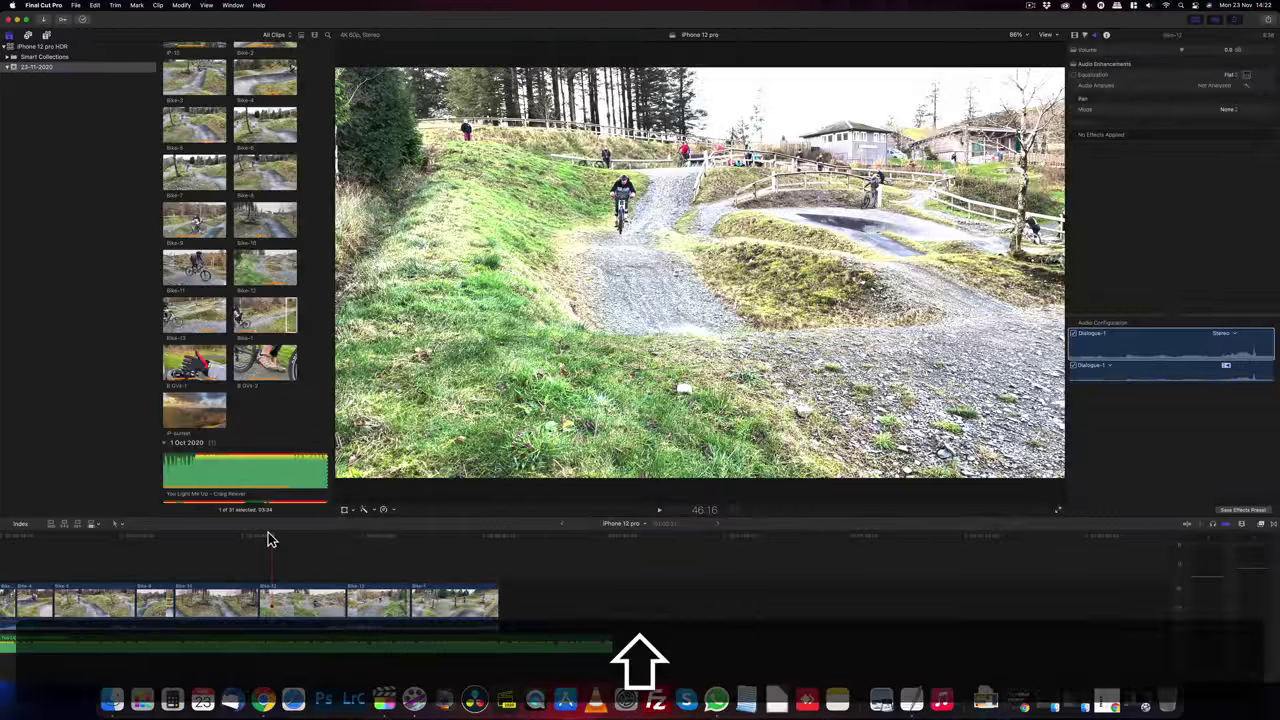
pyautogui.hotkey('shift', 'b')
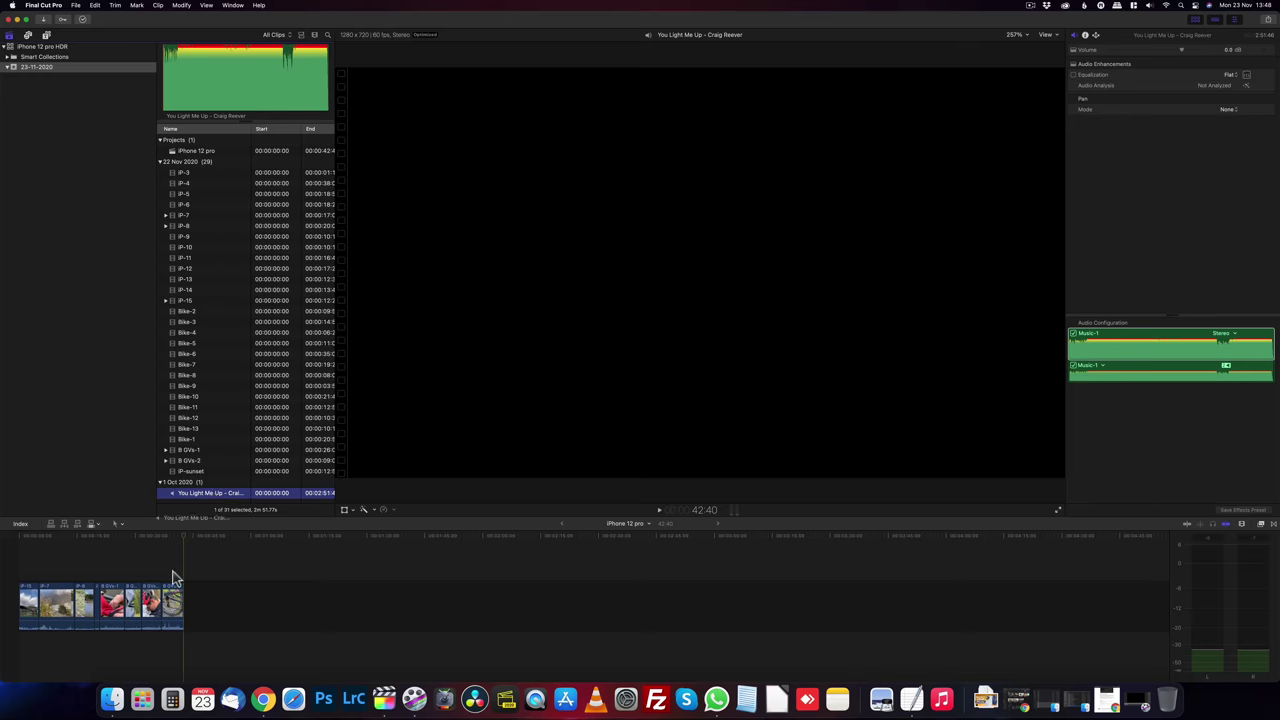
pyautogui.press('l')
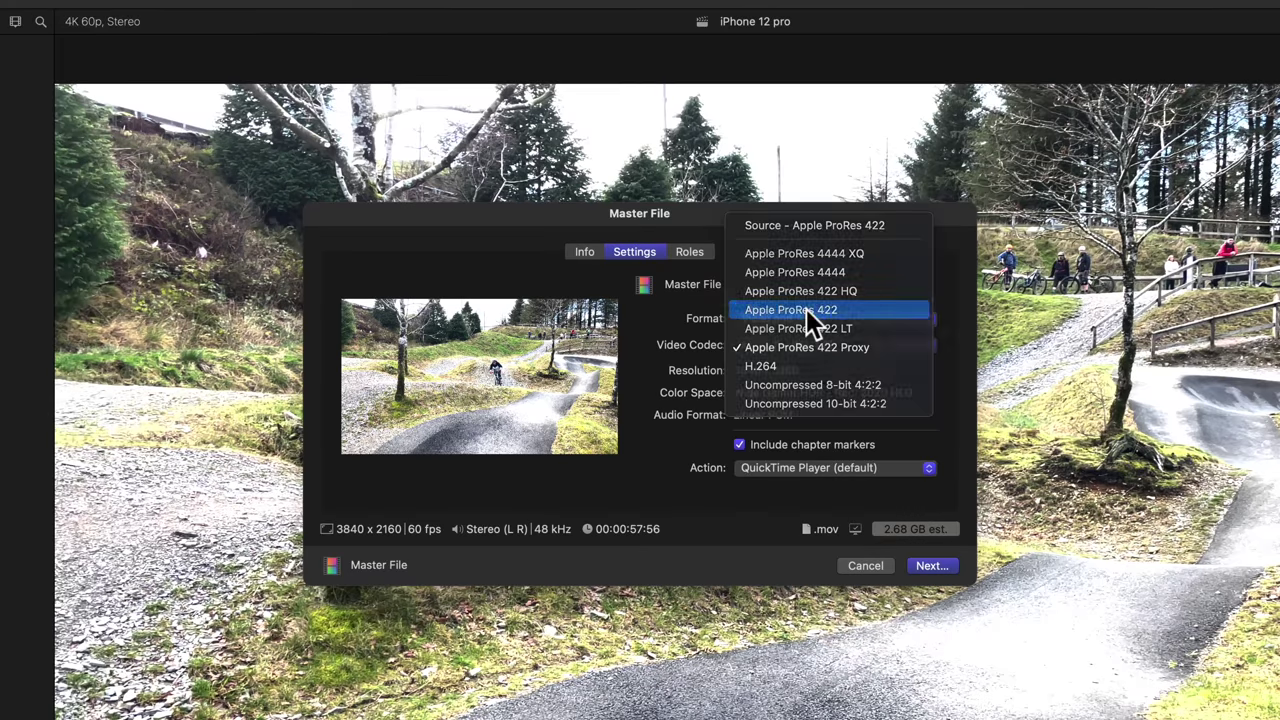
pyautogui.click(806, 309)
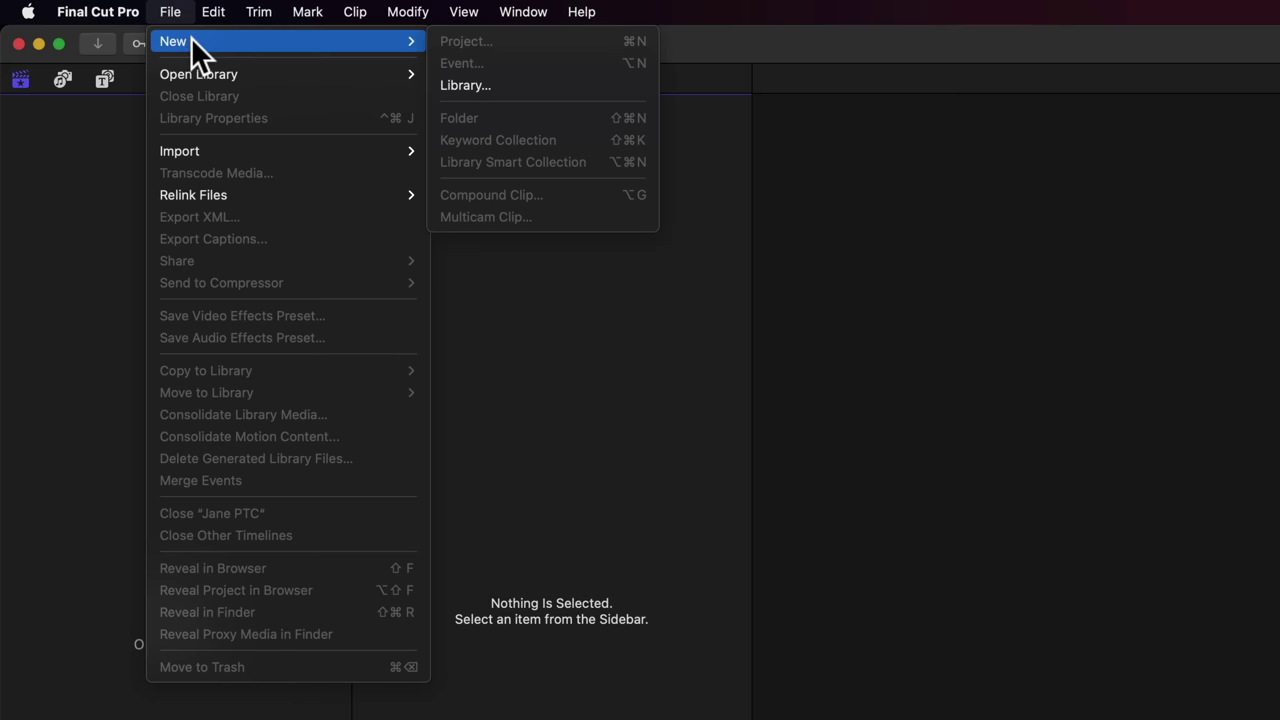
# Step: Save a library named 'iPhone 12 pro HDR' in Movies and switch it to Wide Gamut HDR
pyautogui.click(494, 84)
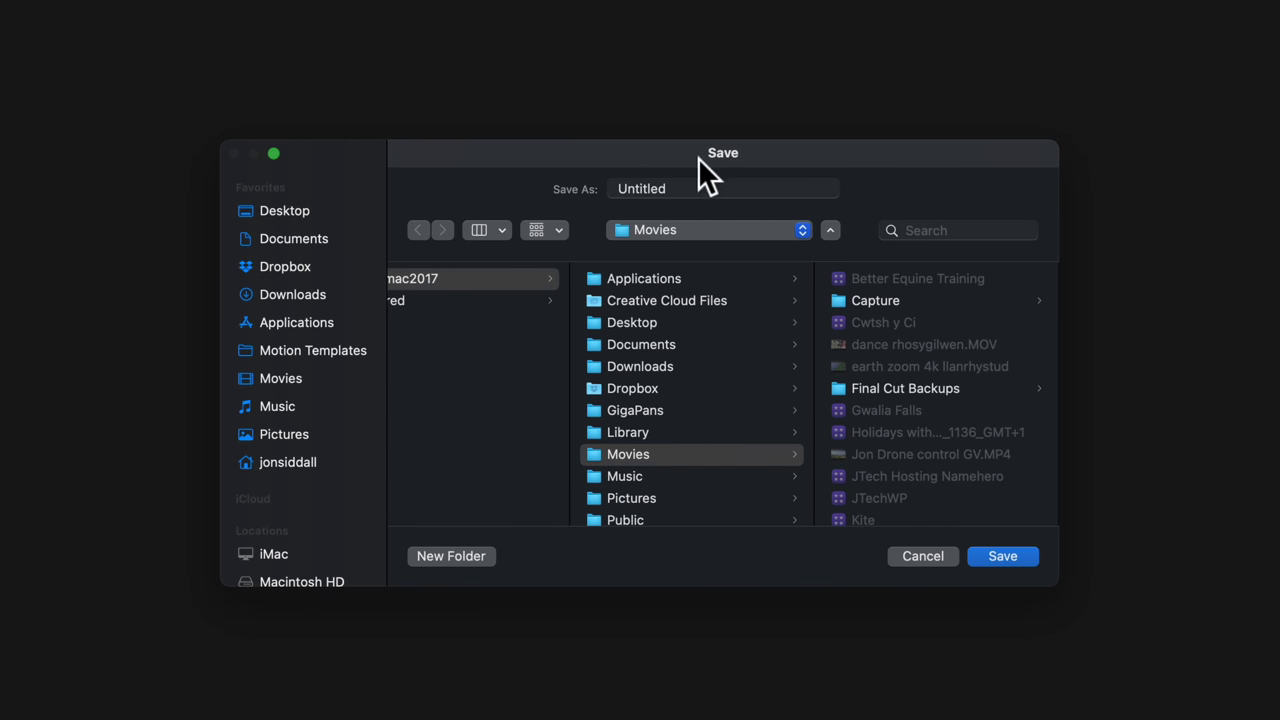
pyautogui.click(693, 186)
pyautogui.moveTo(693, 186); pyautogui.dragTo(490, 187)
pyautogui.press('BackSpace')
pyautogui.write('iPhone 12 pro HDR')
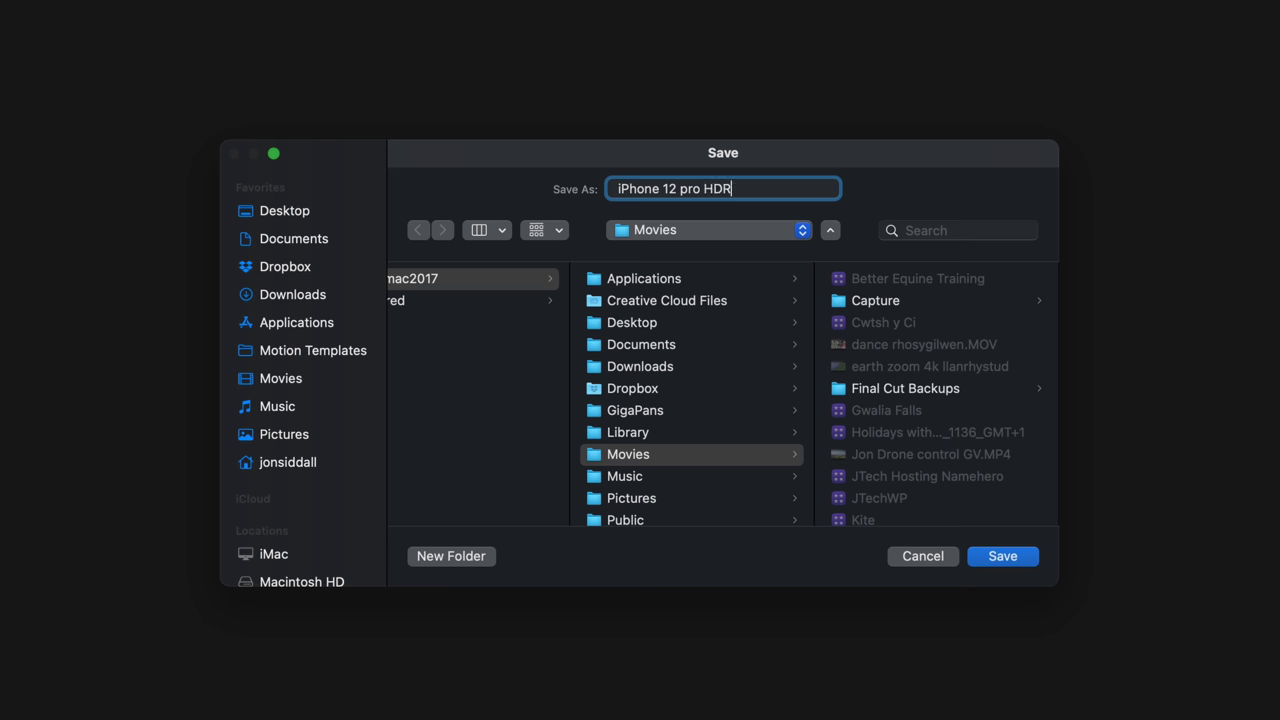
pyautogui.click(1004, 557)
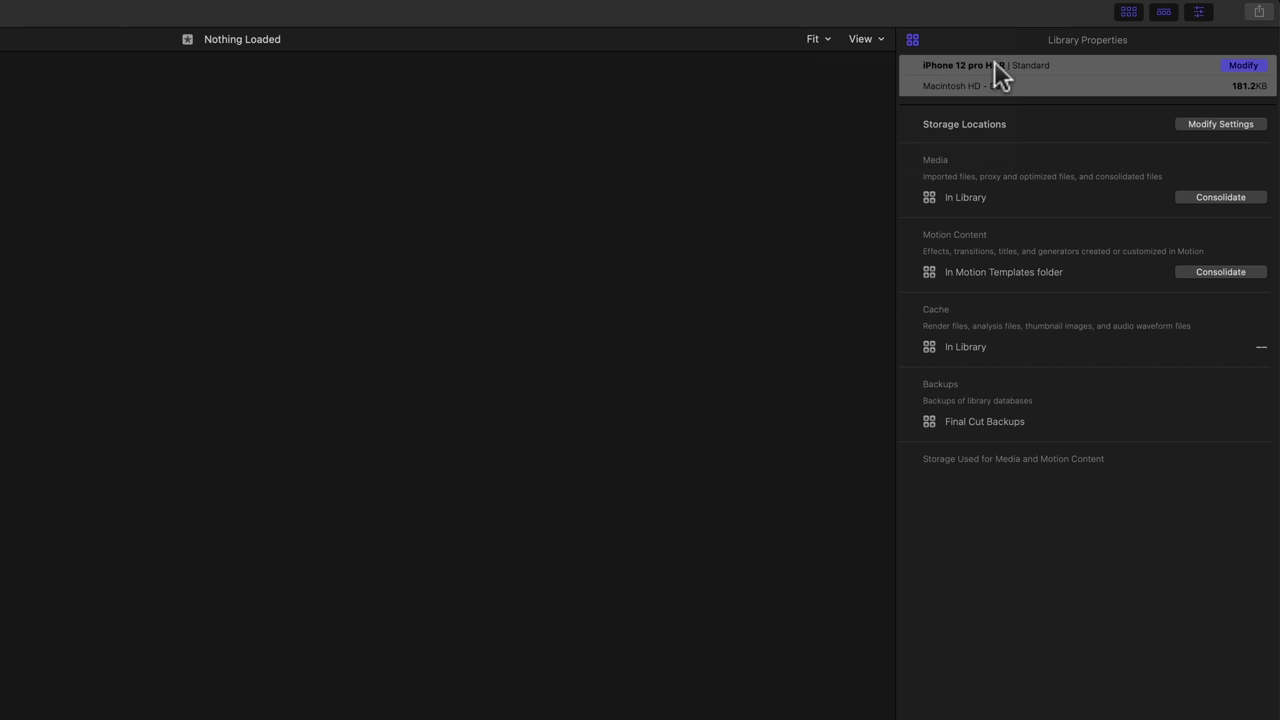
pyautogui.click(1246, 66)
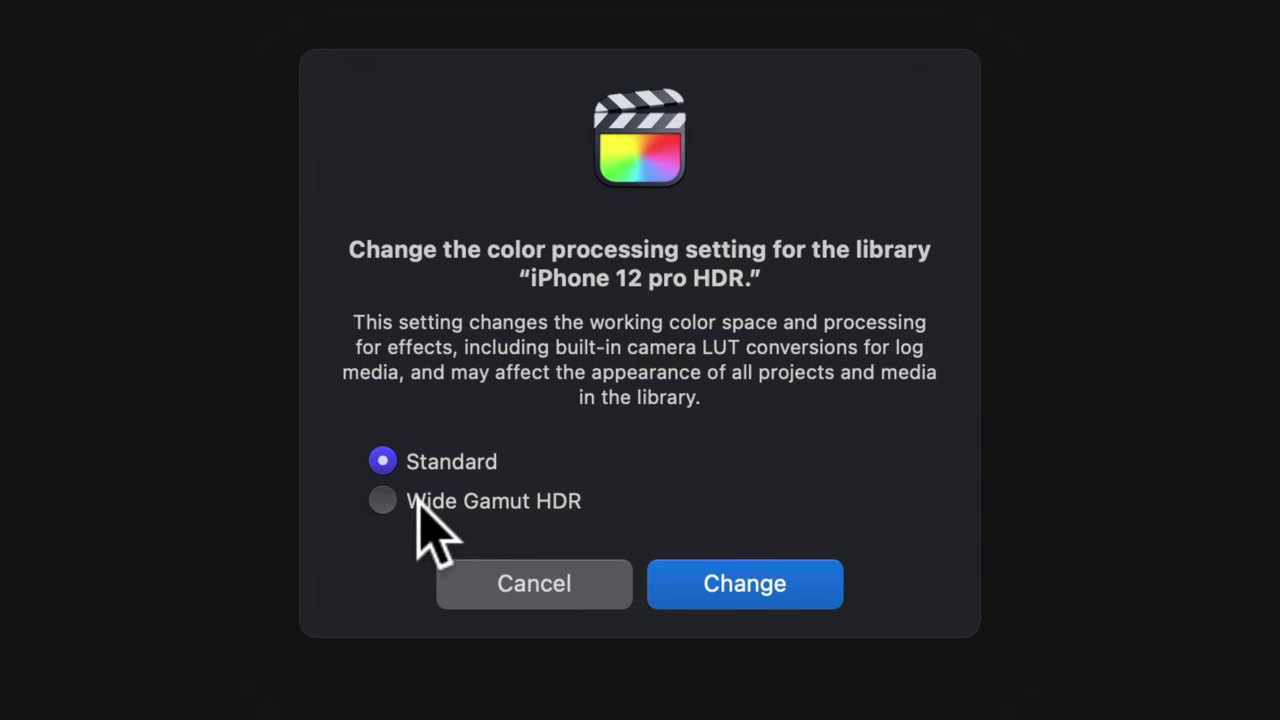
pyautogui.click(418, 502)
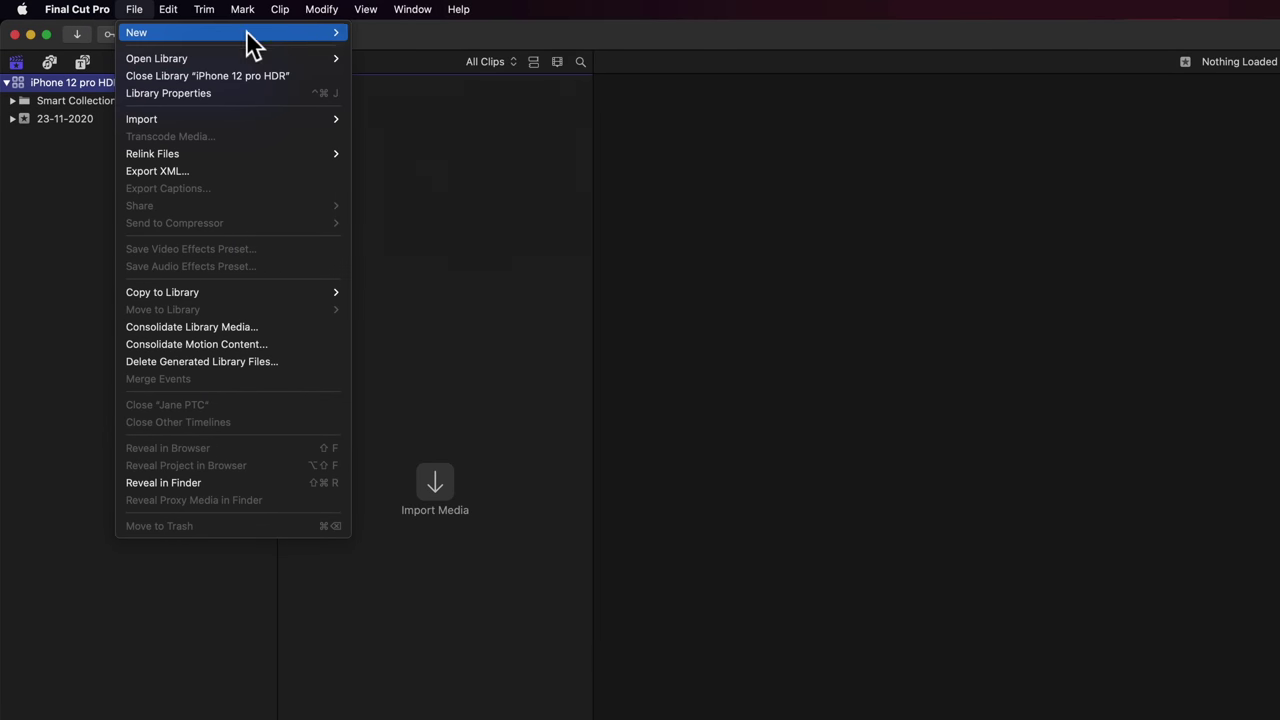
# Step: Set up project 'iPhone 12 pro' with Rec. 2020 HLG colour space and a 60p rate
pyautogui.moveTo(283, 32)
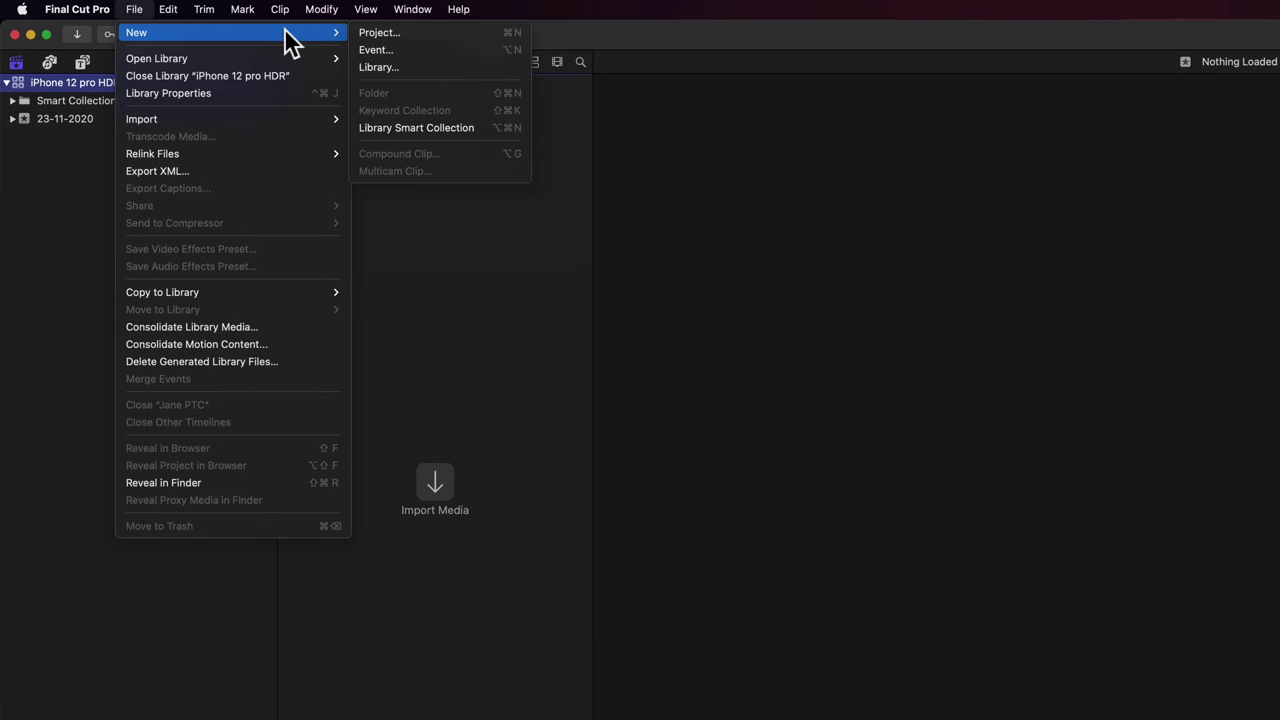
pyautogui.click(386, 36)
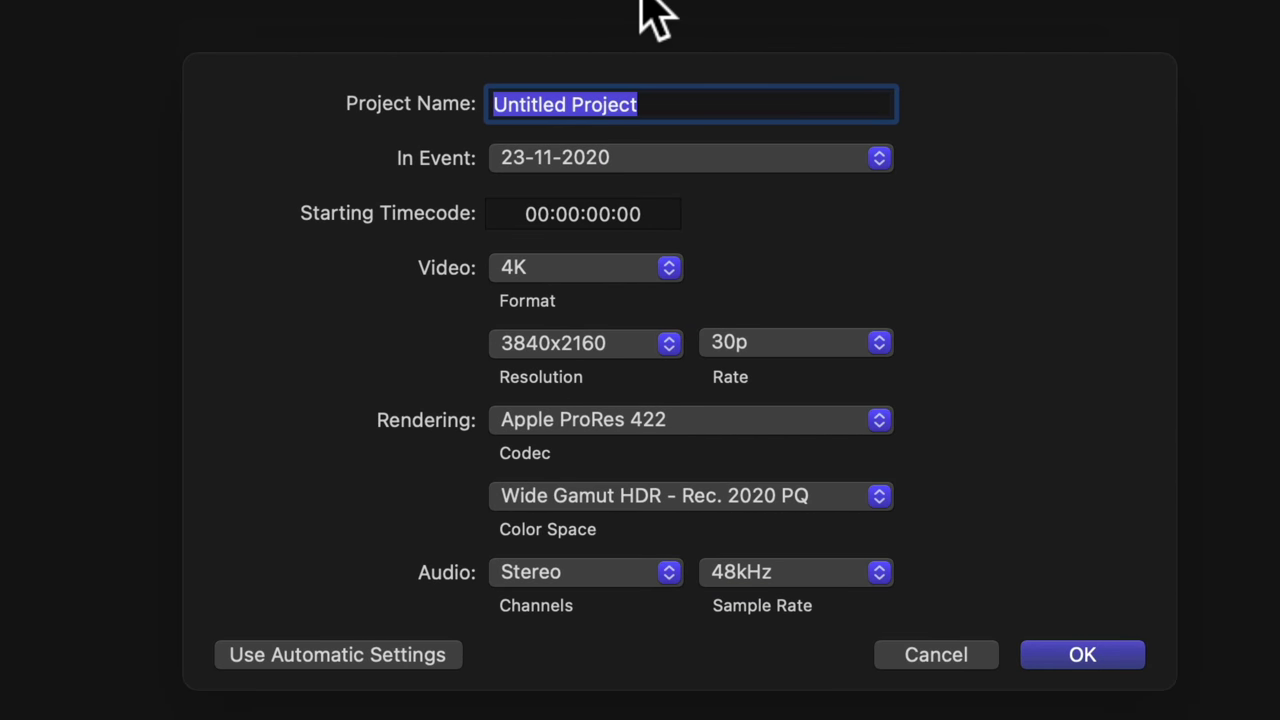
pyautogui.click(715, 498)
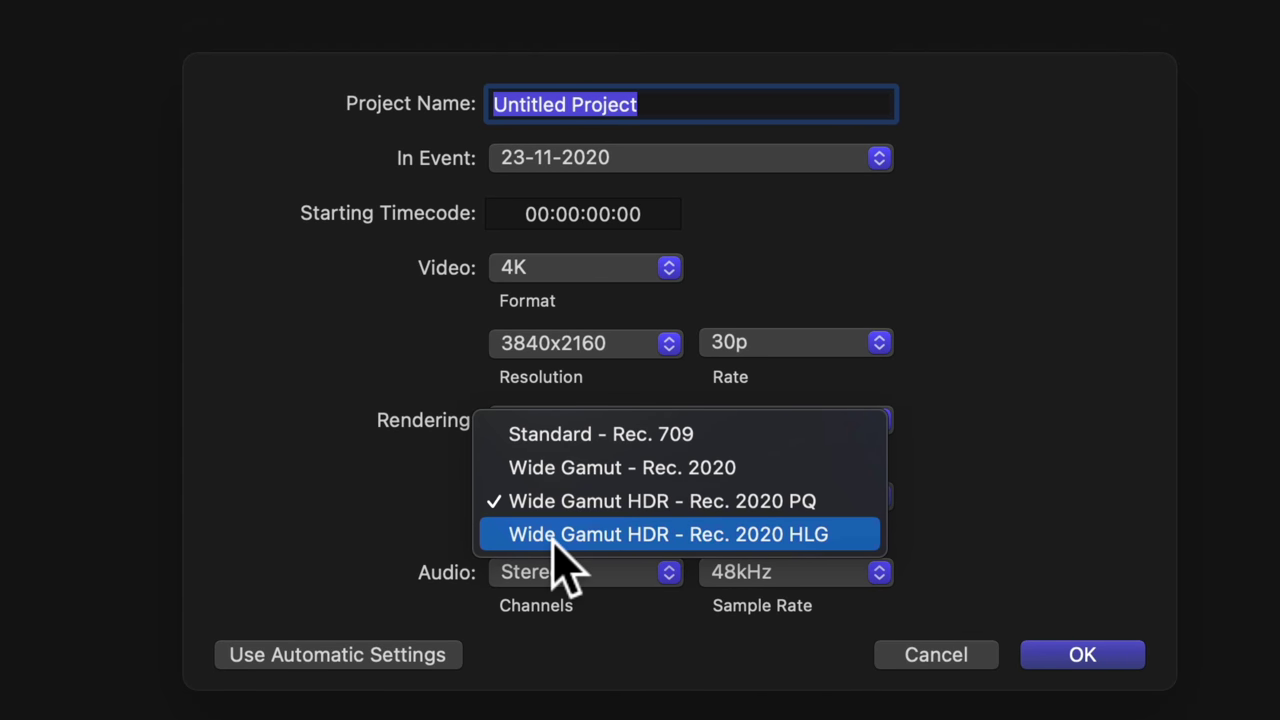
pyautogui.click(737, 545)
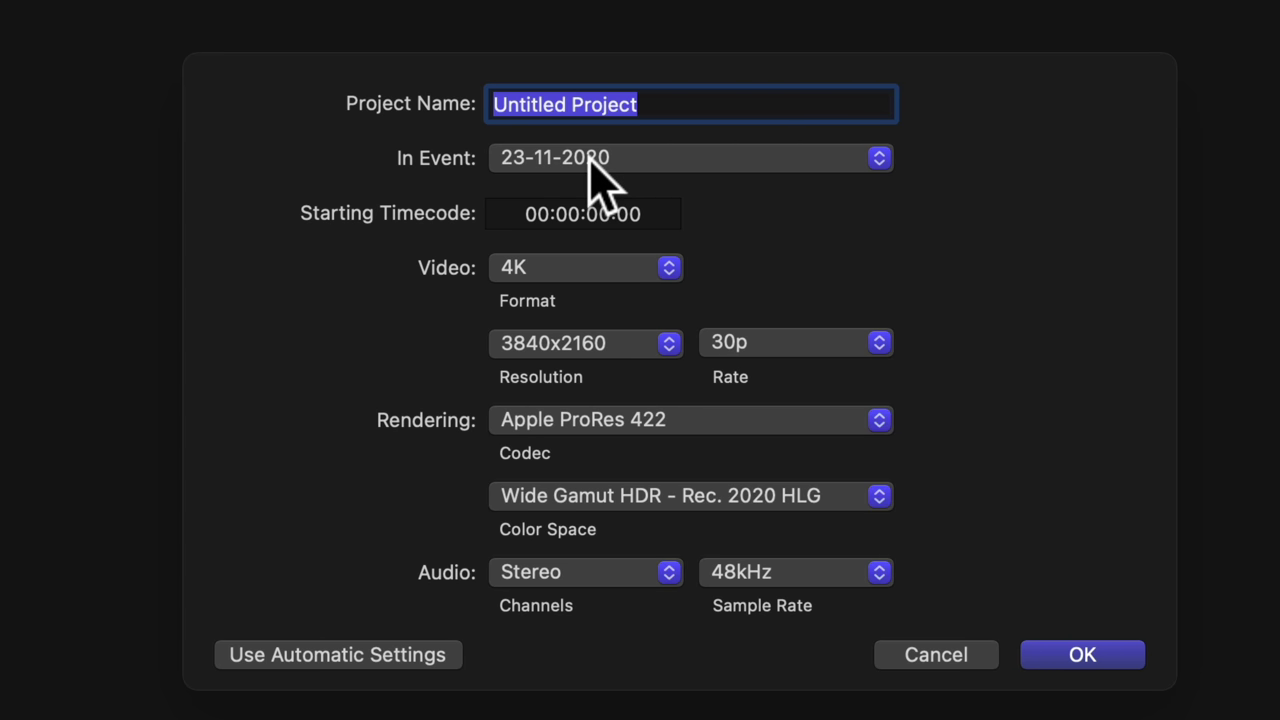
pyautogui.write('iPhone 12 pro')
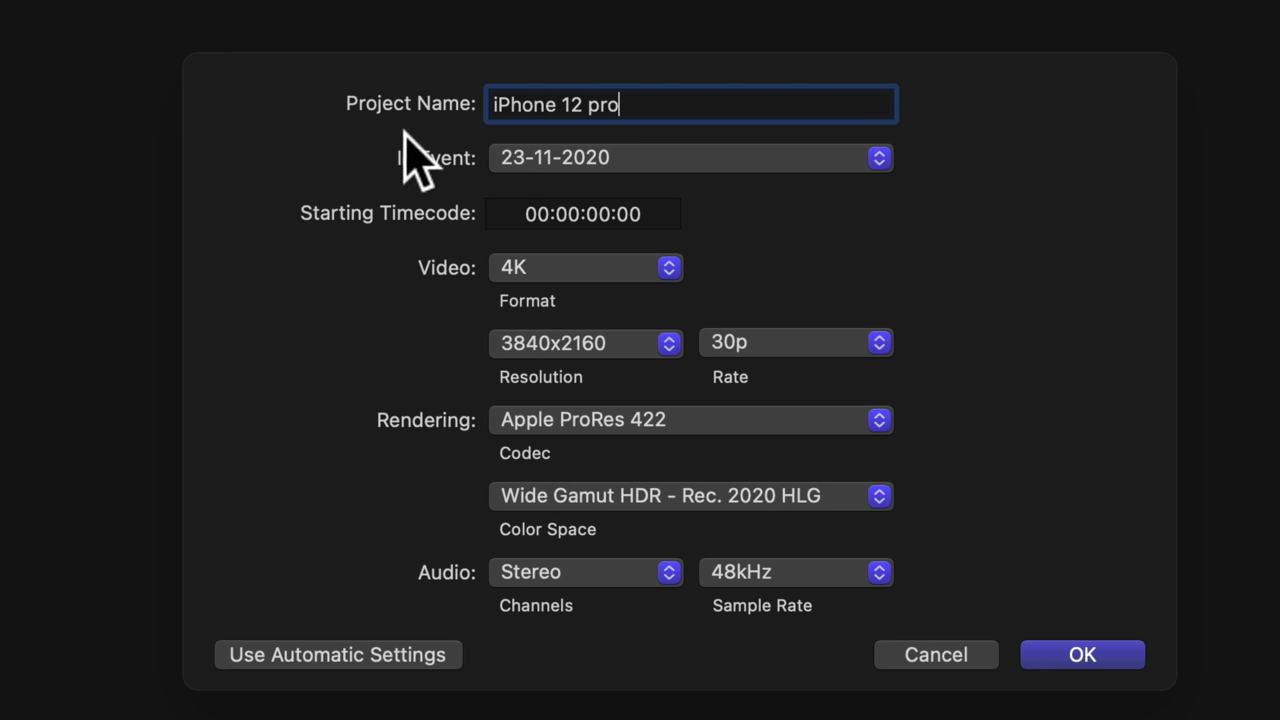
pyautogui.click(748, 352)
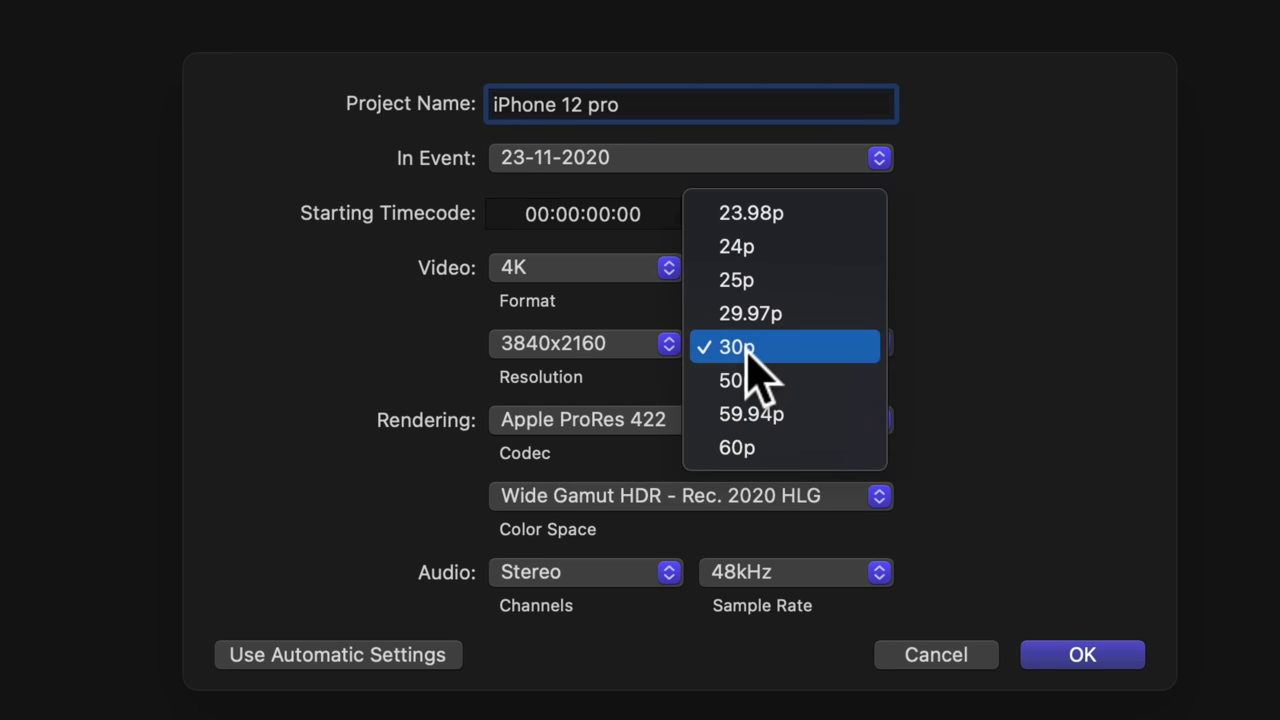
pyautogui.click(806, 450)
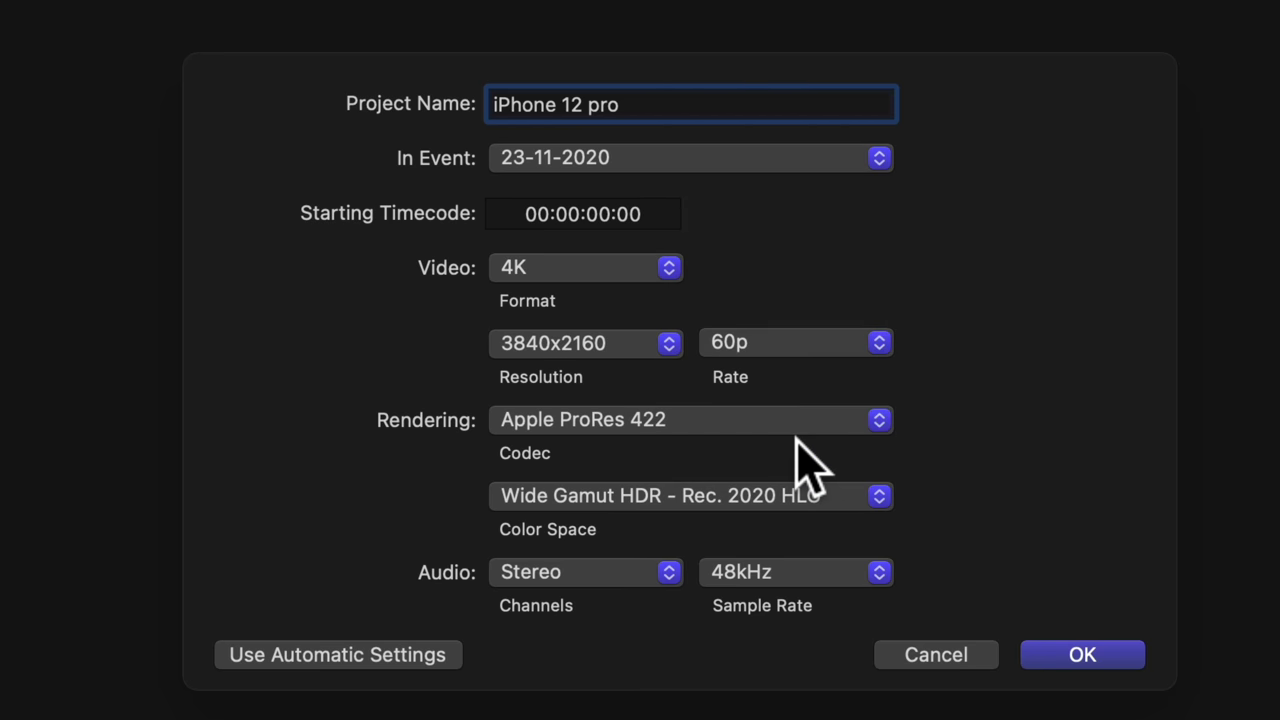
# Step: Confirm the project, then import the Bike clips through Bike-13.MOV into the 23-11-2020 event
pyautogui.click(1099, 672)
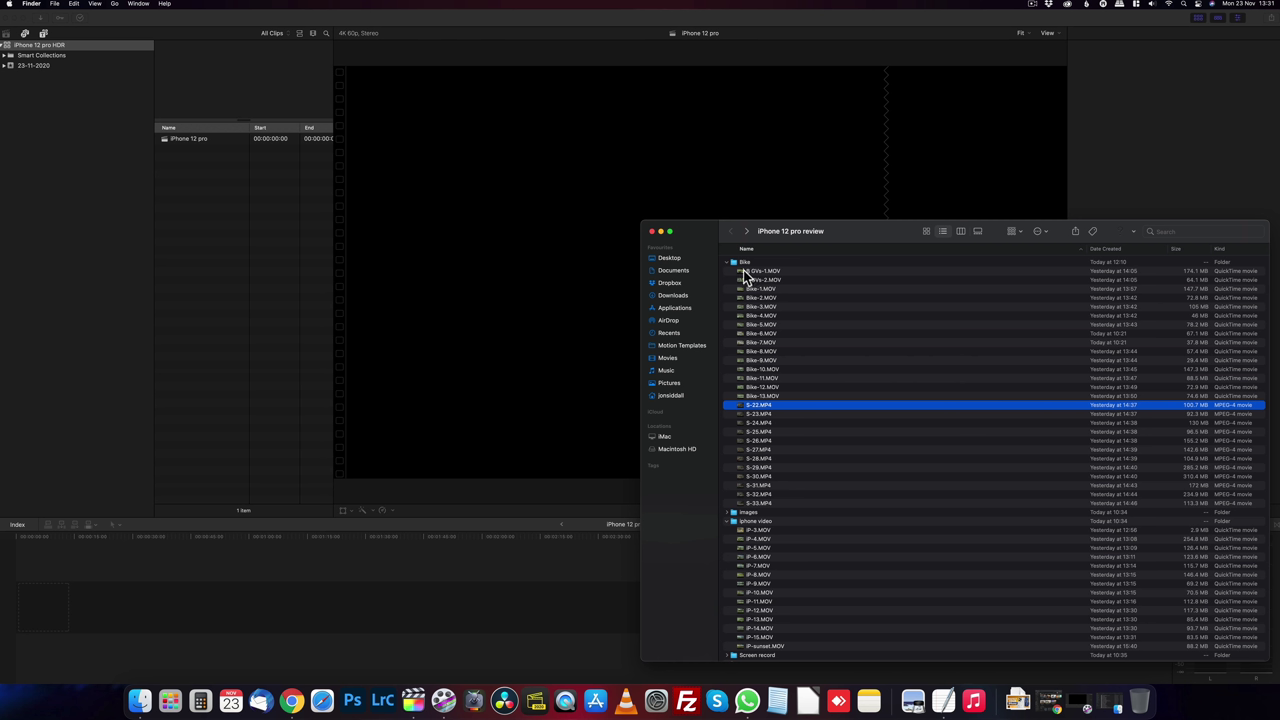
pyautogui.click(745, 272)
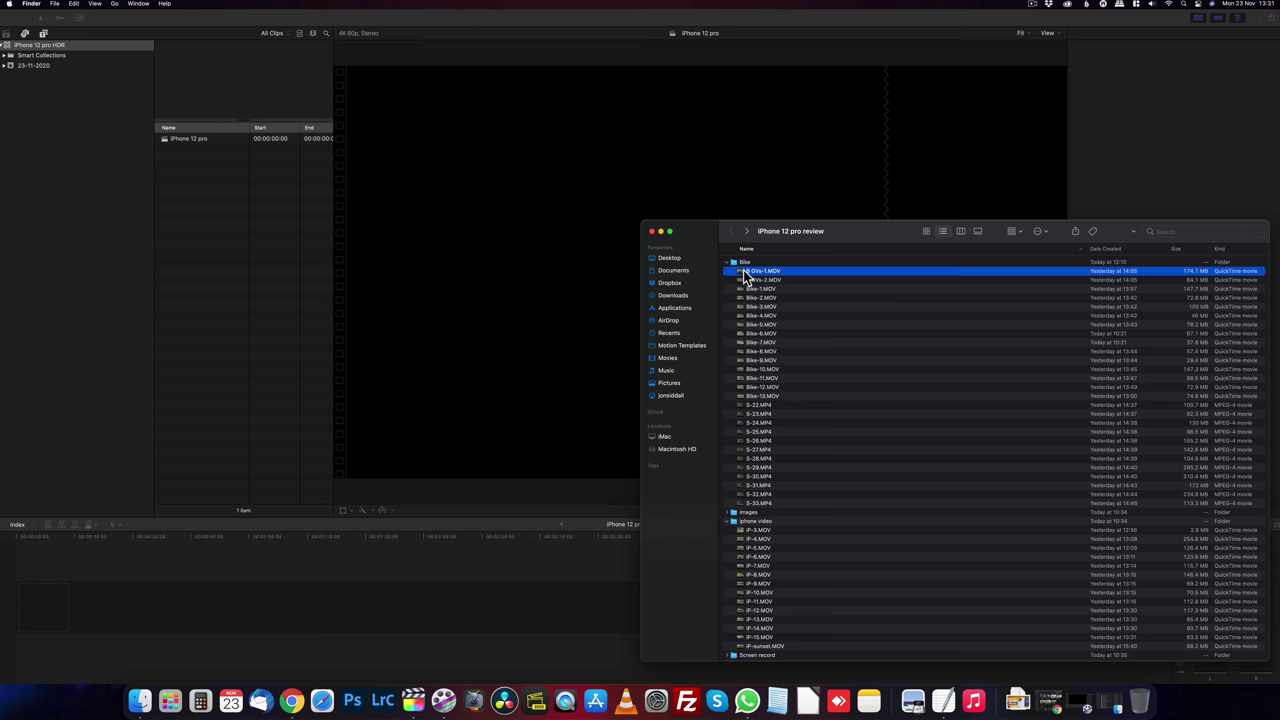
pyautogui.keyDown('shift'); pyautogui.click(744, 396); pyautogui.keyUp('shift')
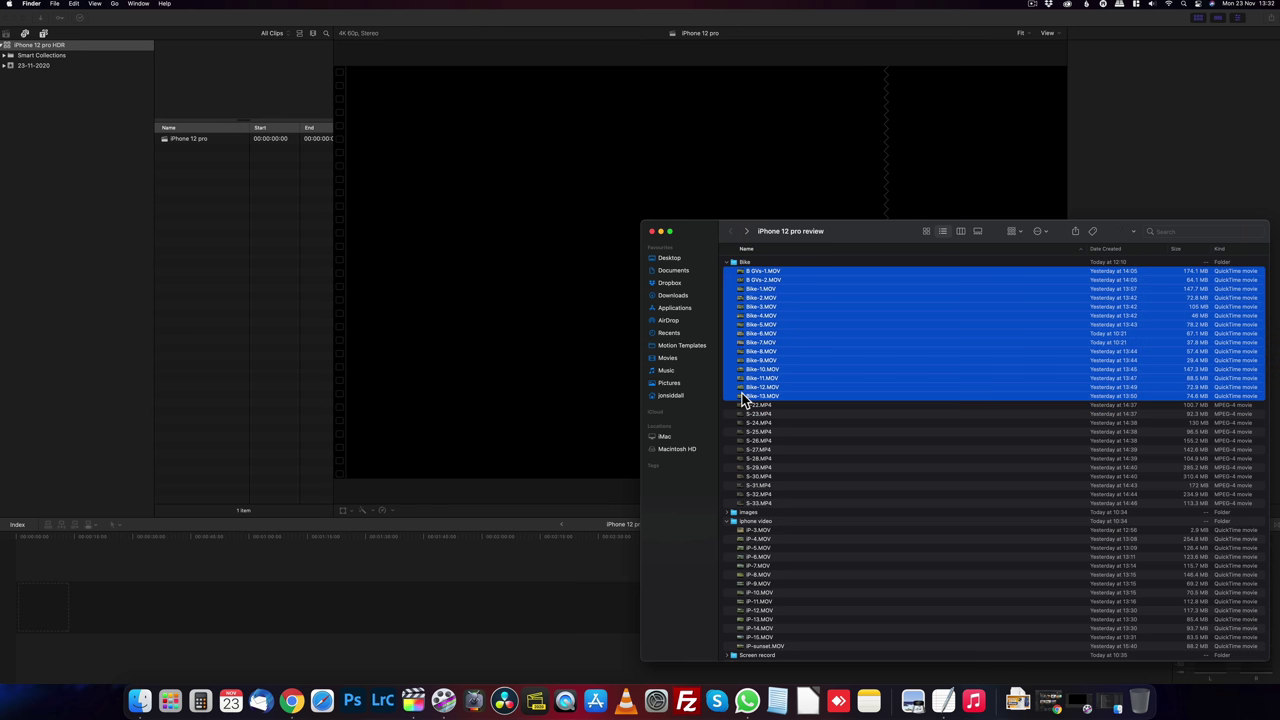
pyautogui.moveTo(744, 400); pyautogui.dragTo(25, 68)
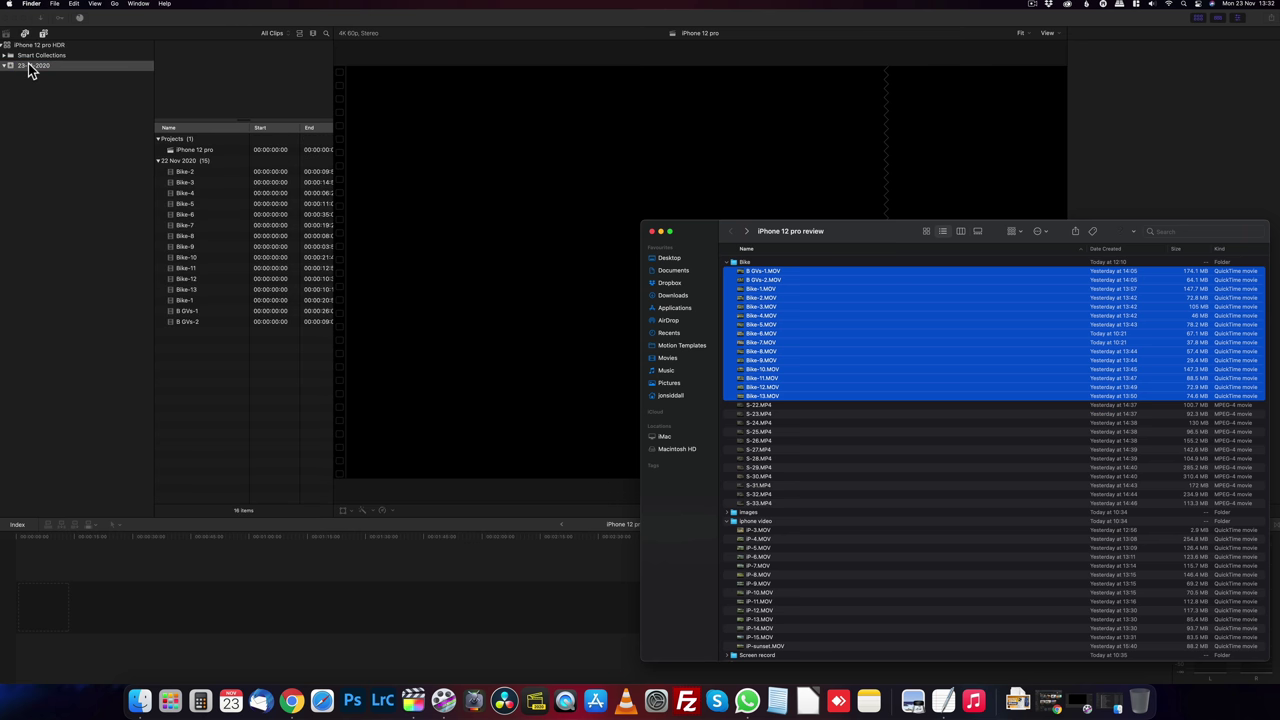
# Step: Import the iPhone clips from IP-3.MOV through IP-sunset.MOV into the 23-11-2020 event
pyautogui.scroll(-2, 821, 528)
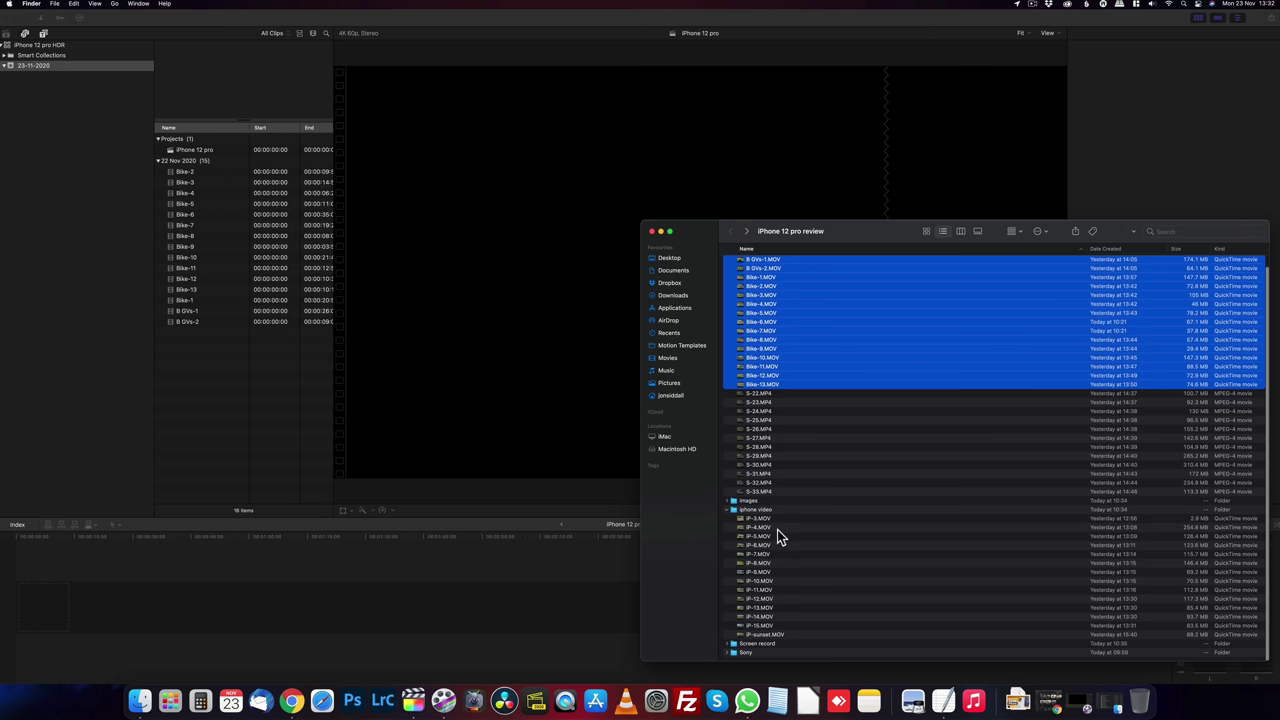
pyautogui.click(746, 519)
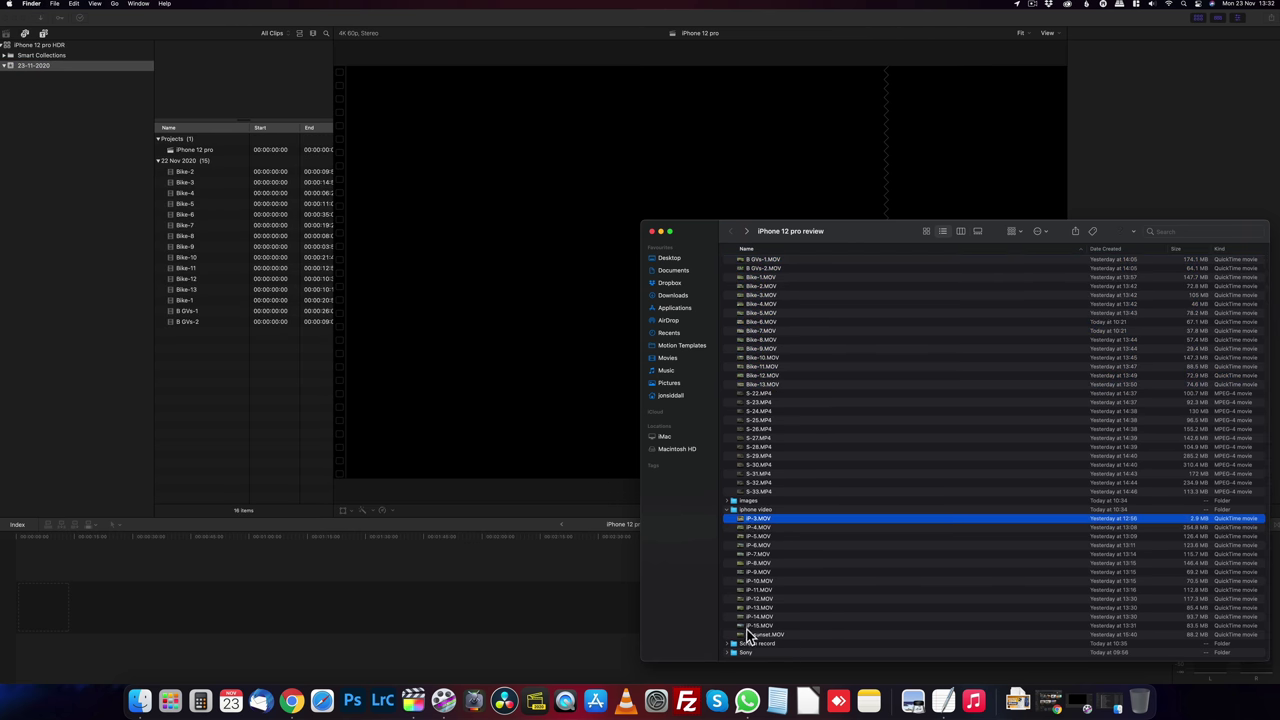
pyautogui.keyDown('shift'); pyautogui.click(746, 635); pyautogui.keyUp('shift')
pyautogui.moveTo(742, 641); pyautogui.dragTo(29, 68)
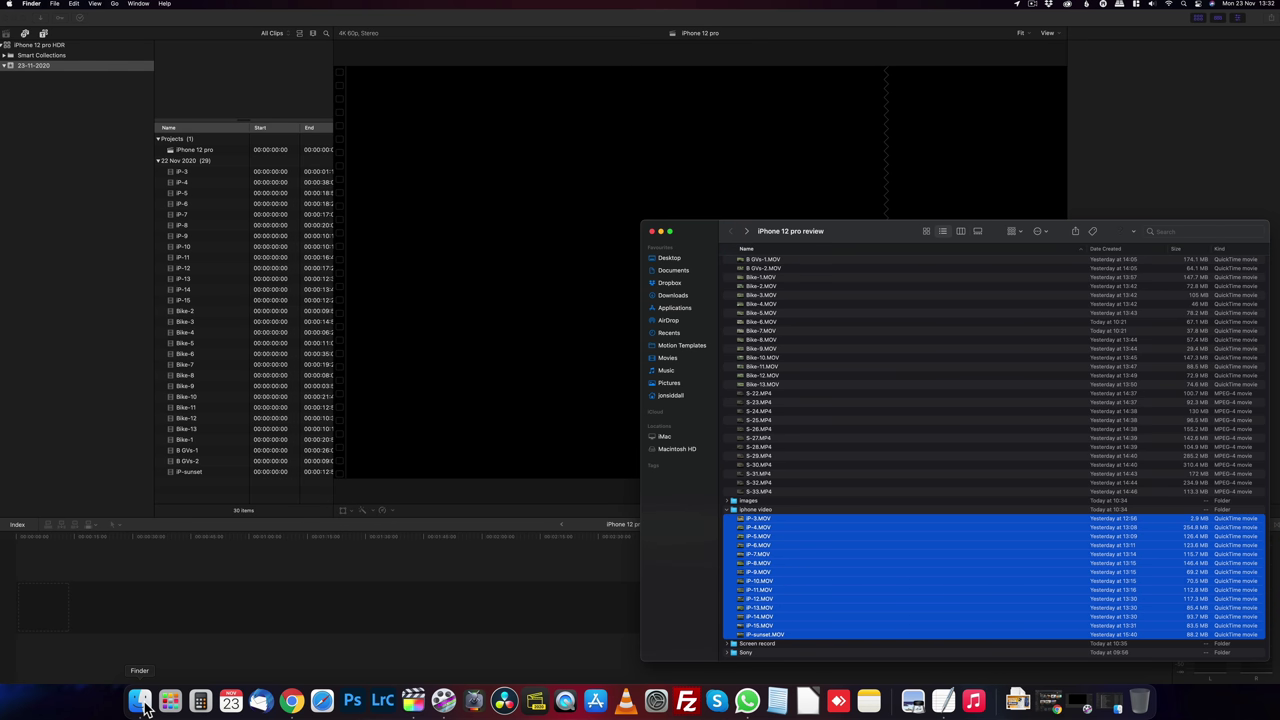
# Step: Import the 'You Light Me Up' music track into the event and tidy away the Finder windows
pyautogui.click(1106, 703)
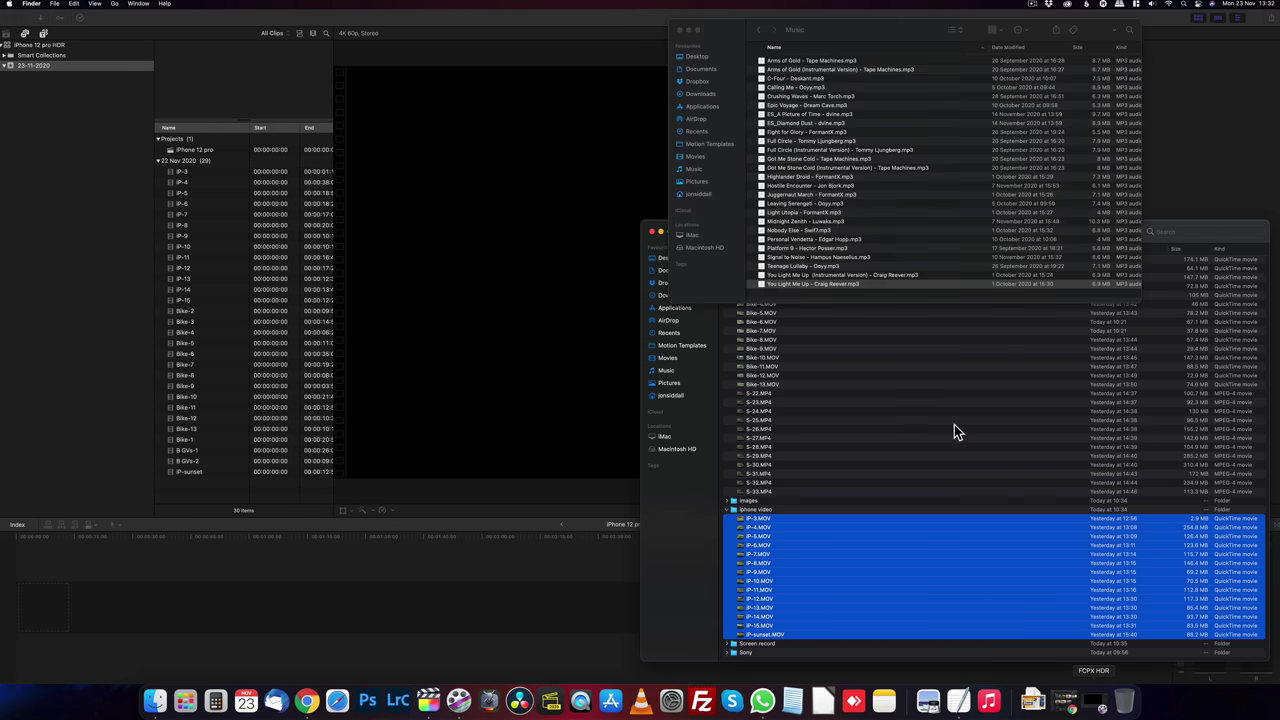
pyautogui.click(661, 232)
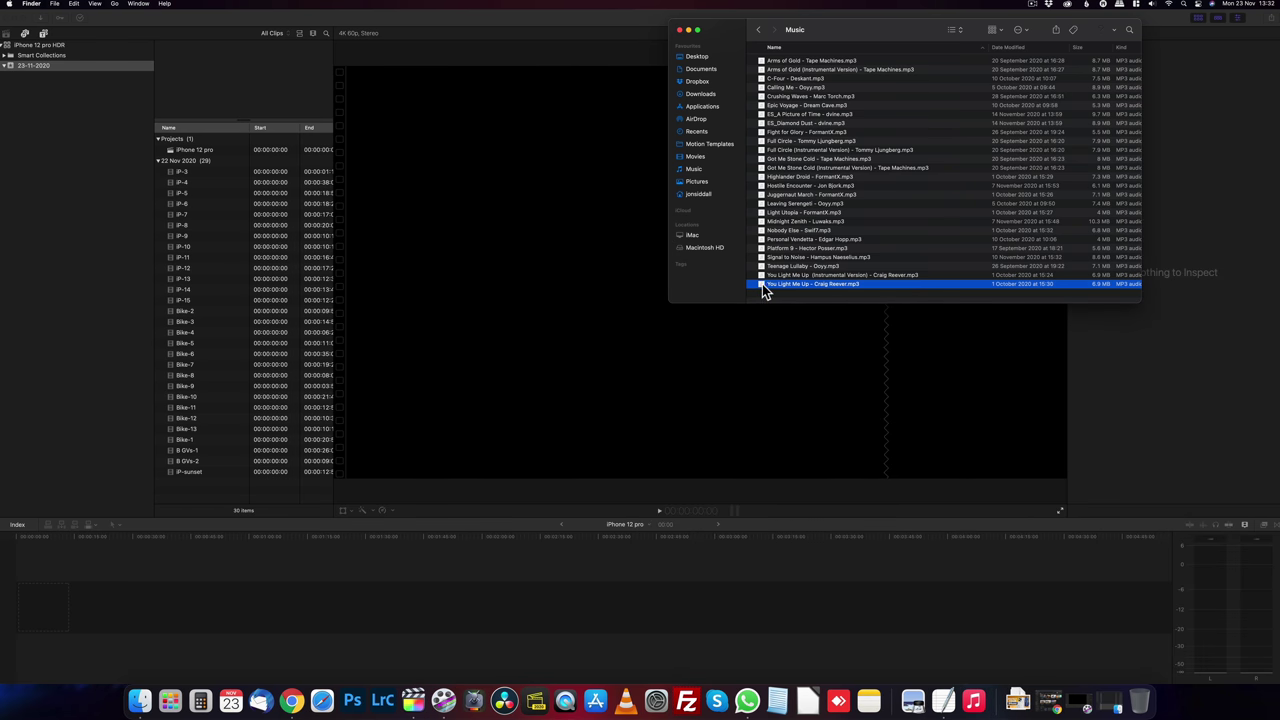
pyautogui.moveTo(762, 284); pyautogui.dragTo(36, 73)
pyautogui.click(688, 31)
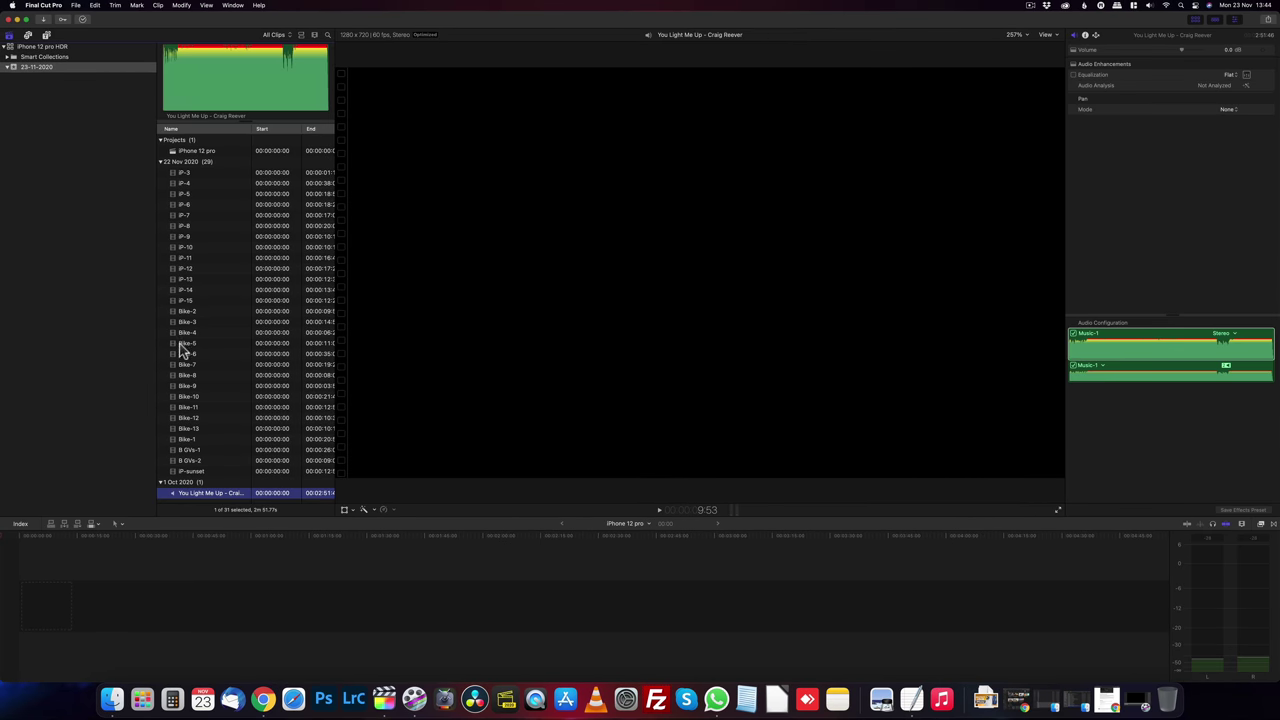
# Step: Mark a range in the iP-15 clip and add it to the timeline
pyautogui.click(176, 302)
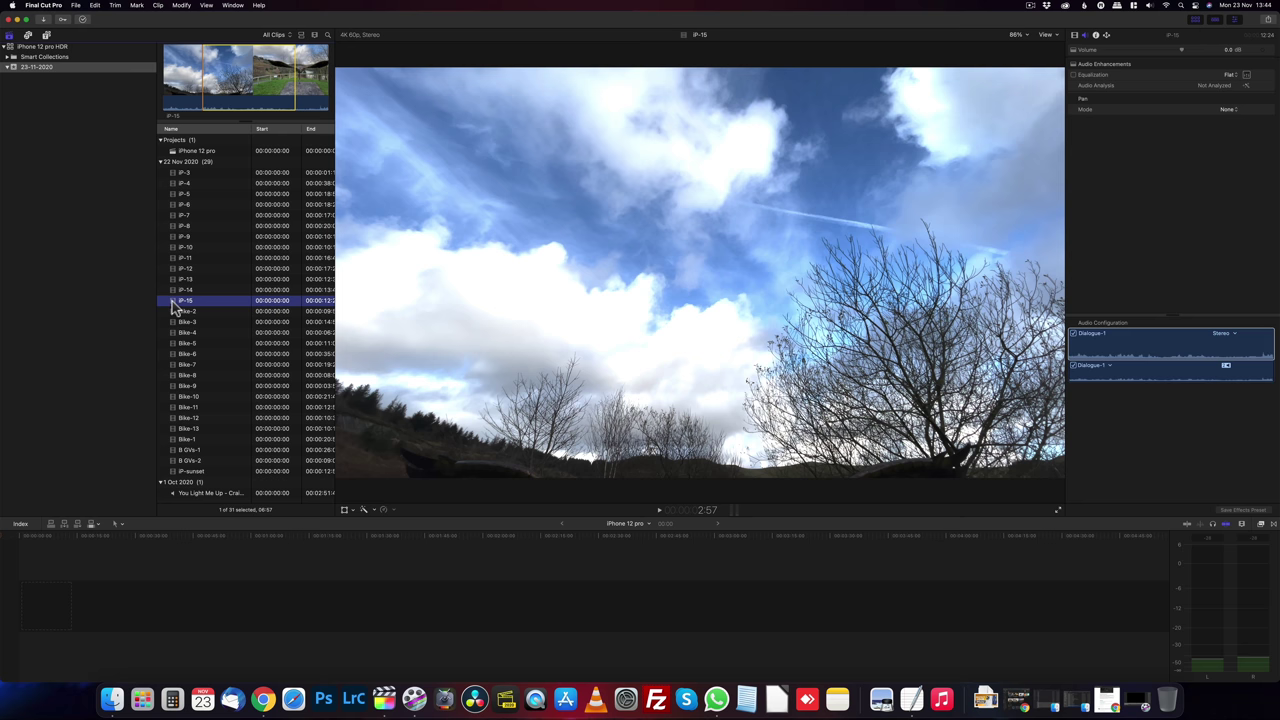
pyautogui.click(205, 89)
pyautogui.hotkey('shift', 'i')
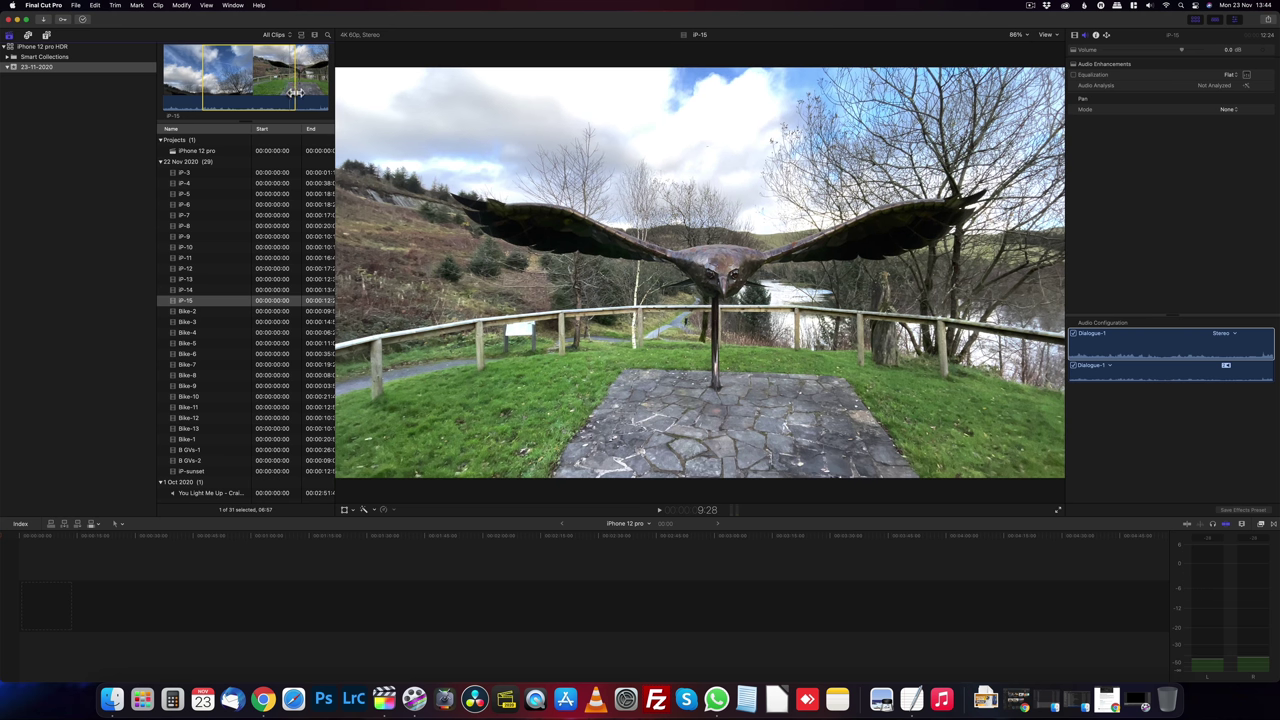
pyautogui.press('o')
pyautogui.press('w')
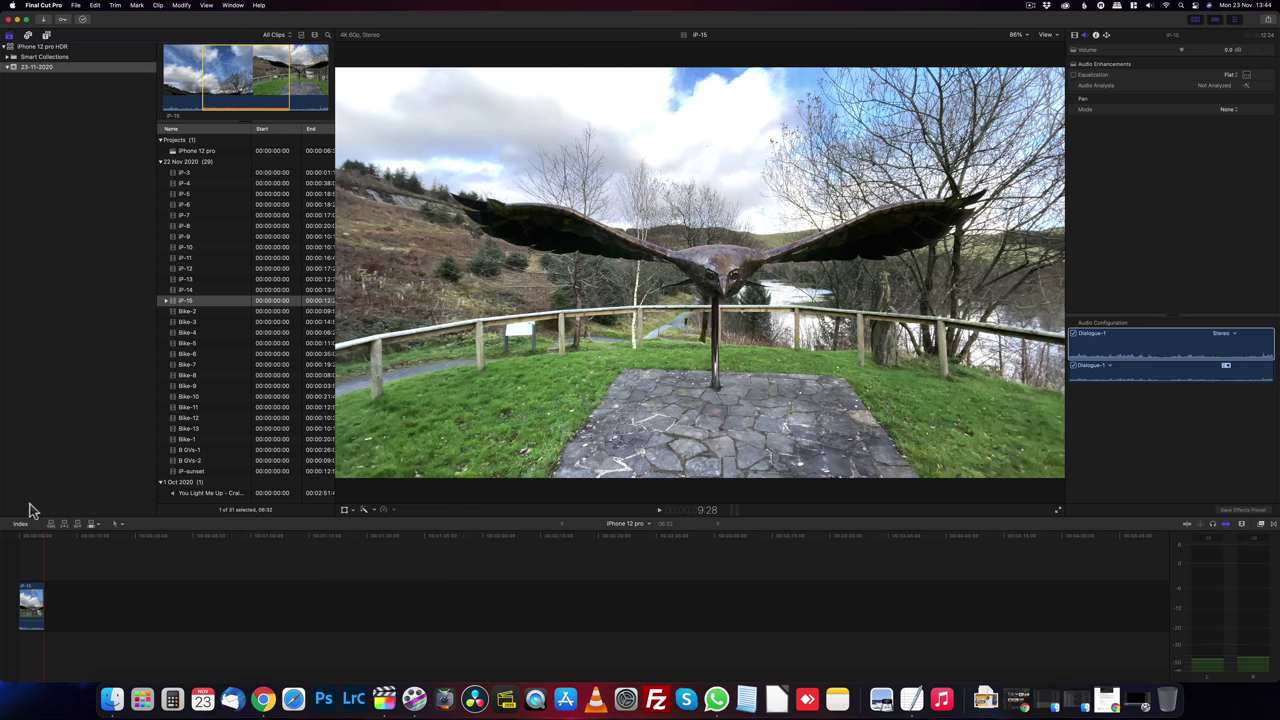
# Step: Play back the timeline and append clip iP-7 to its end
pyautogui.click(17, 541)
pyautogui.press('space')
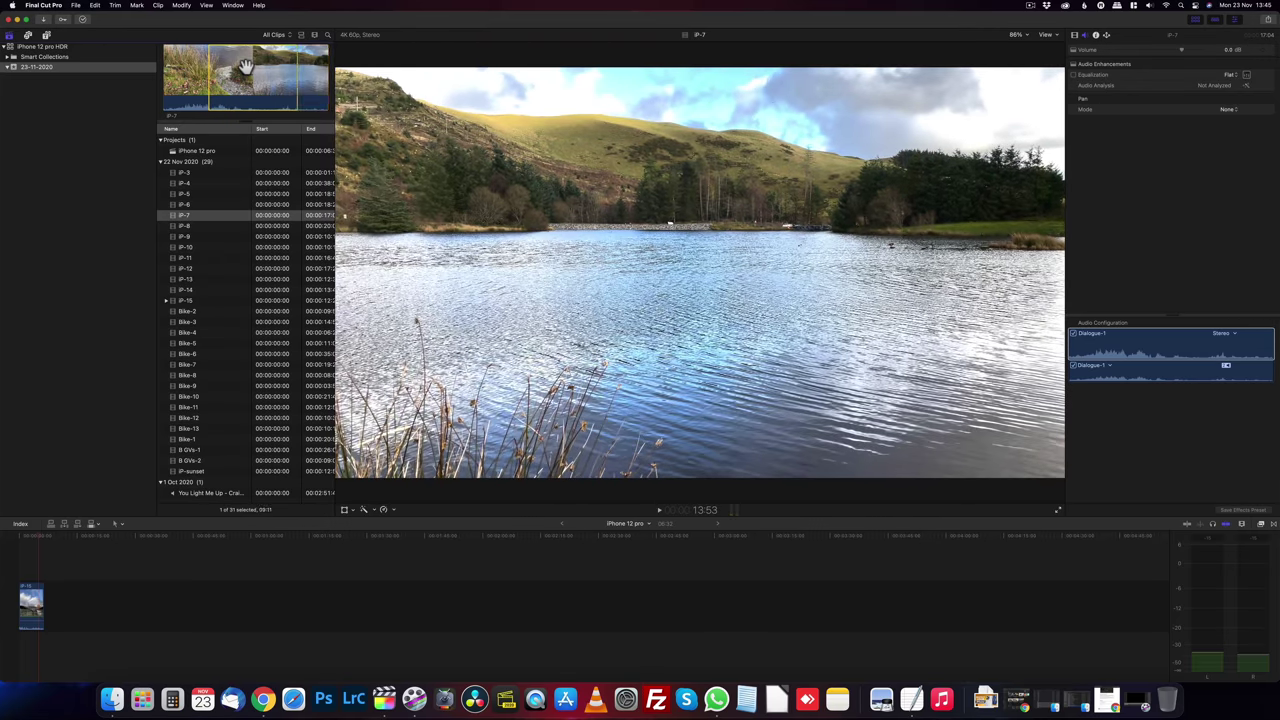
pyautogui.press('e')
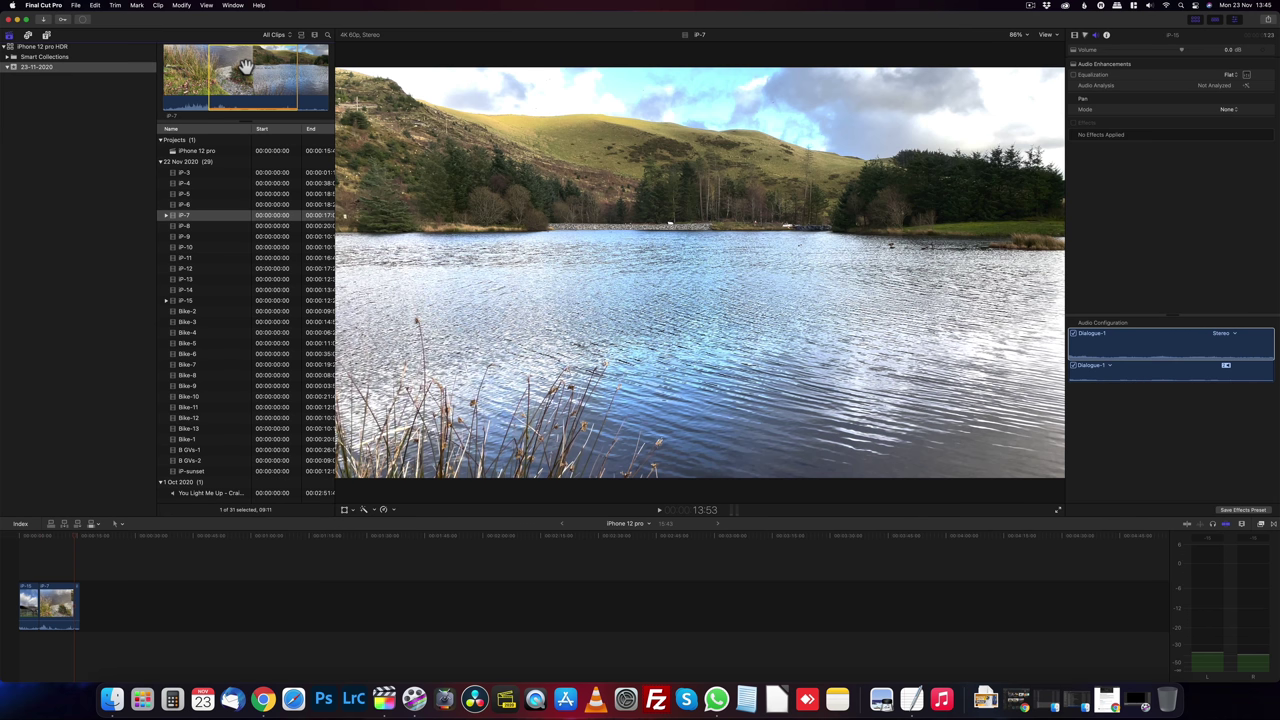
# Step: Preview the iP-8 lake clip, set its Out point, and append that range
pyautogui.press('Down')
pyautogui.press('space')
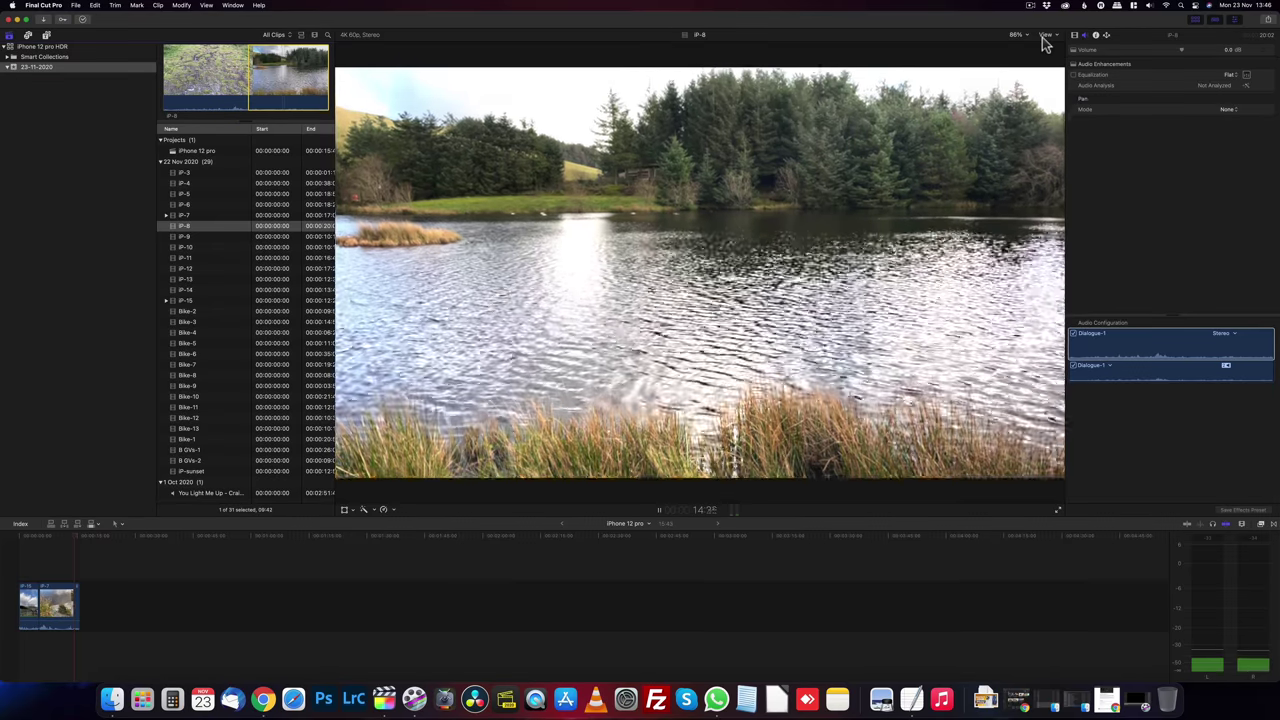
pyautogui.press('space')
pyautogui.press('o')
pyautogui.press('e')
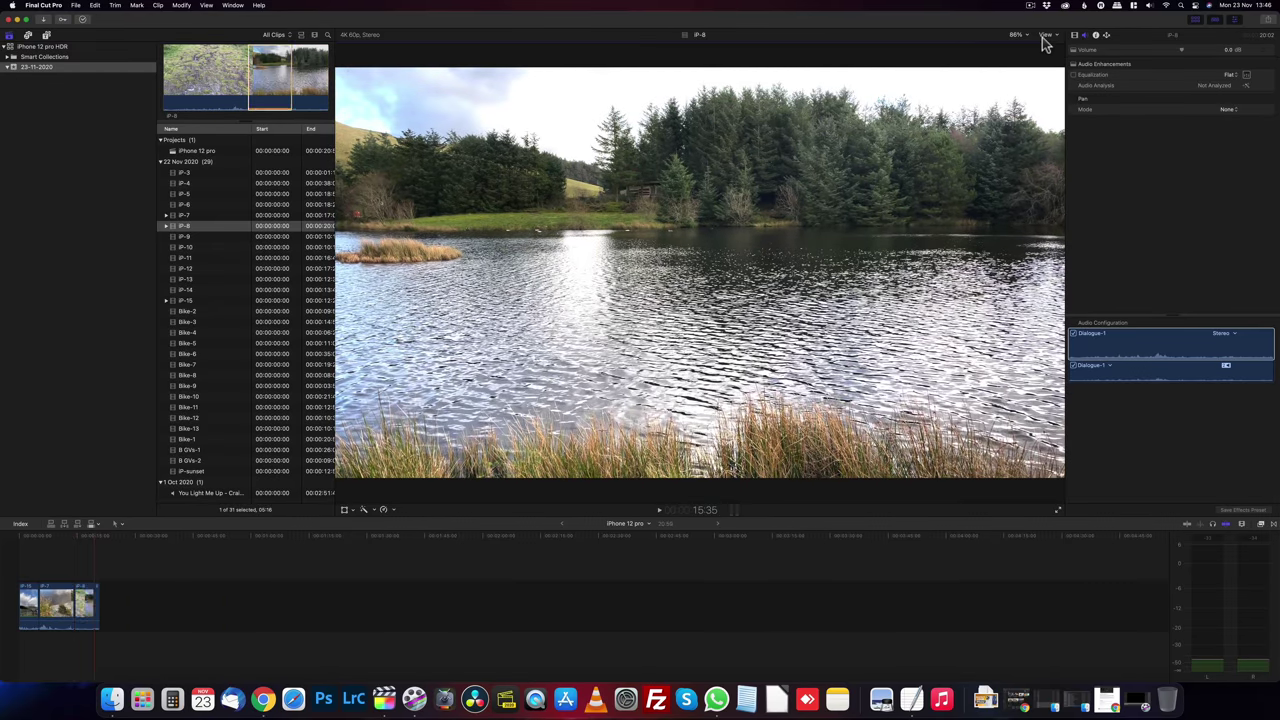
# Step: Mark a first range in B GVs-1 and append it to the timeline
pyautogui.click(178, 451)
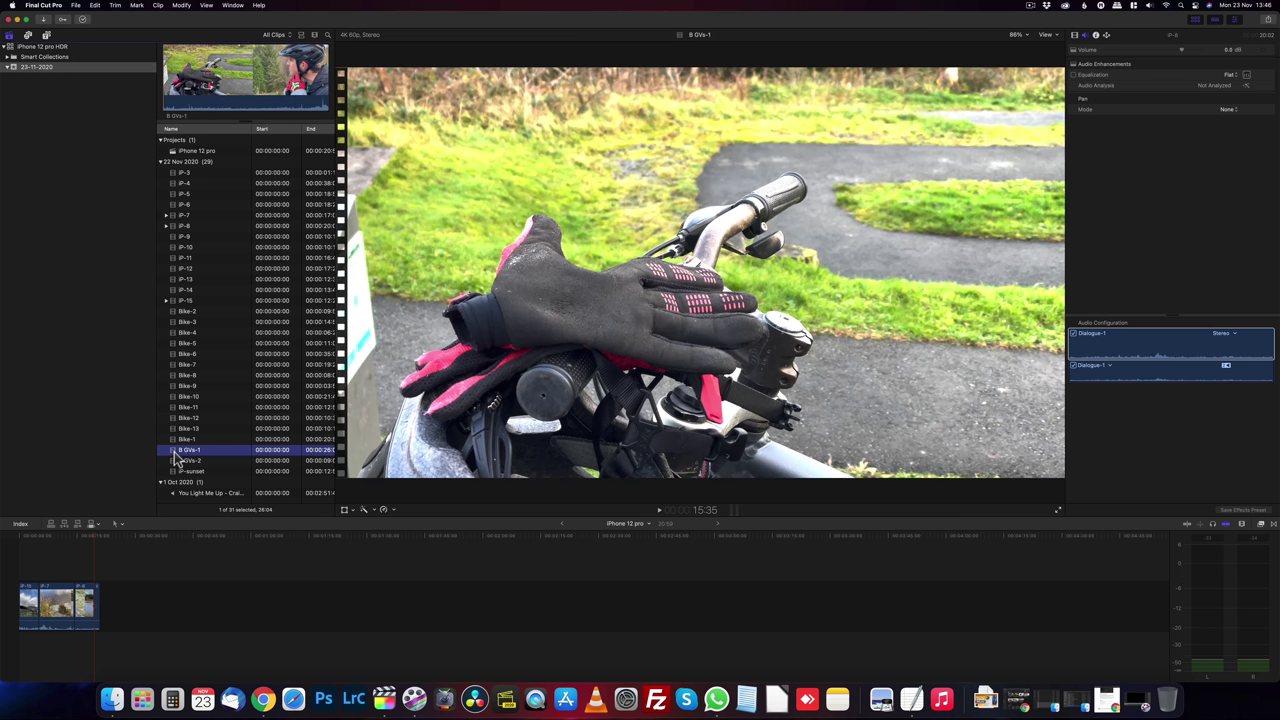
pyautogui.click(100, 536)
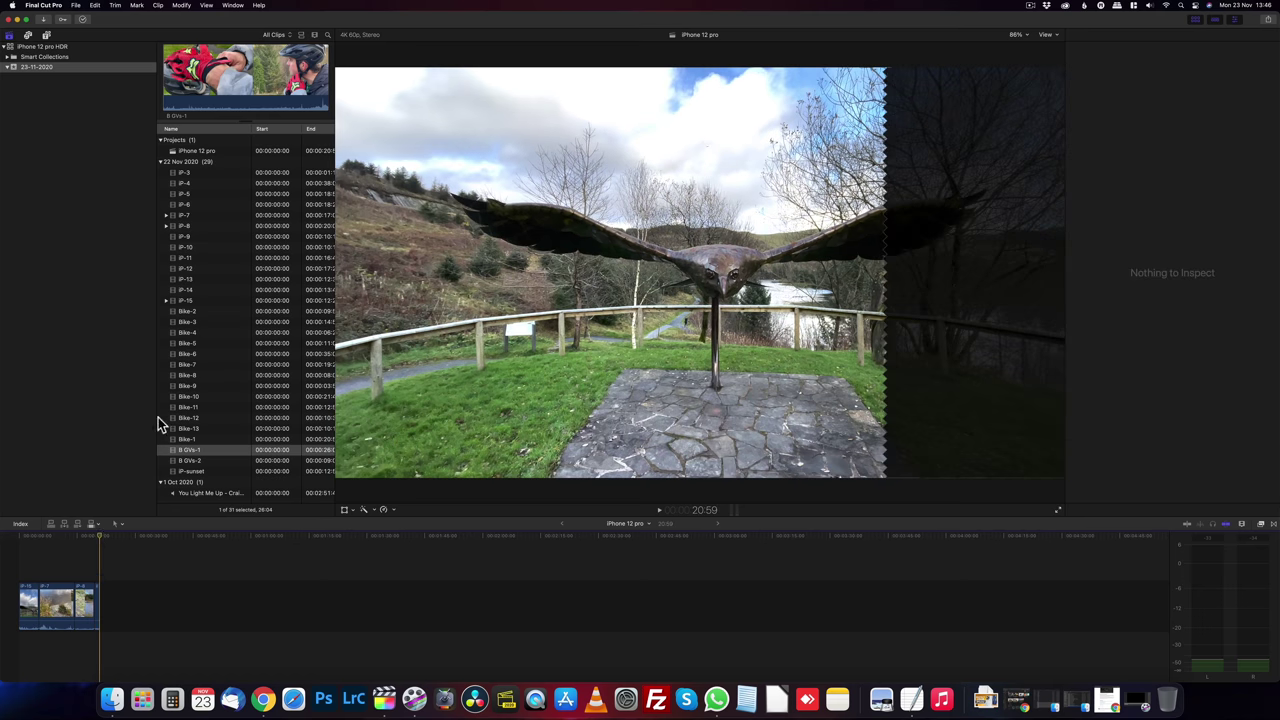
pyautogui.click(175, 453)
pyautogui.press('space')
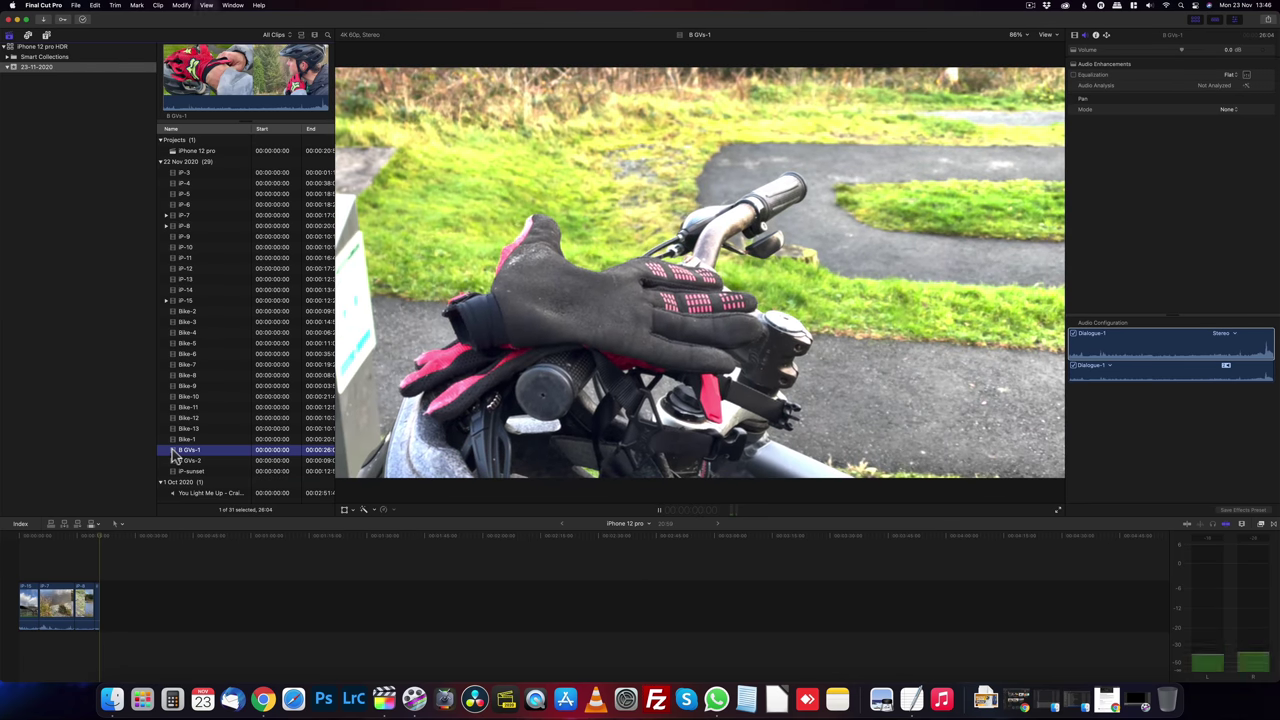
pyautogui.press('x')
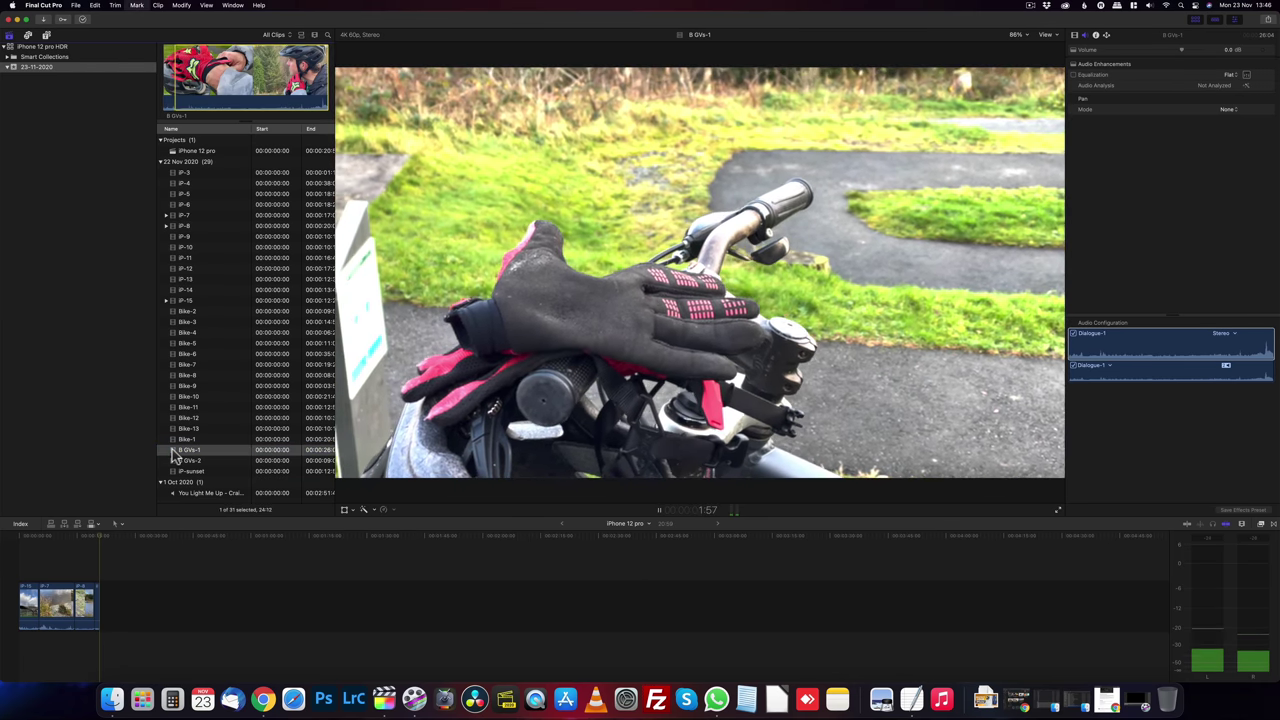
pyautogui.press('i')
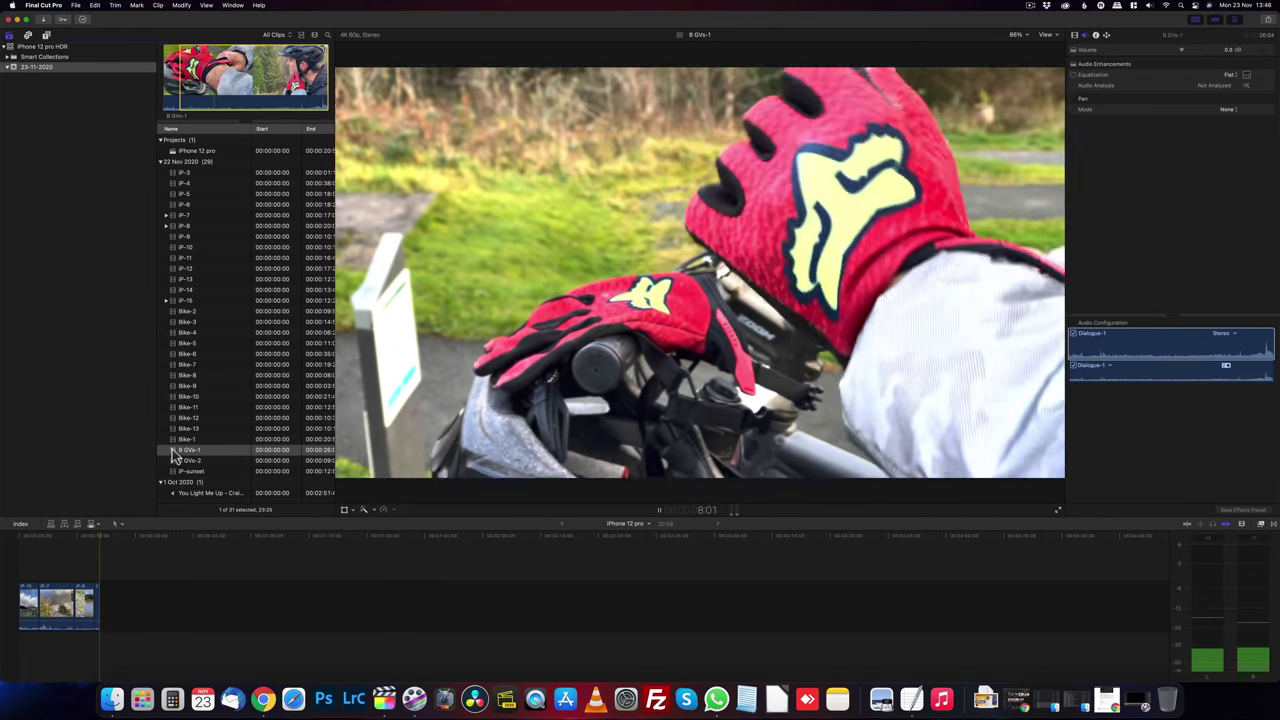
pyautogui.press('space')
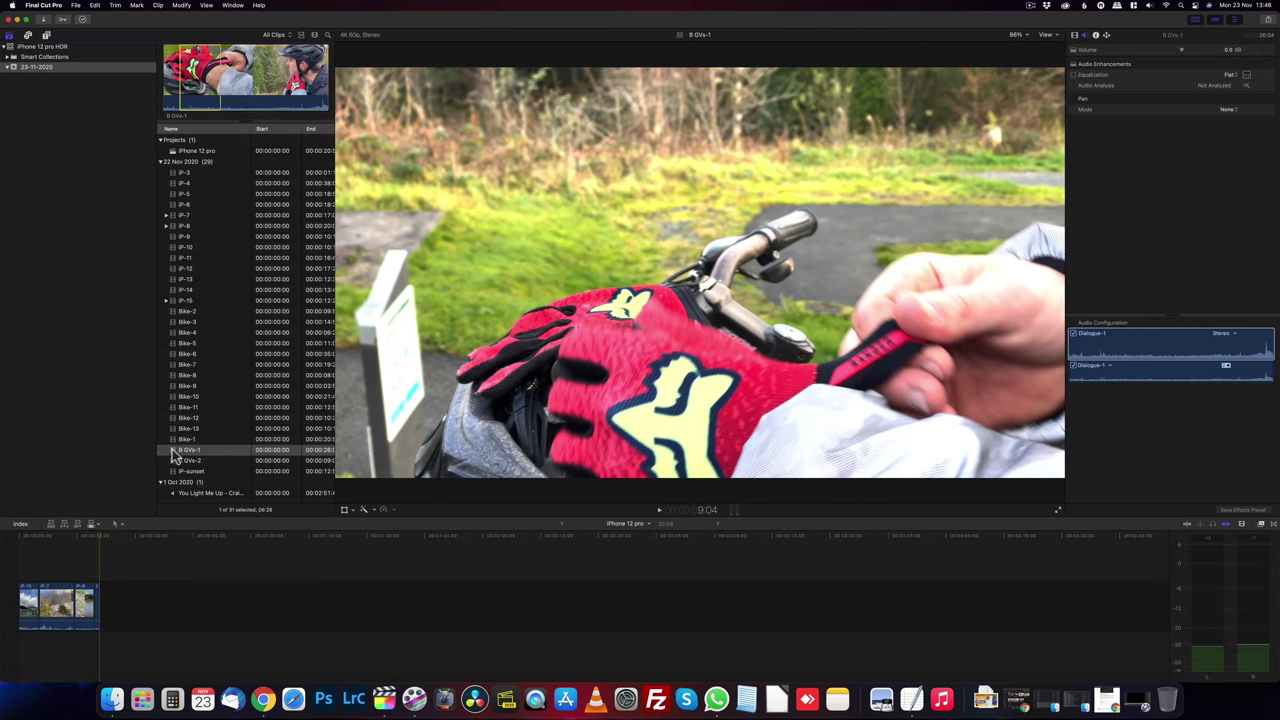
pyautogui.press('e')
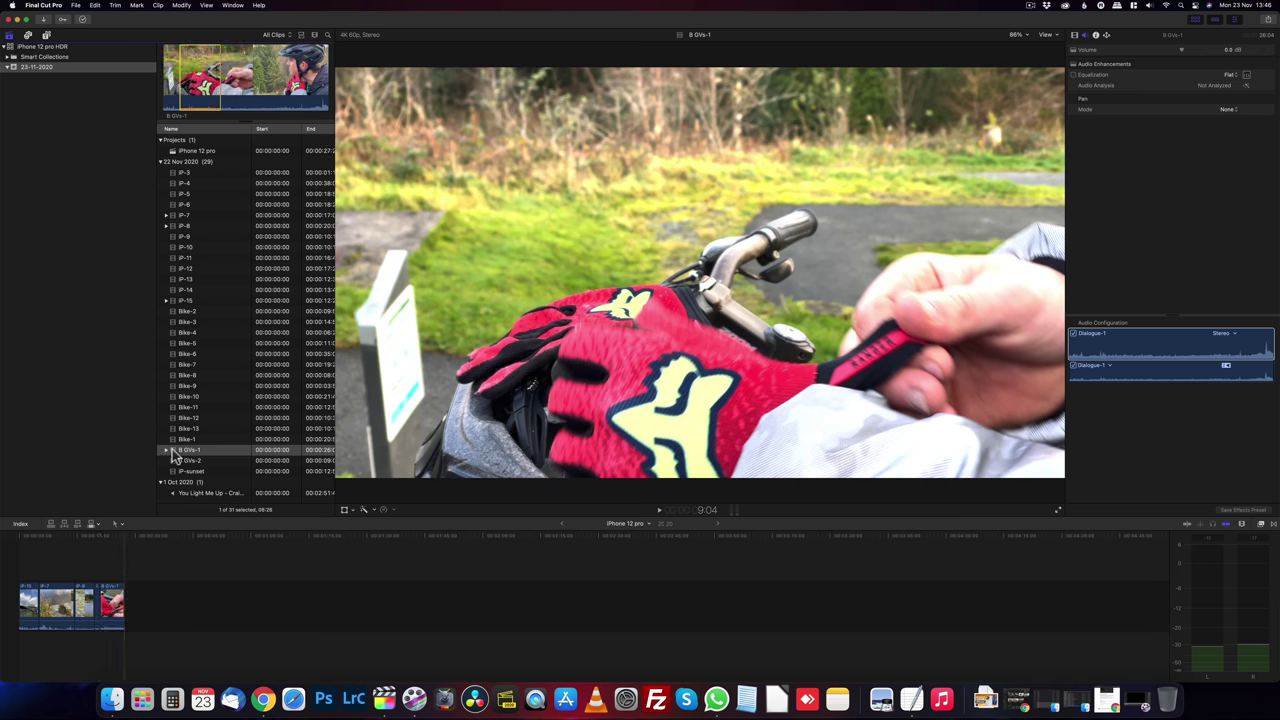
# Step: Append a second B GVs-1 range starting from the 8:24 frame
pyautogui.press('space')
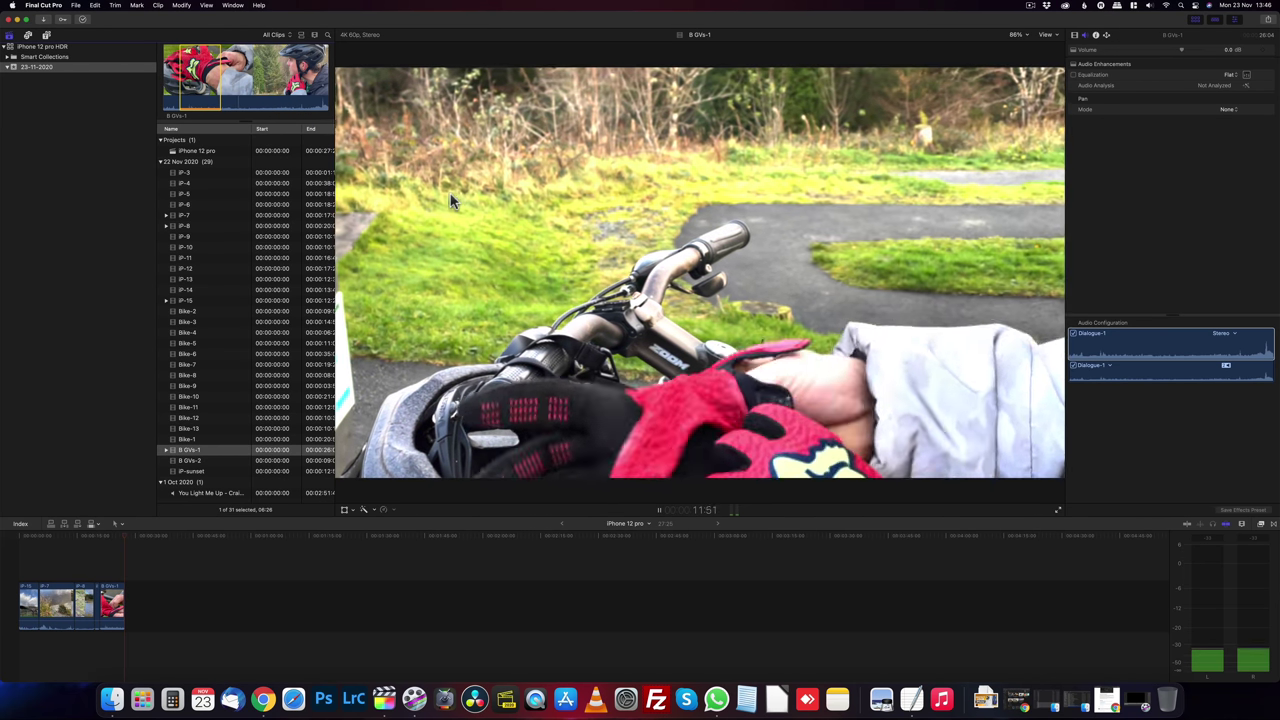
pyautogui.click(215, 90)
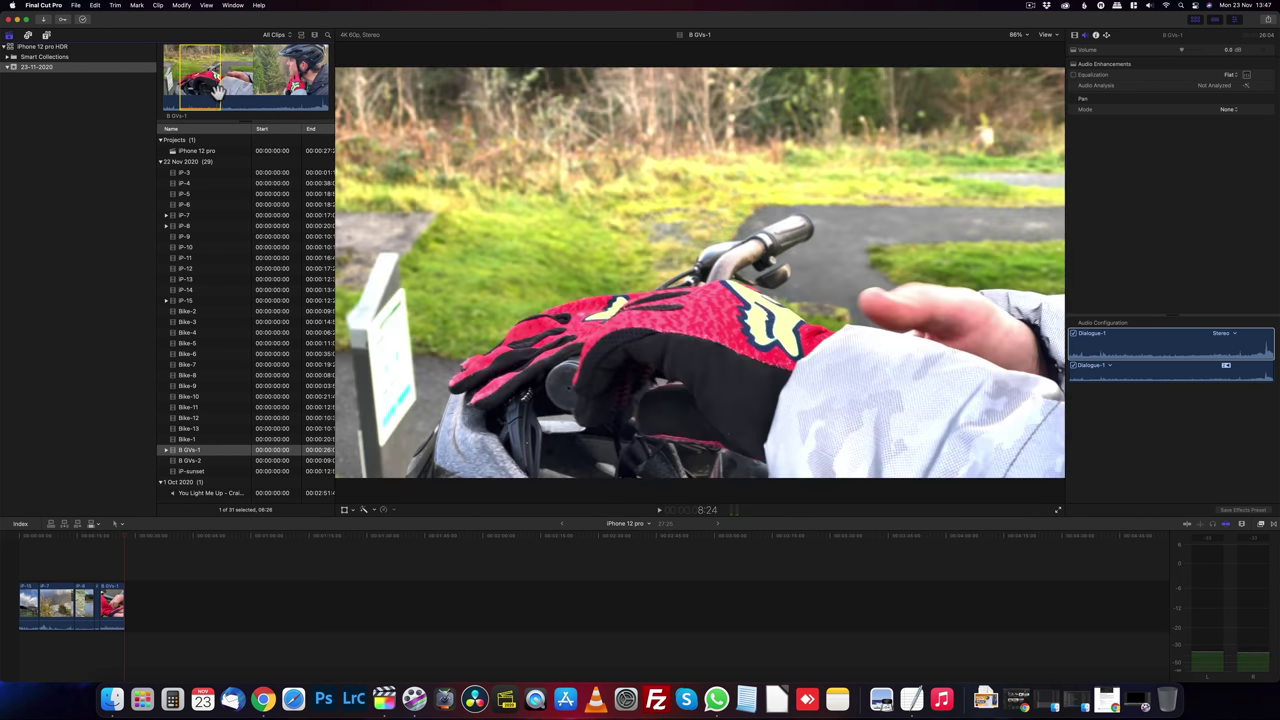
pyautogui.press('space')
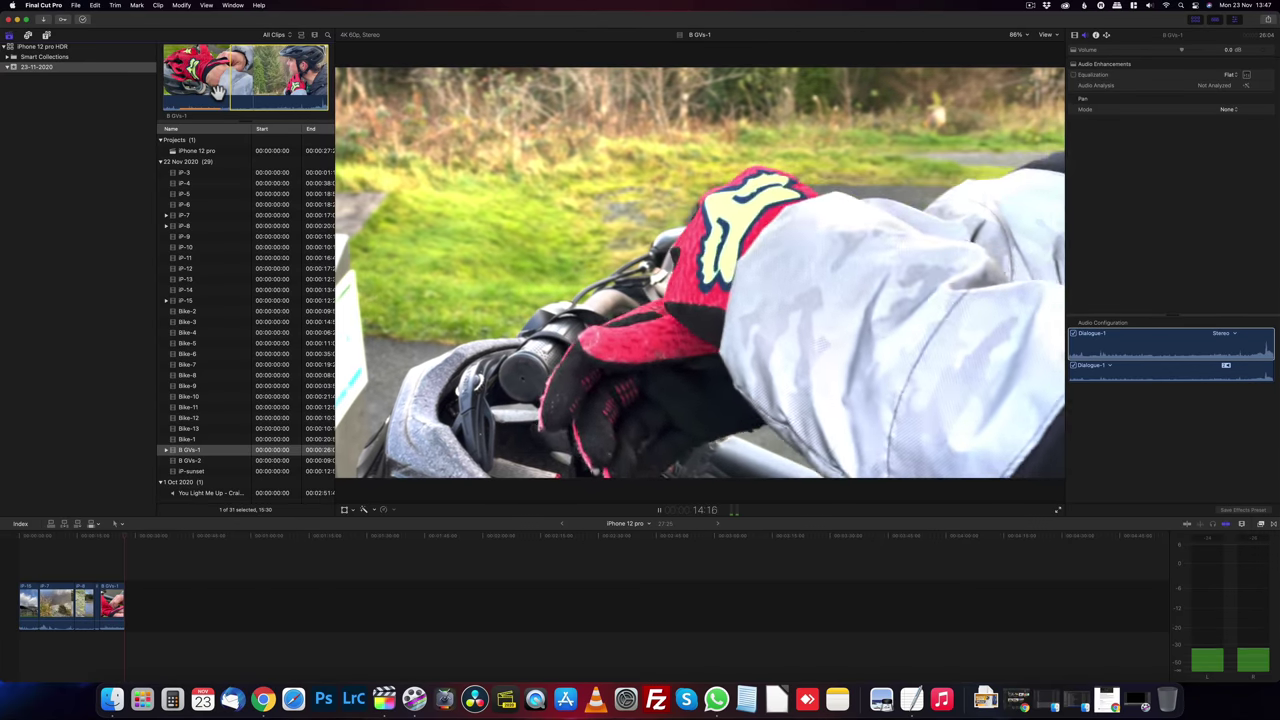
pyautogui.press('space')
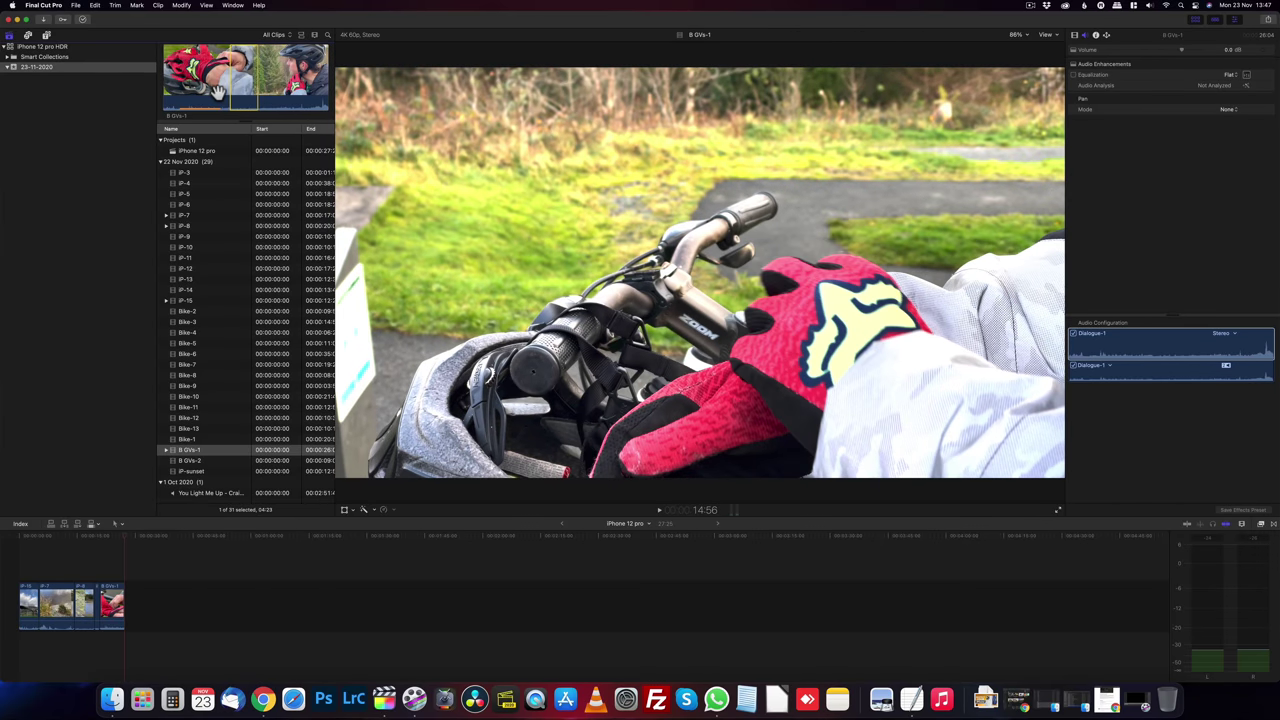
pyautogui.press('e')
# Step: Append the B GVs-1 helmet close-up range to the edit
pyautogui.press('space')
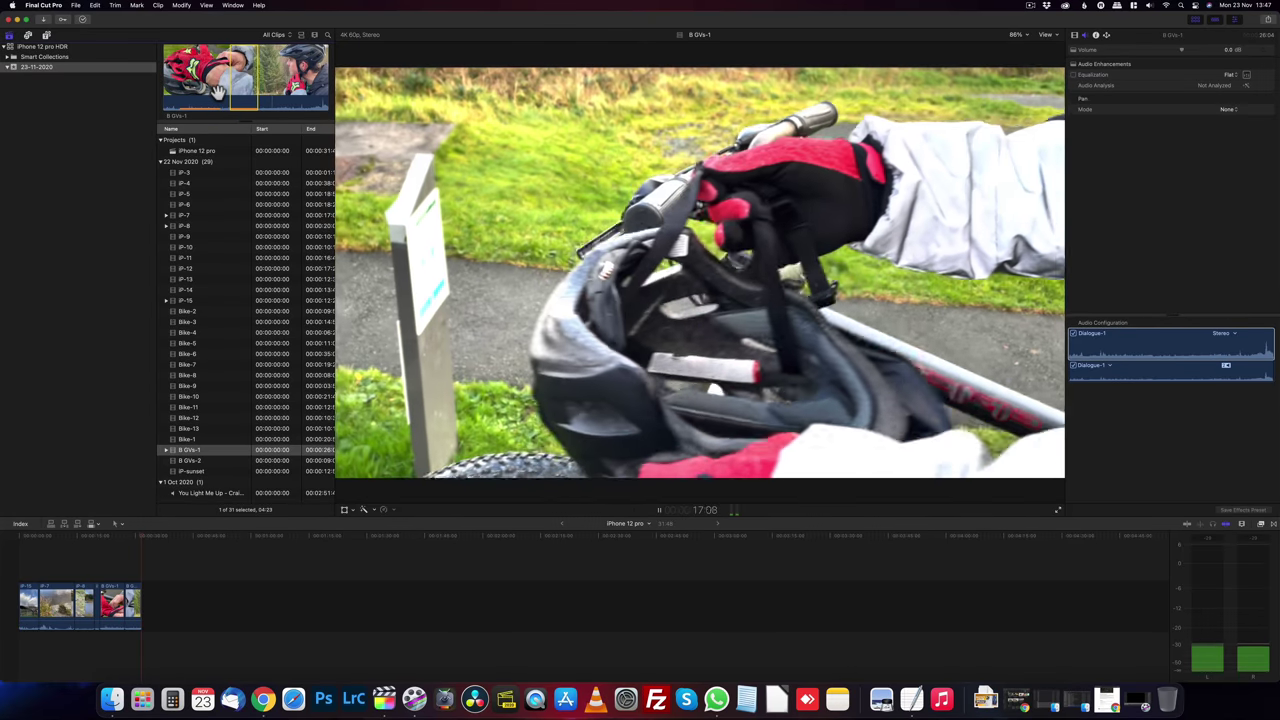
pyautogui.press('space')
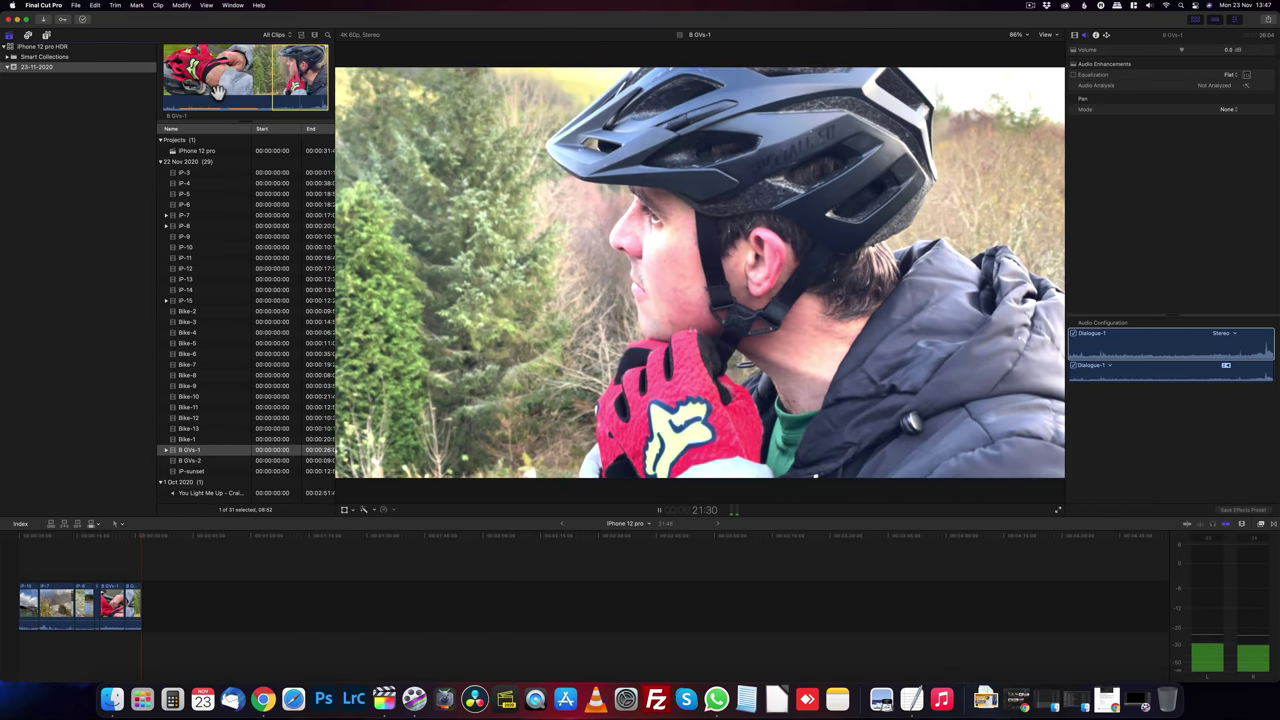
pyautogui.press('space')
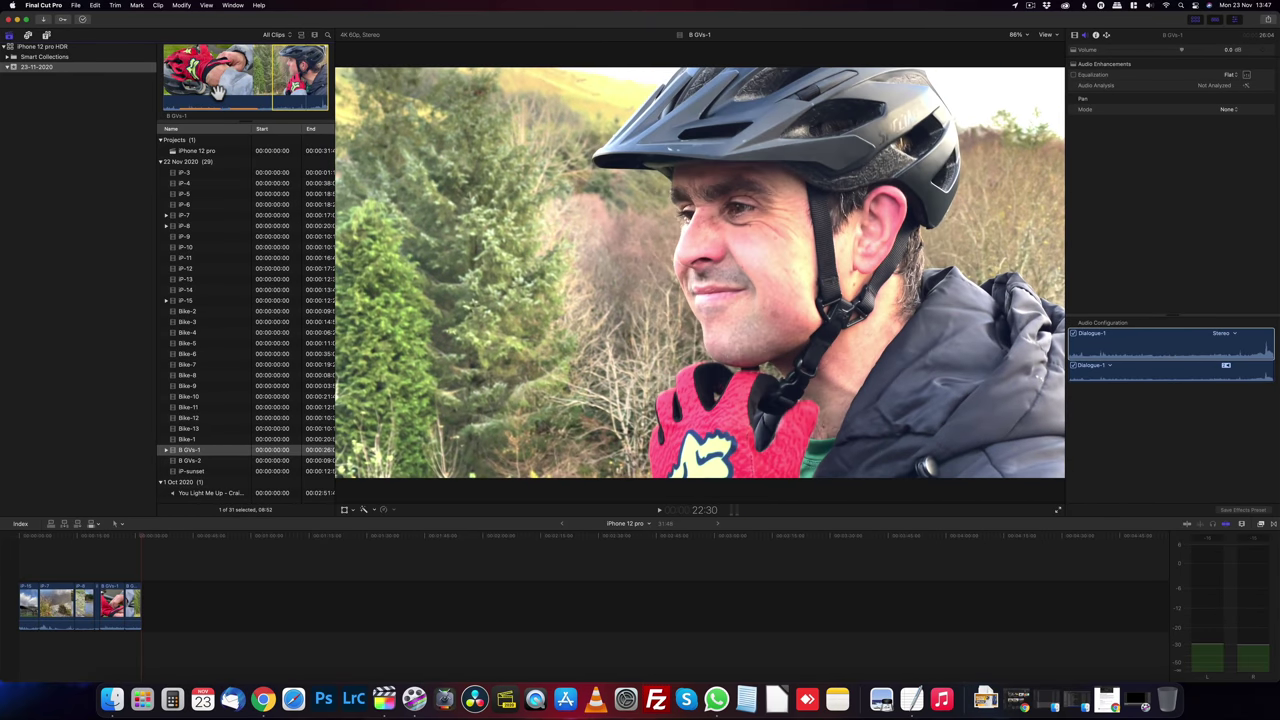
pyautogui.press('Left')
pyautogui.press('Left')
pyautogui.press('Left')
pyautogui.press('Left')
pyautogui.press('Left')
pyautogui.press('Left')
pyautogui.press('Left')
pyautogui.press('Left')
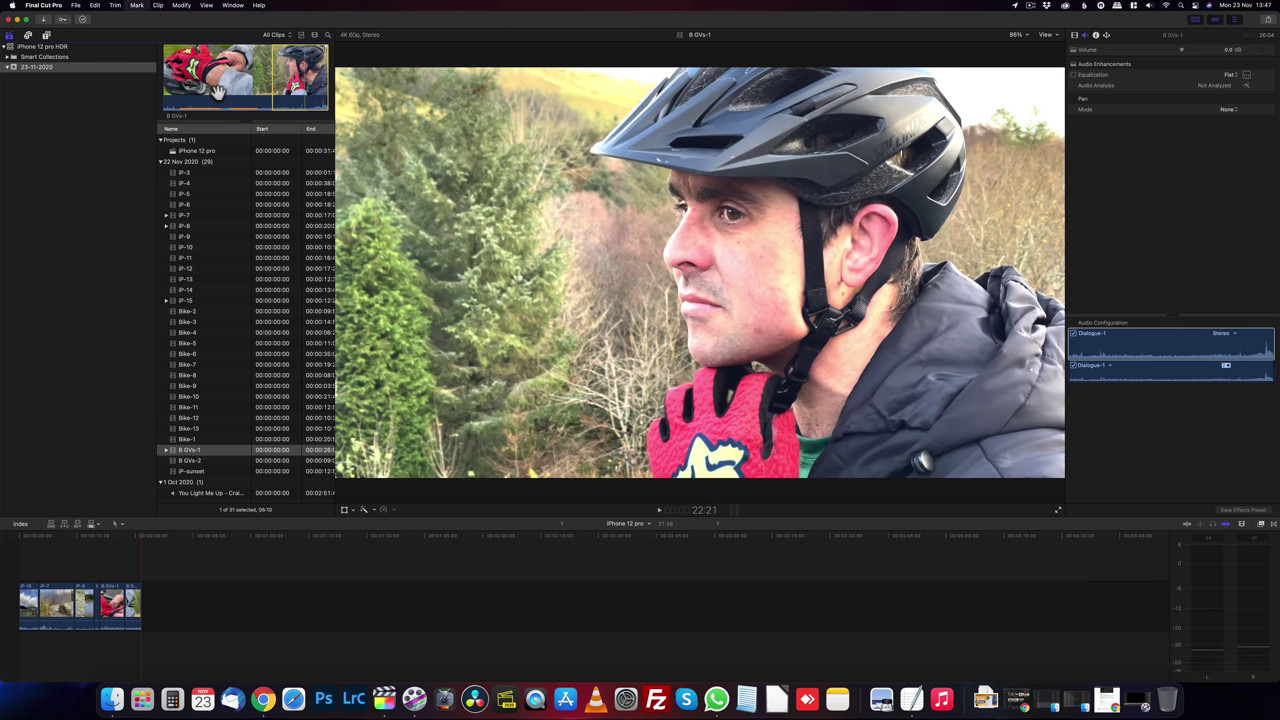
pyautogui.press('e')
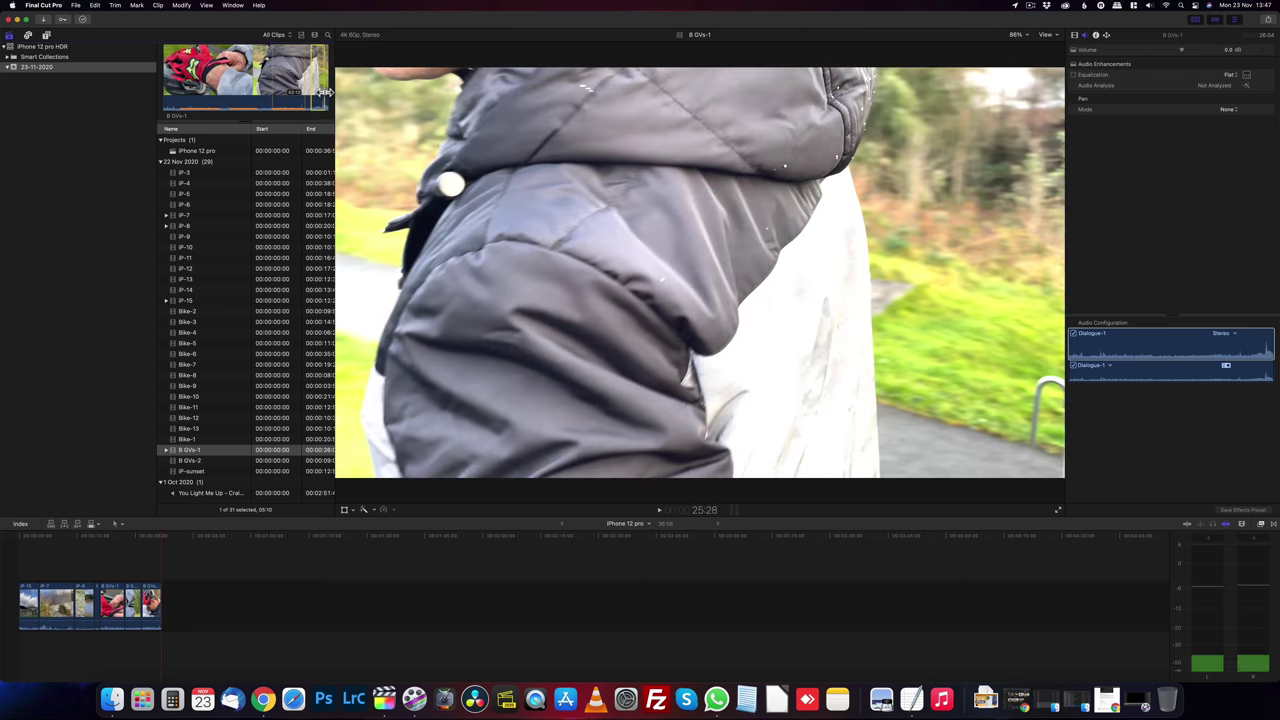
# Step: Preview the B GVs-2 pedal footage and append its marked range to the timeline end
pyautogui.click(325, 91)
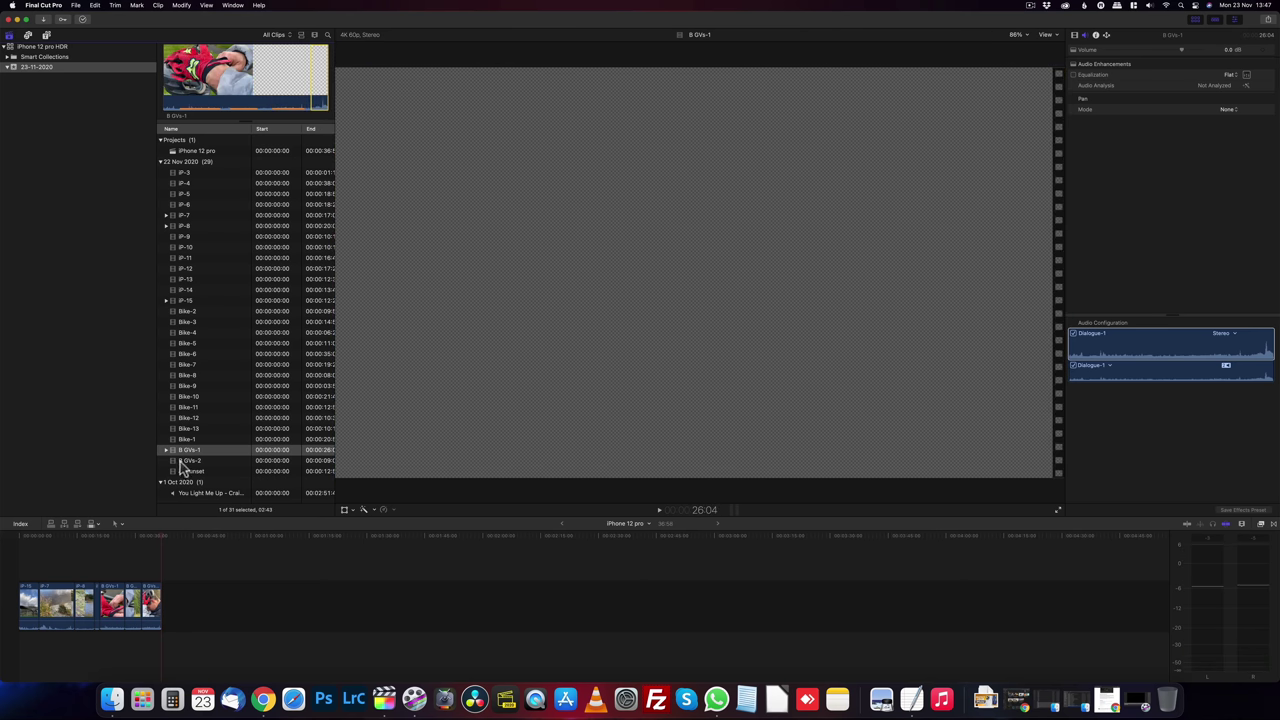
pyautogui.click(185, 461)
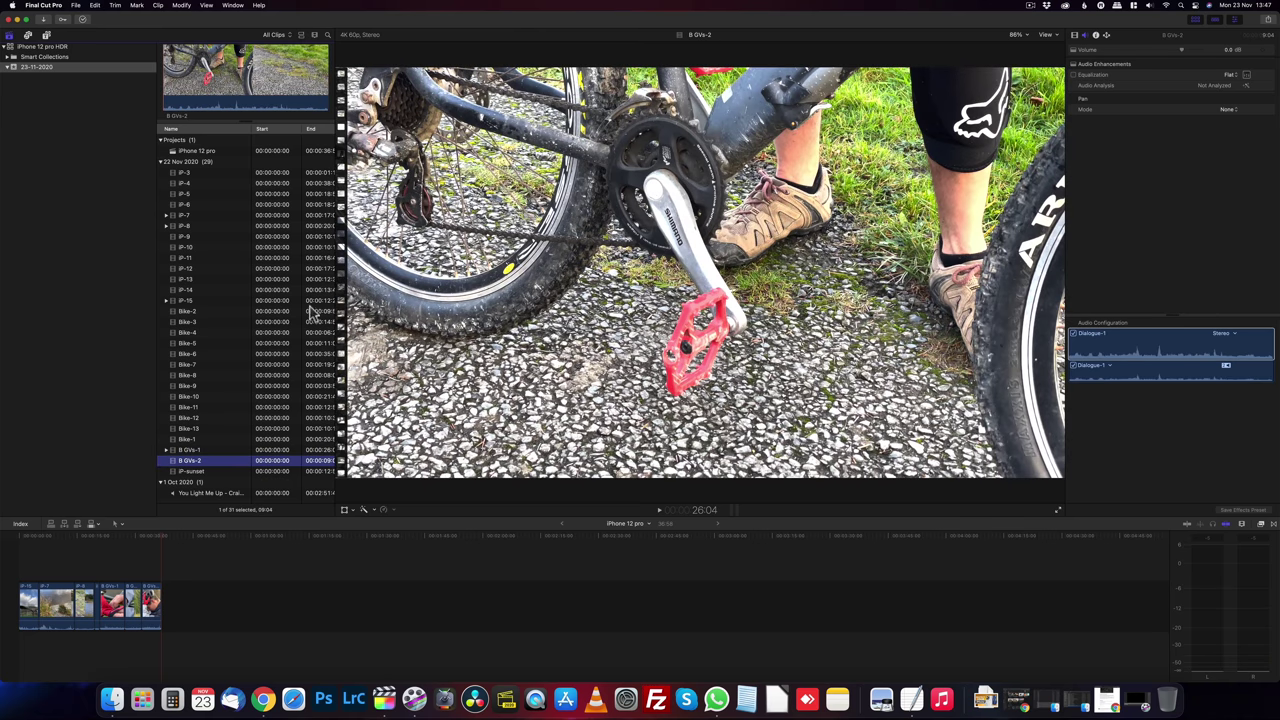
pyautogui.click(658, 509)
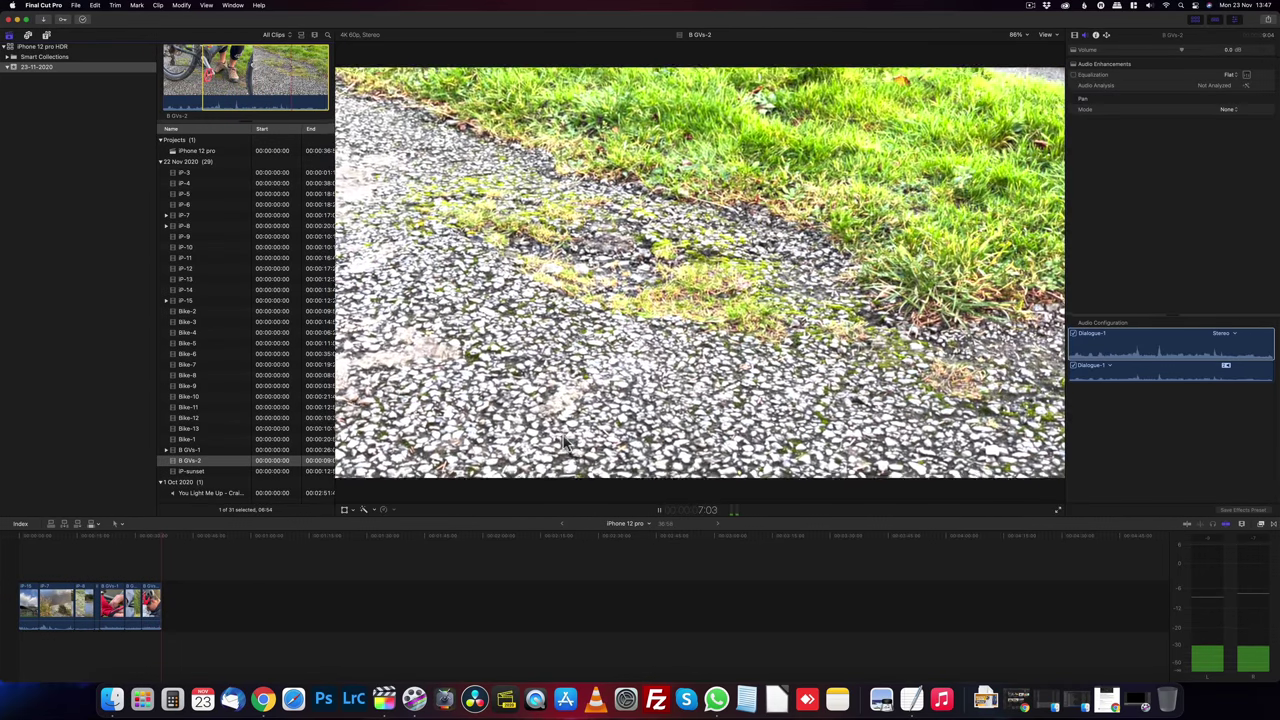
pyautogui.press('space')
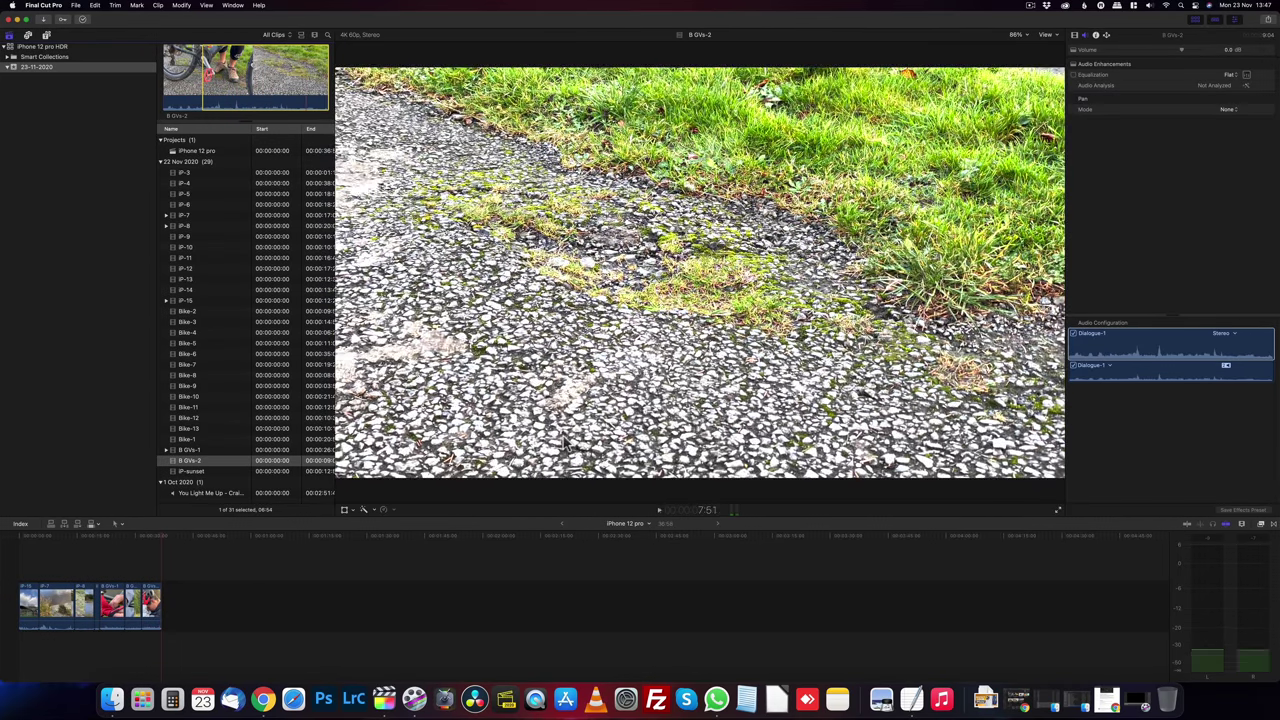
pyautogui.press('e')
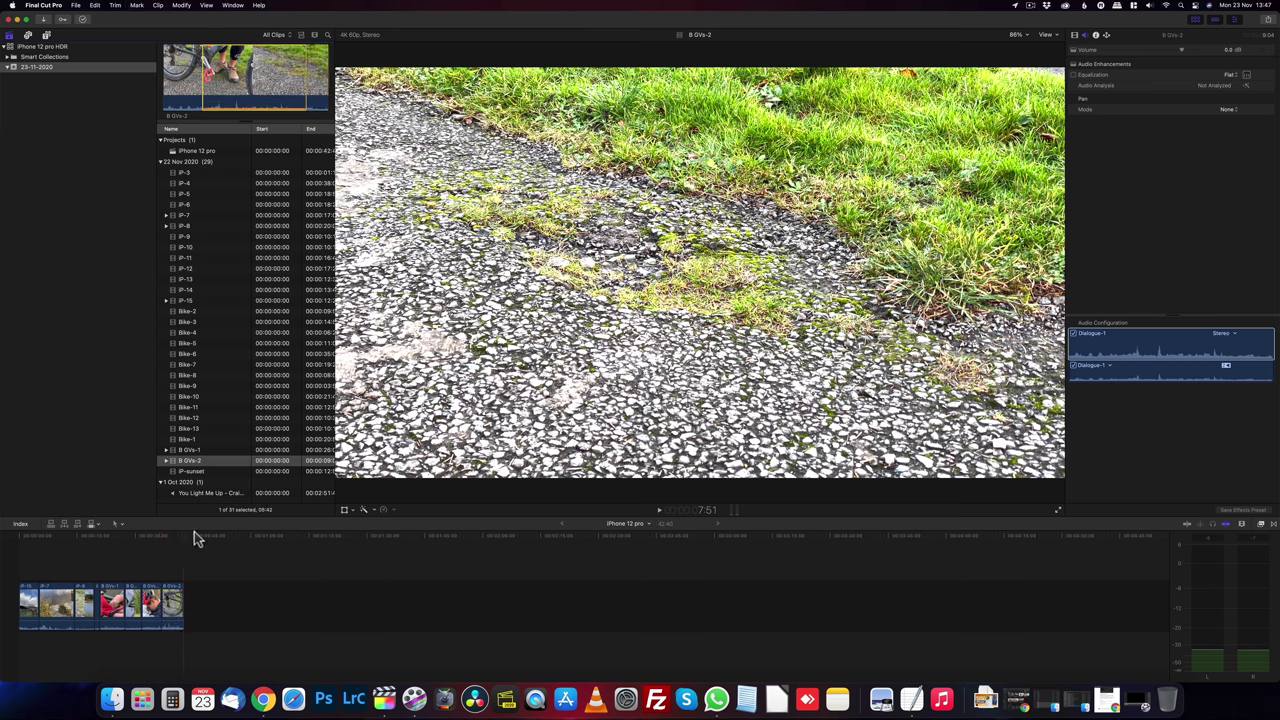
# Step: Drag 'You Light Me Up' beneath the video clips and return the playhead to the start
pyautogui.moveTo(184, 540); pyautogui.dragTo(97, 541)
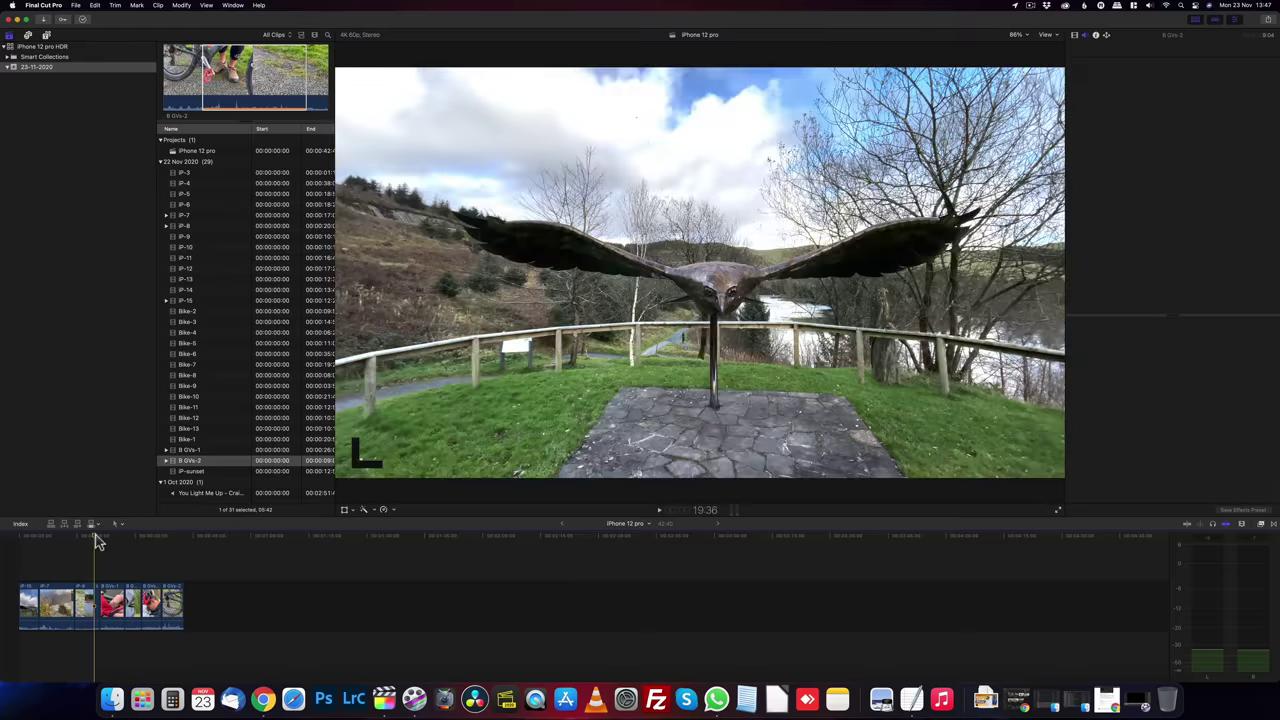
pyautogui.click(185, 539)
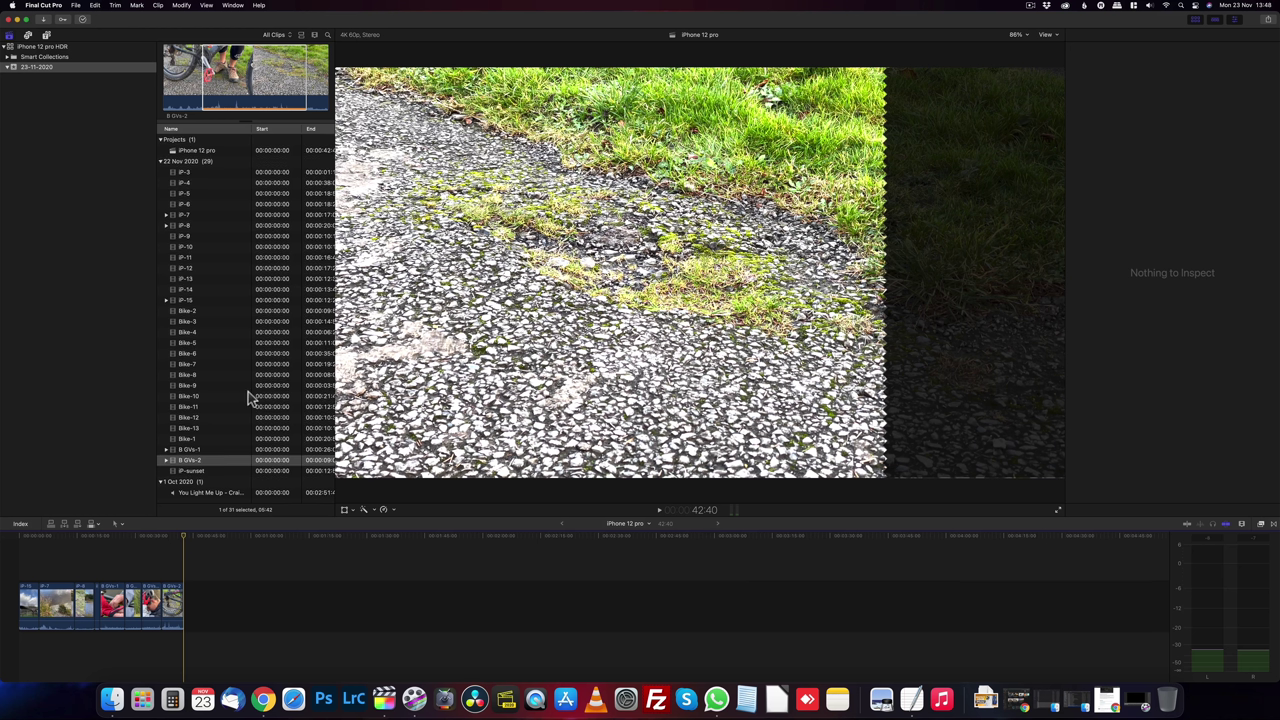
pyautogui.click(212, 493)
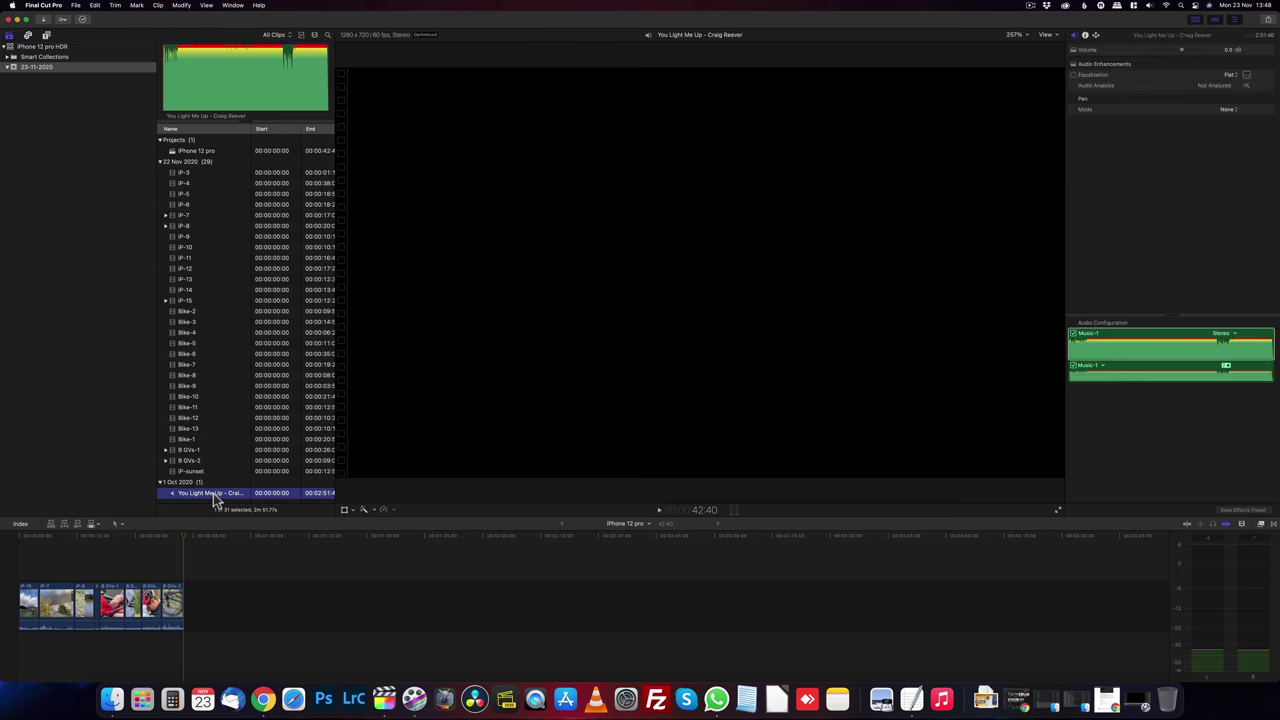
pyautogui.moveTo(212, 498); pyautogui.dragTo(11, 648)
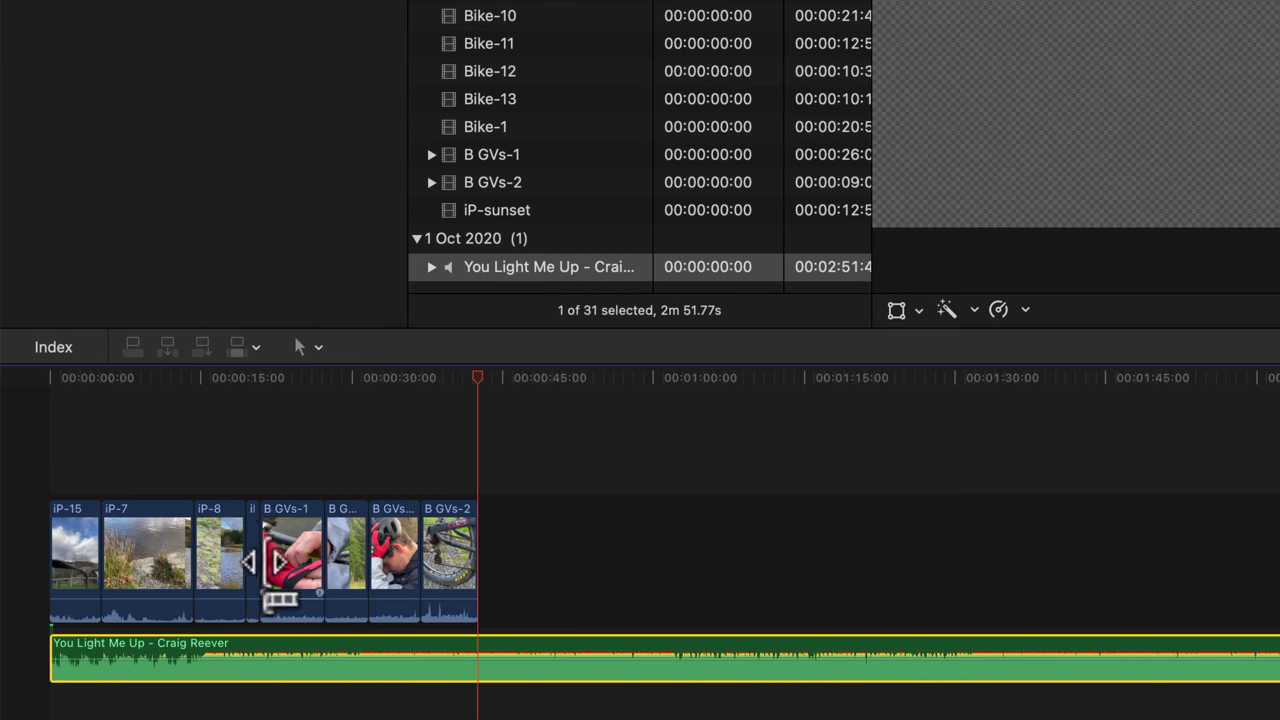
pyautogui.click(49, 380)
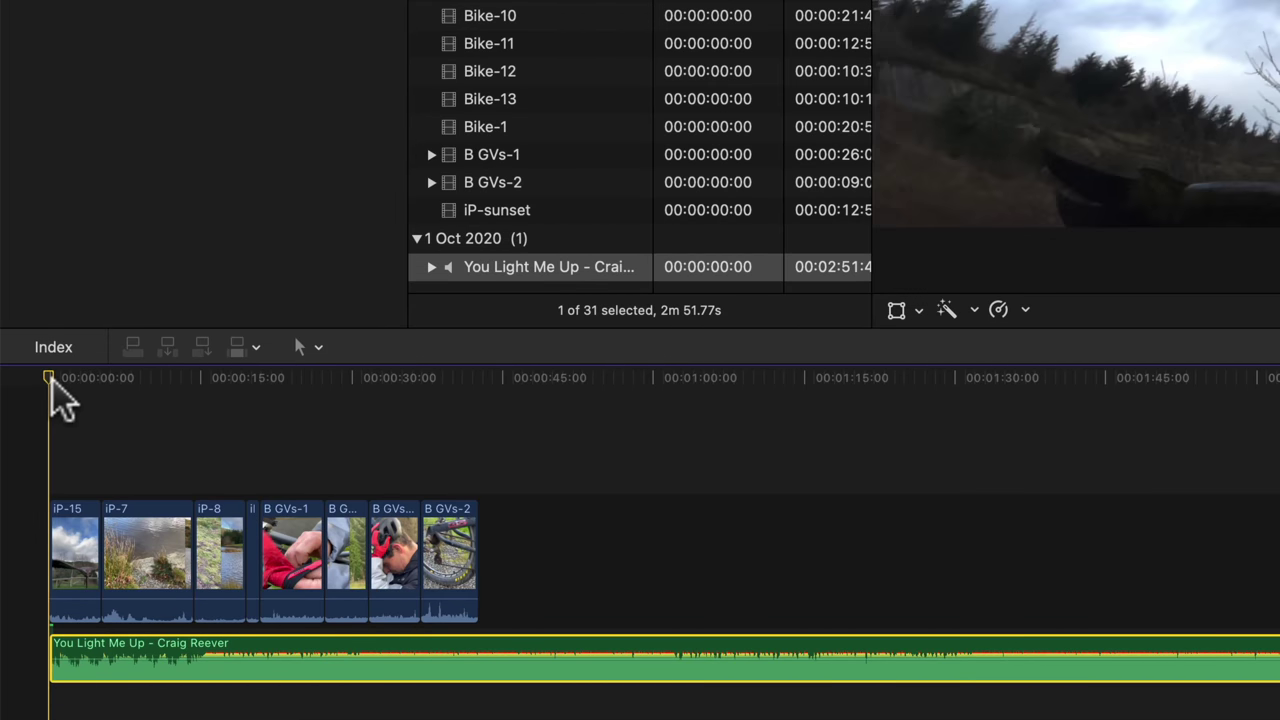
pyautogui.press('space')
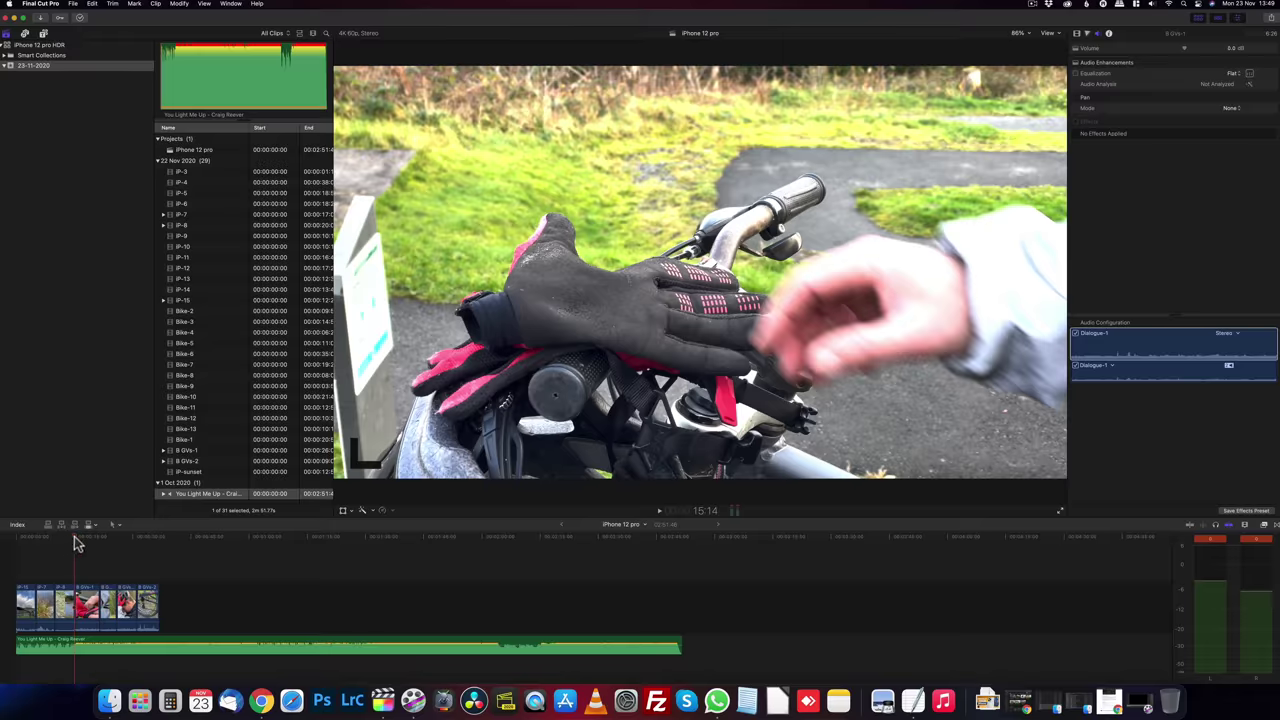
pyautogui.click(66, 538)
pyautogui.press('space')
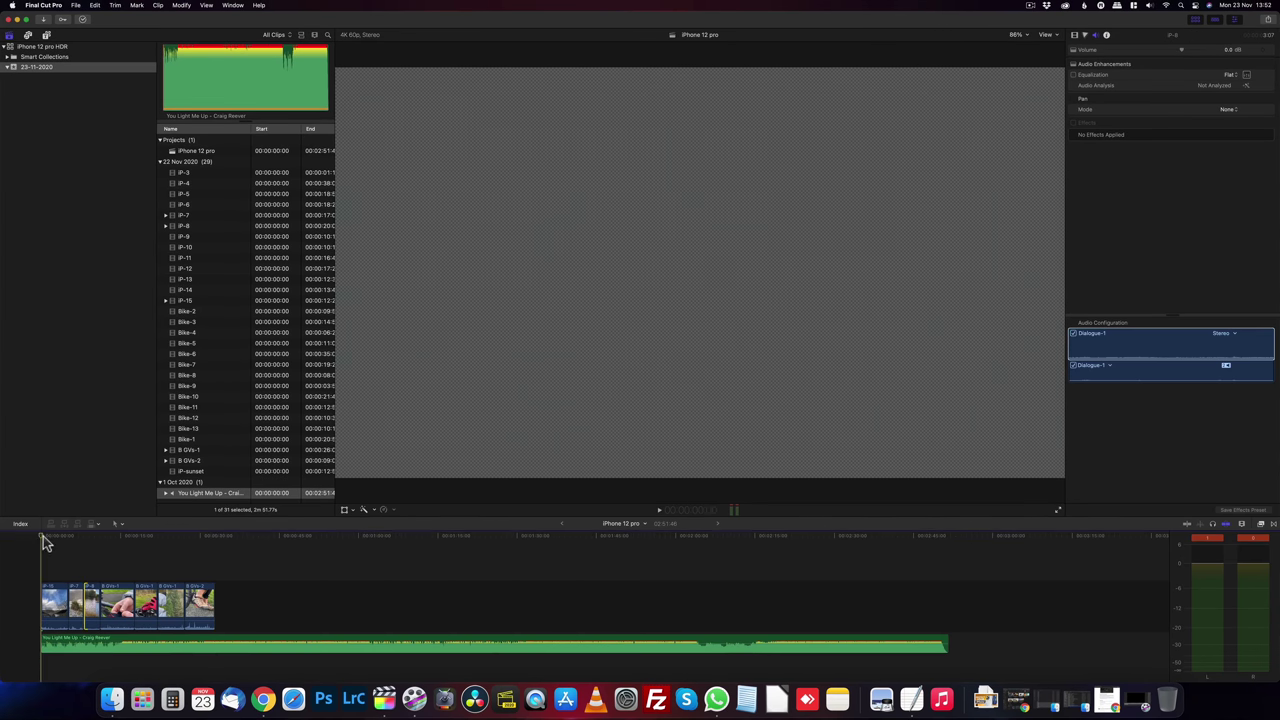
pyautogui.press('space')
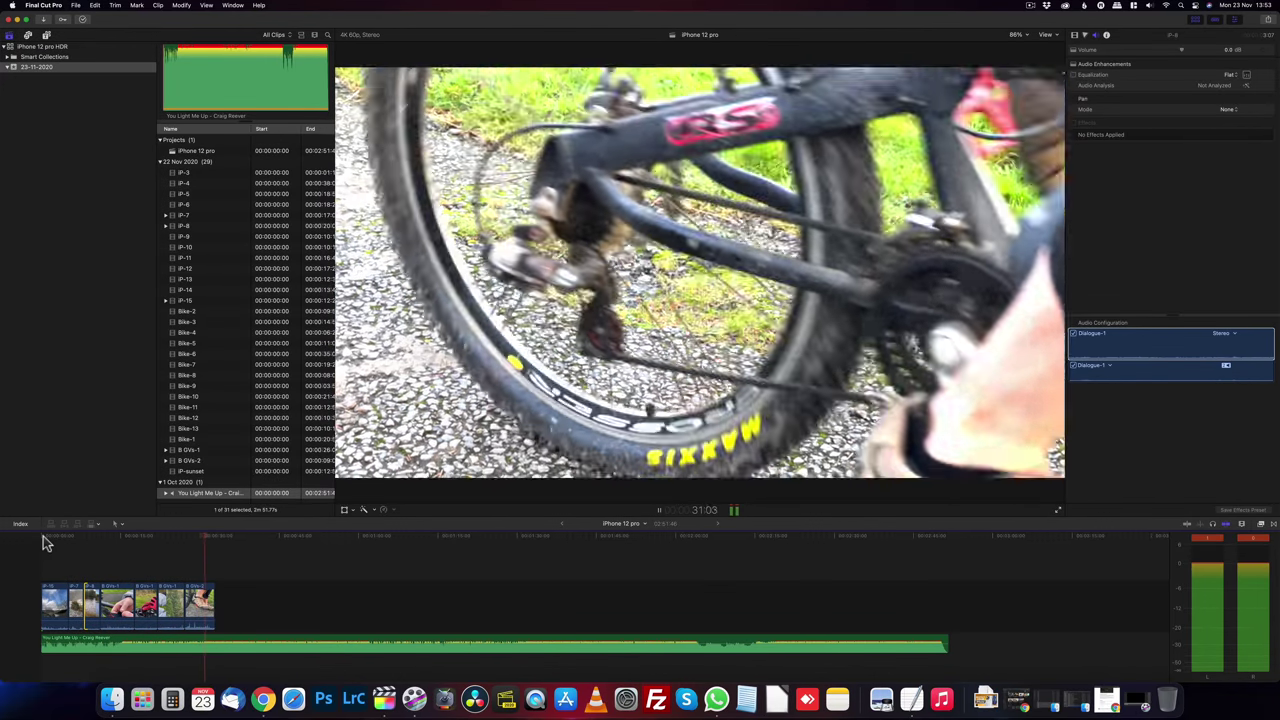
pyautogui.press('space')
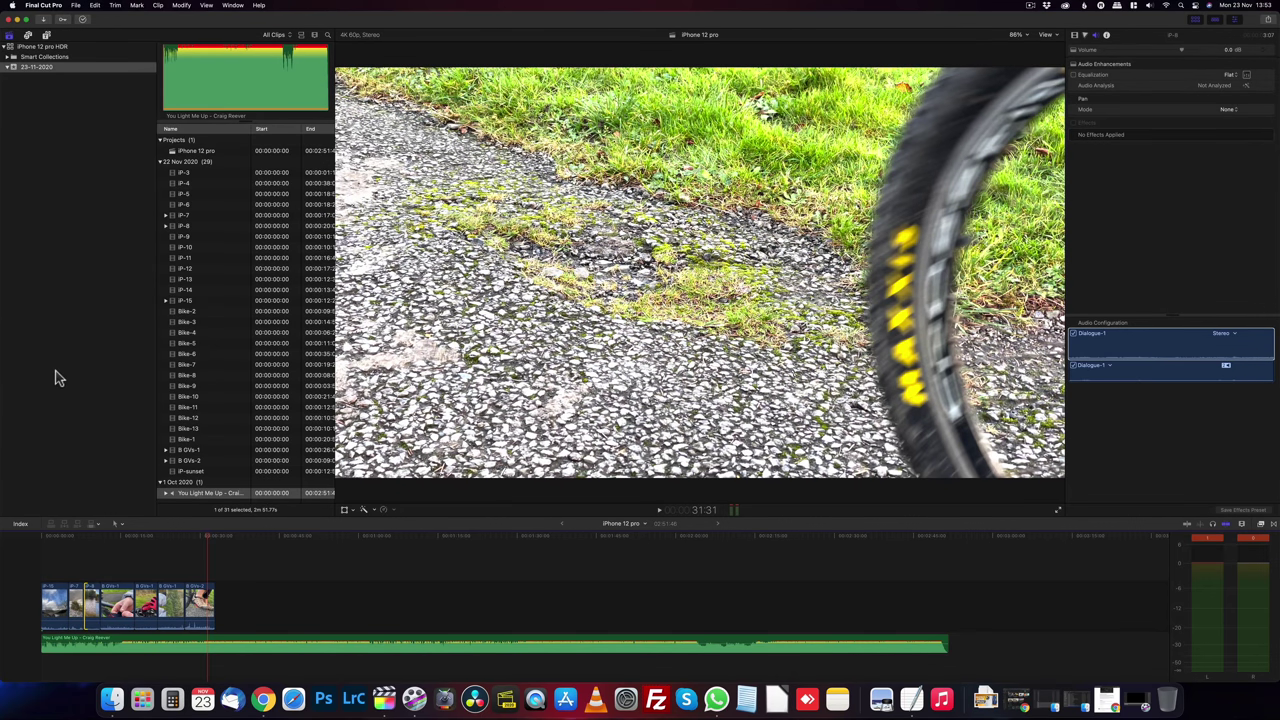
# Step: Append Bike-2 to the end of the project and play the result back
pyautogui.click(186, 311)
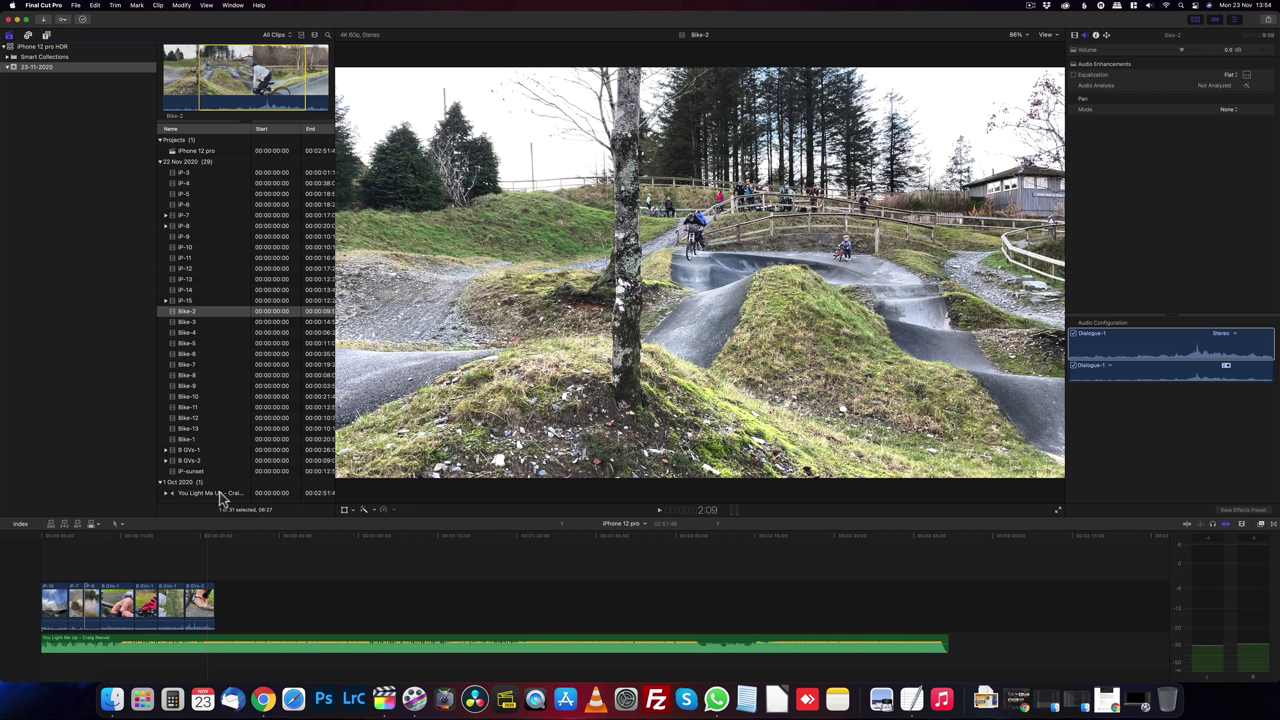
pyautogui.press('e')
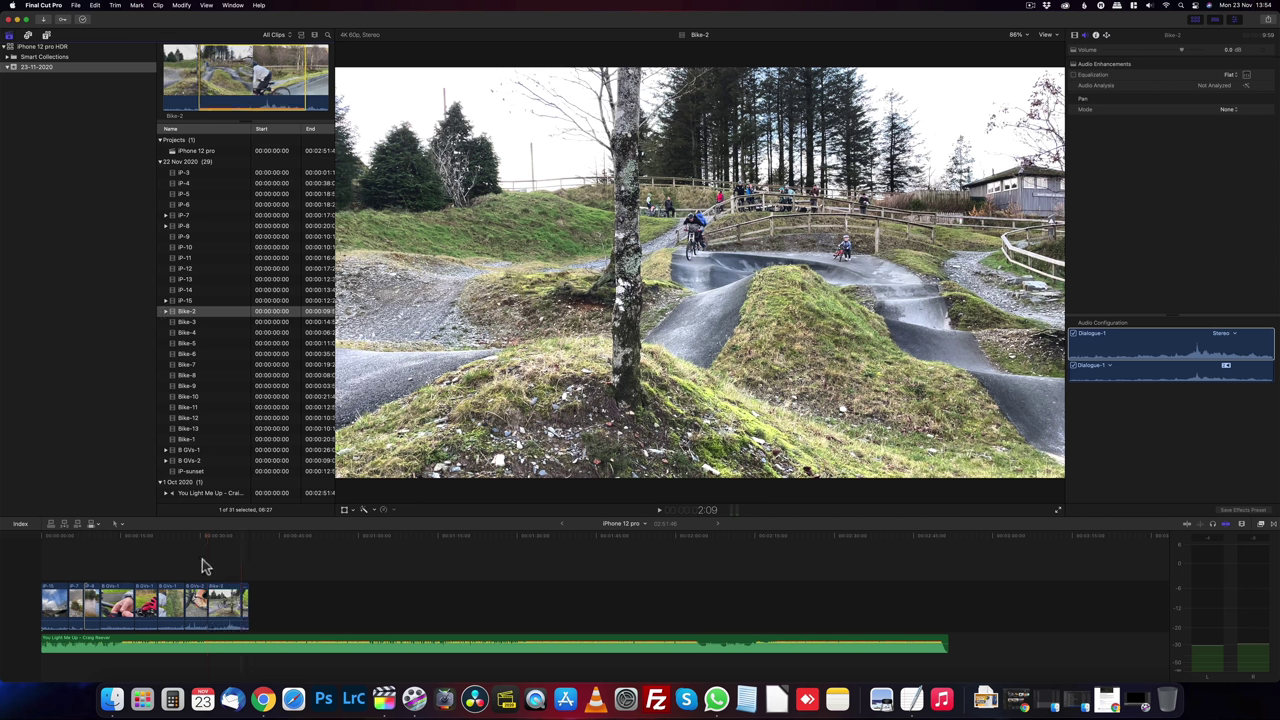
pyautogui.click(192, 542)
pyautogui.press('space')
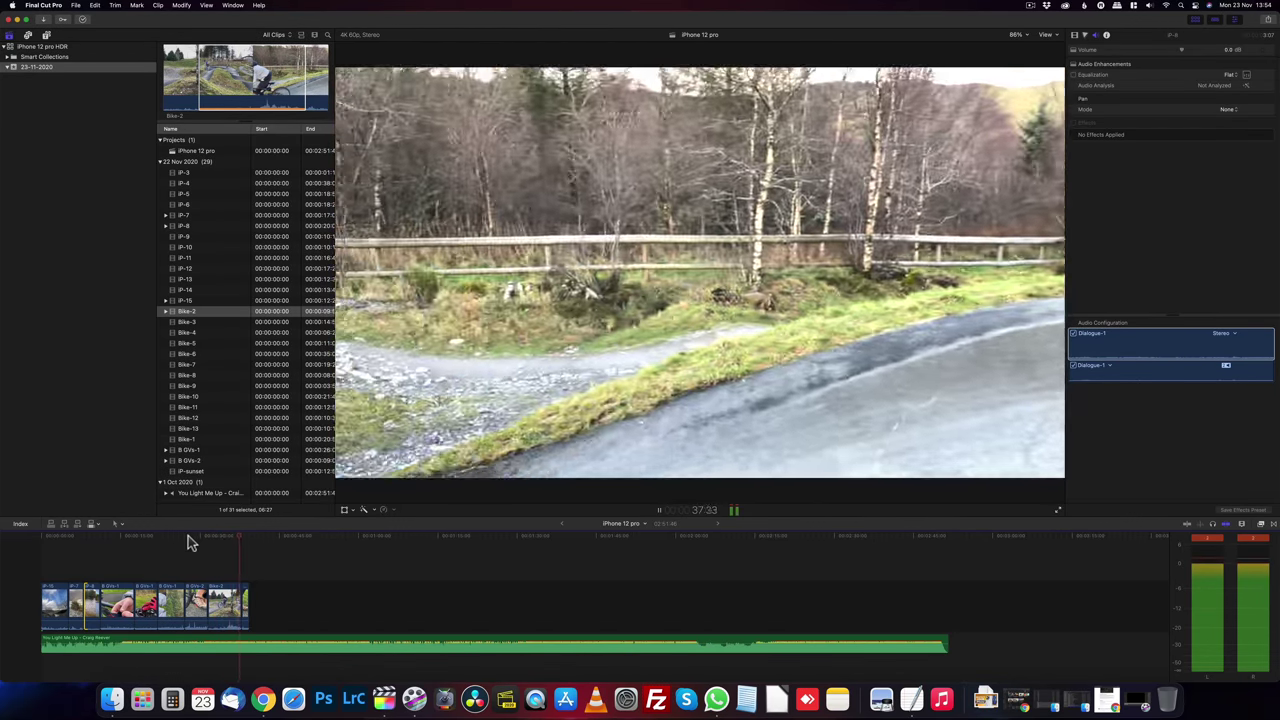
pyautogui.press('space')
# Step: Load the Bike-3 pump-track clip and play it through in the viewer
pyautogui.click(173, 324)
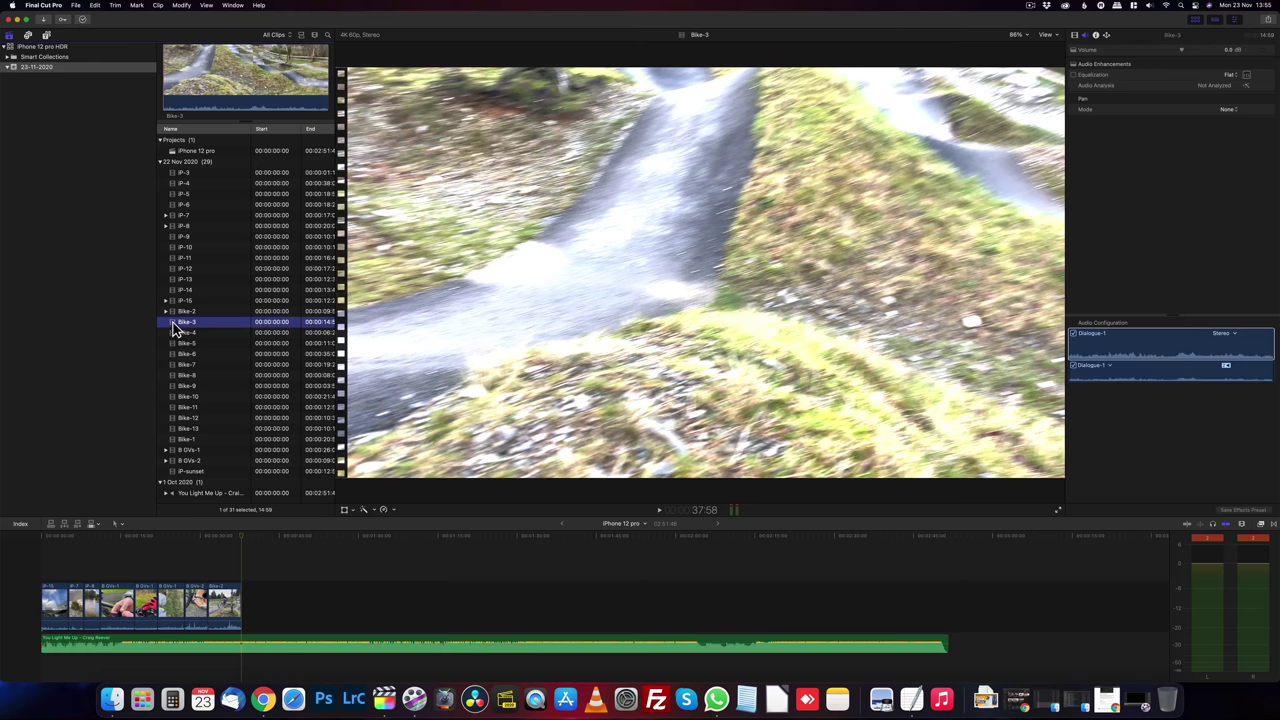
pyautogui.click(196, 88)
pyautogui.press('space')
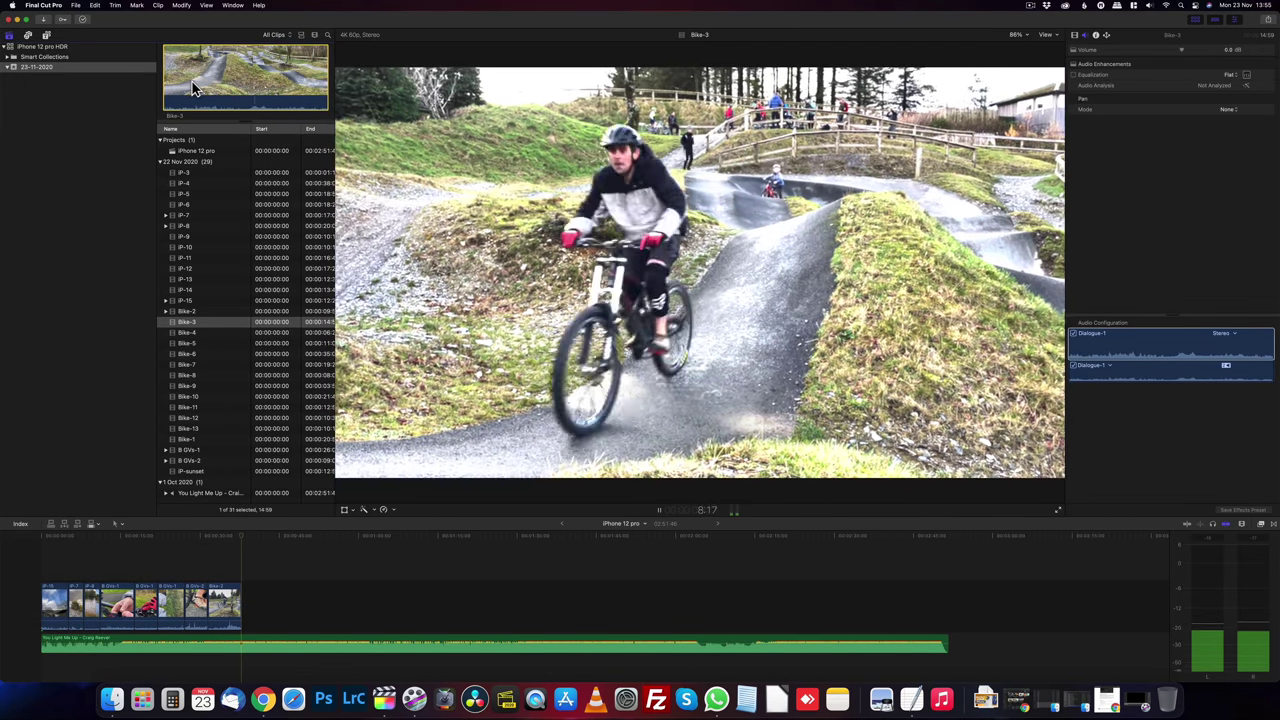
pyautogui.press('space')
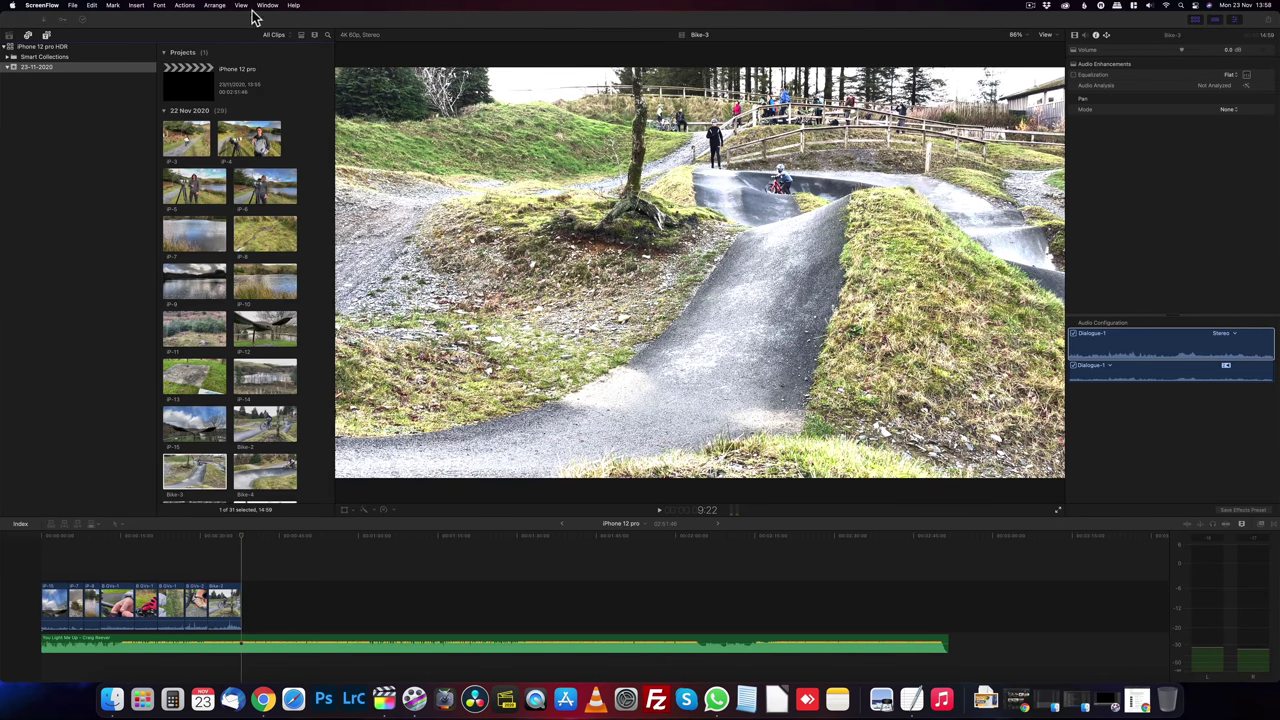
# Step: Enable View > Browser > Used Media Ranges and scroll through the clips to check usage
pyautogui.click(266, 6)
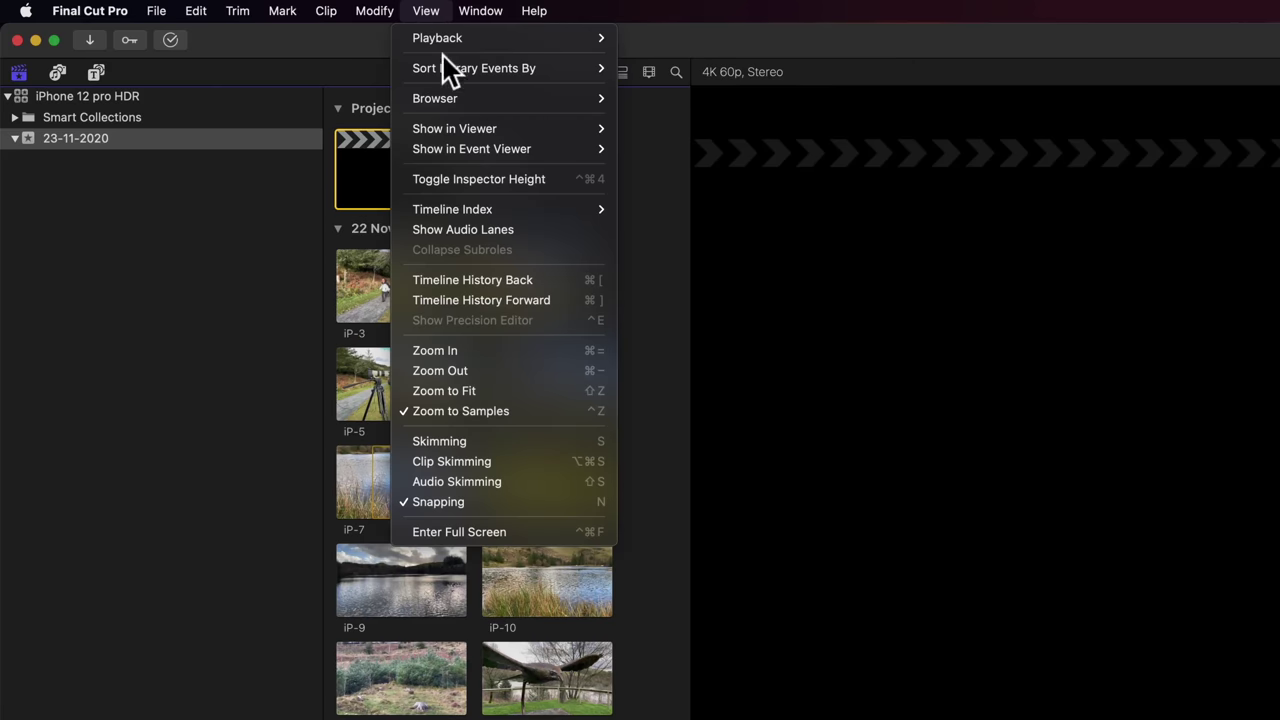
pyautogui.moveTo(506, 110)
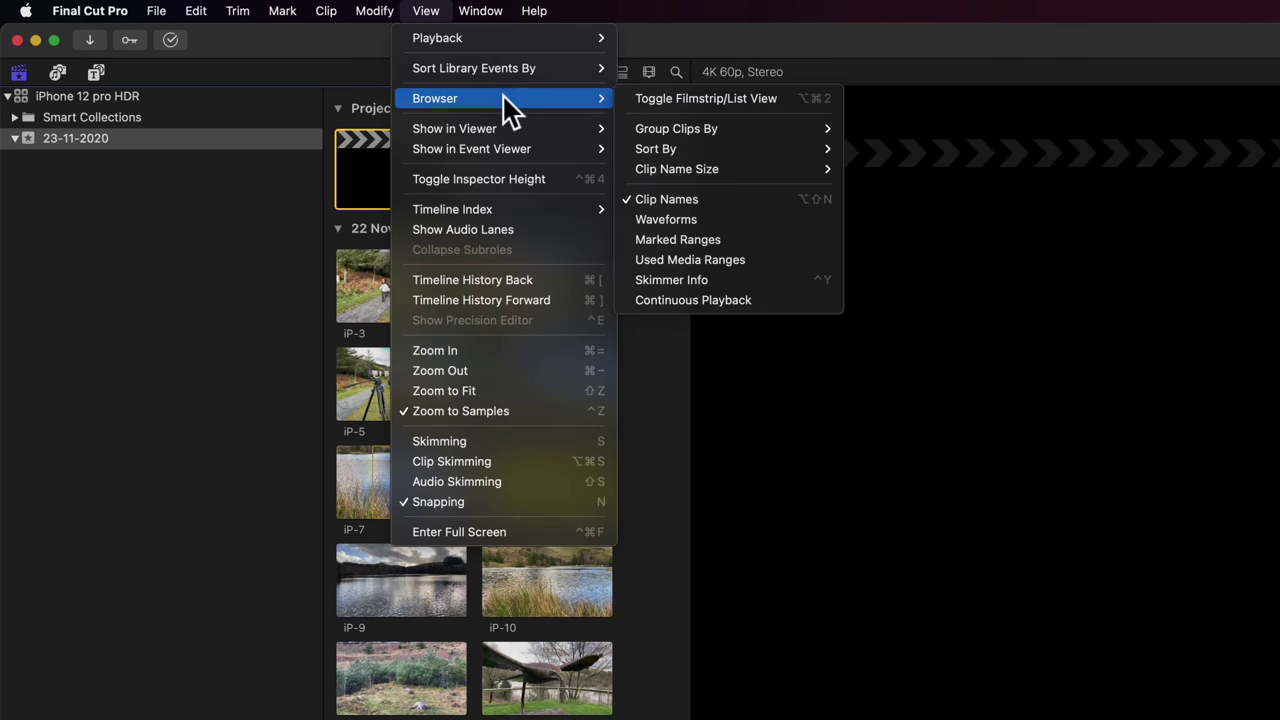
pyautogui.click(686, 262)
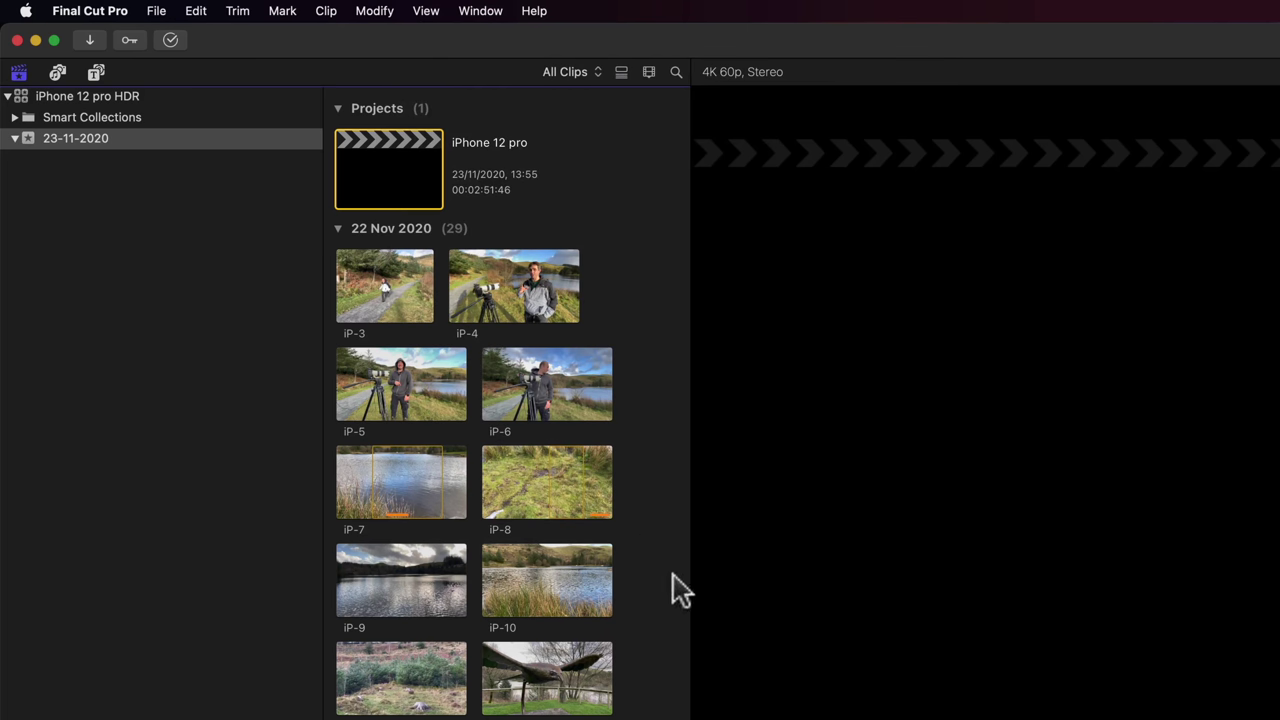
pyautogui.scroll(-6, 580, 491)
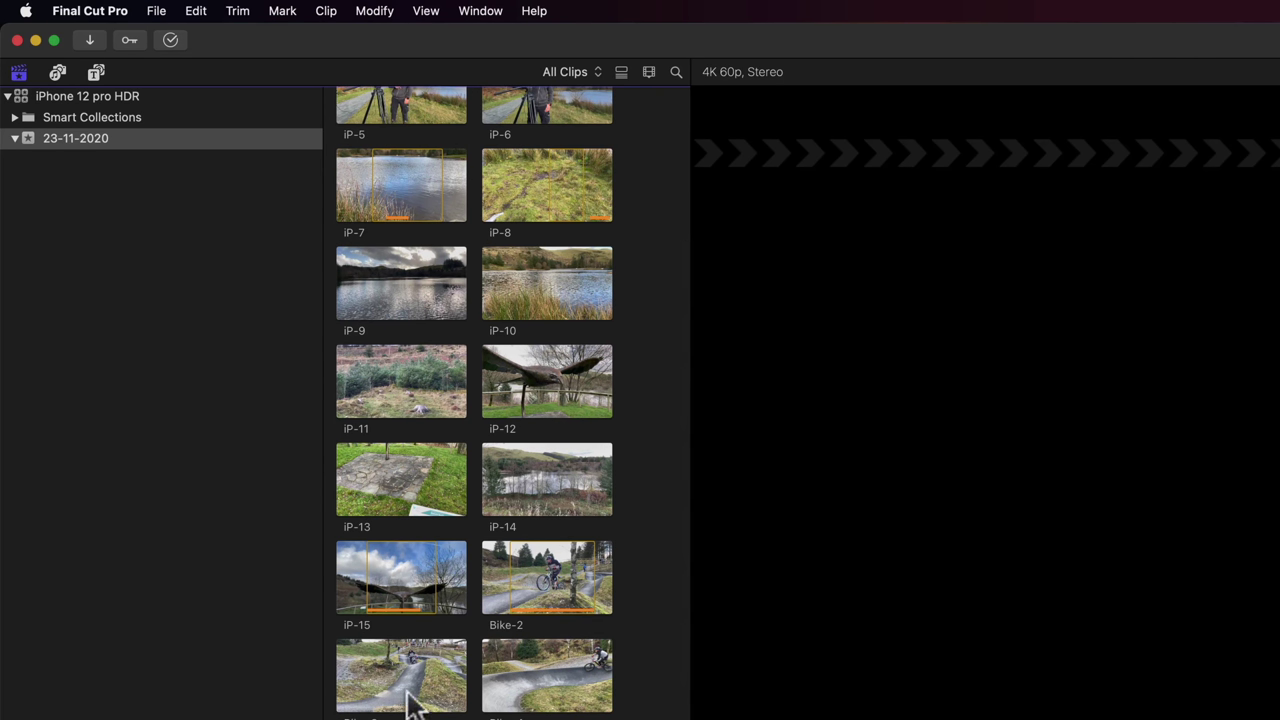
pyautogui.scroll(-2, 474, 400)
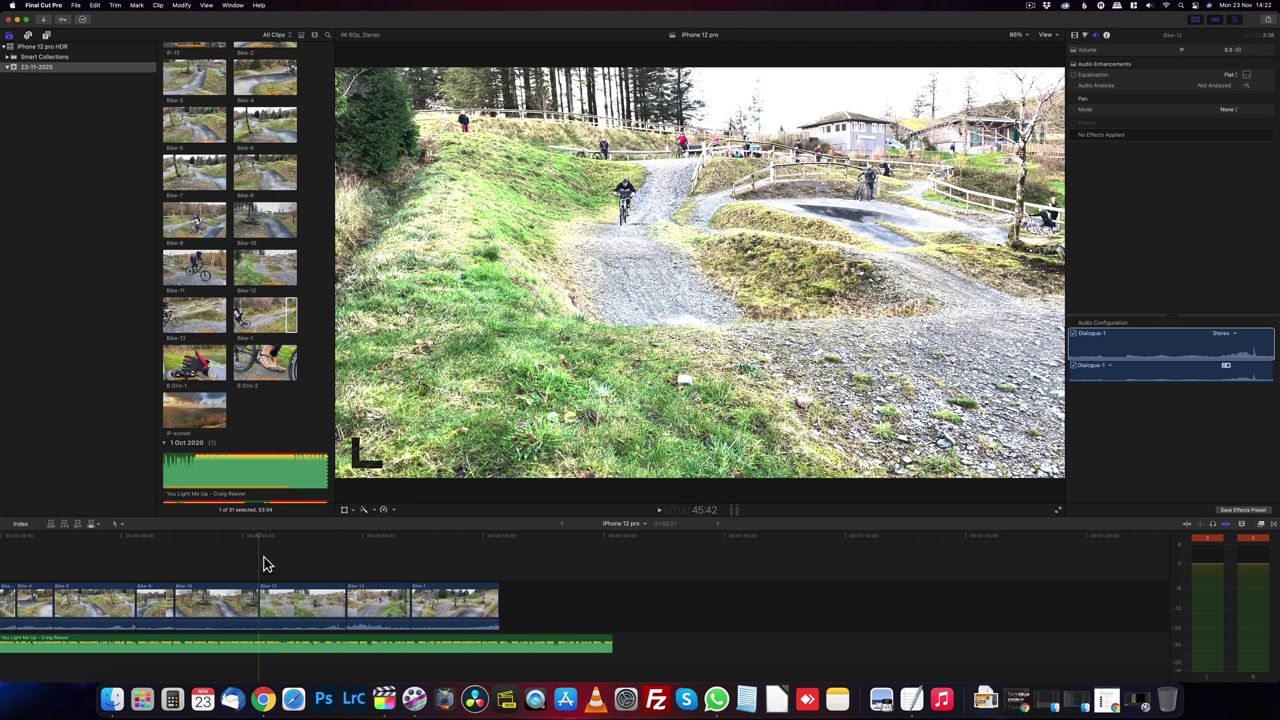
# Step: Frame-step to the start of the rider's descent and blade Bike-12's speed there
pyautogui.press('space')
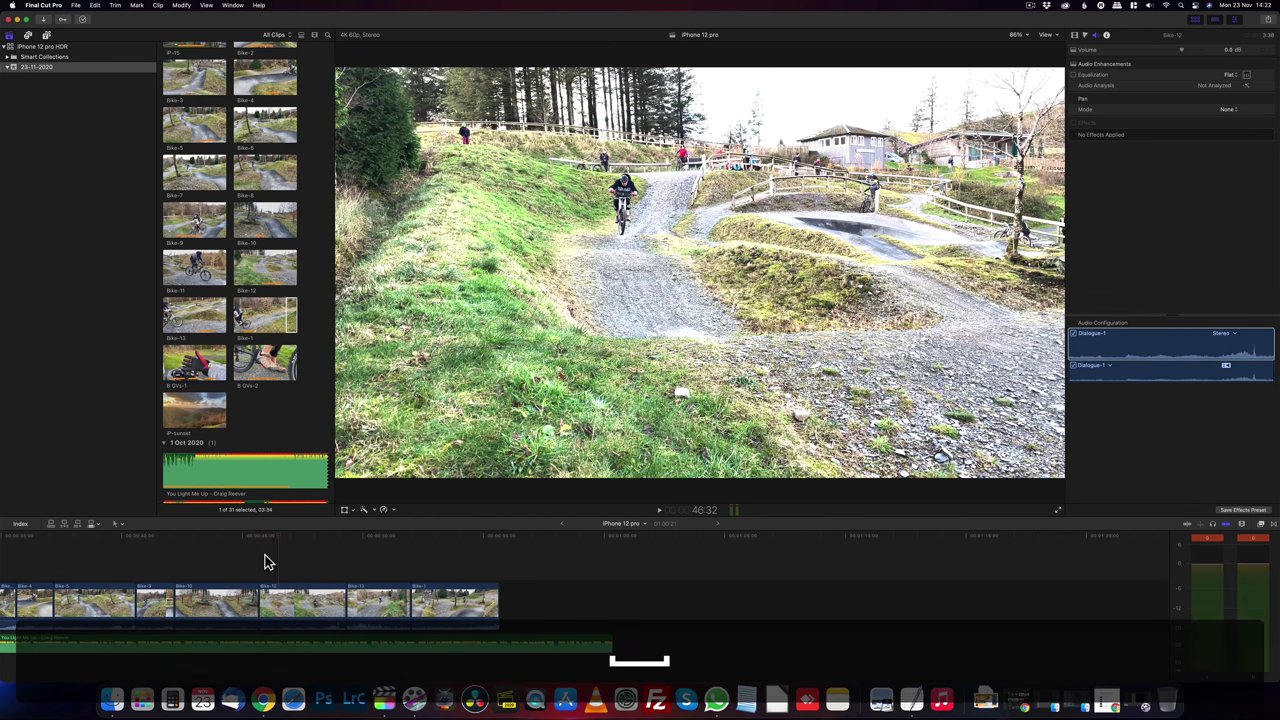
pyautogui.press('Left')
pyautogui.press('Right')
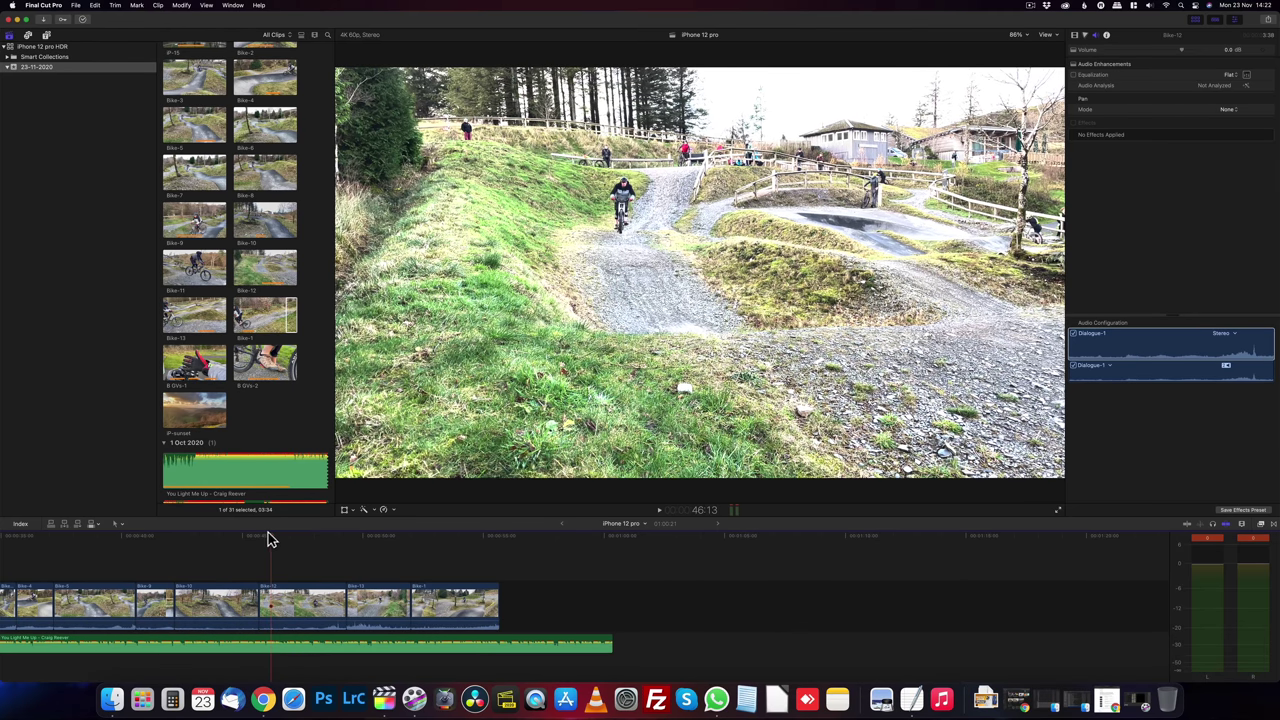
pyautogui.press('Right')
pyautogui.press('Left')
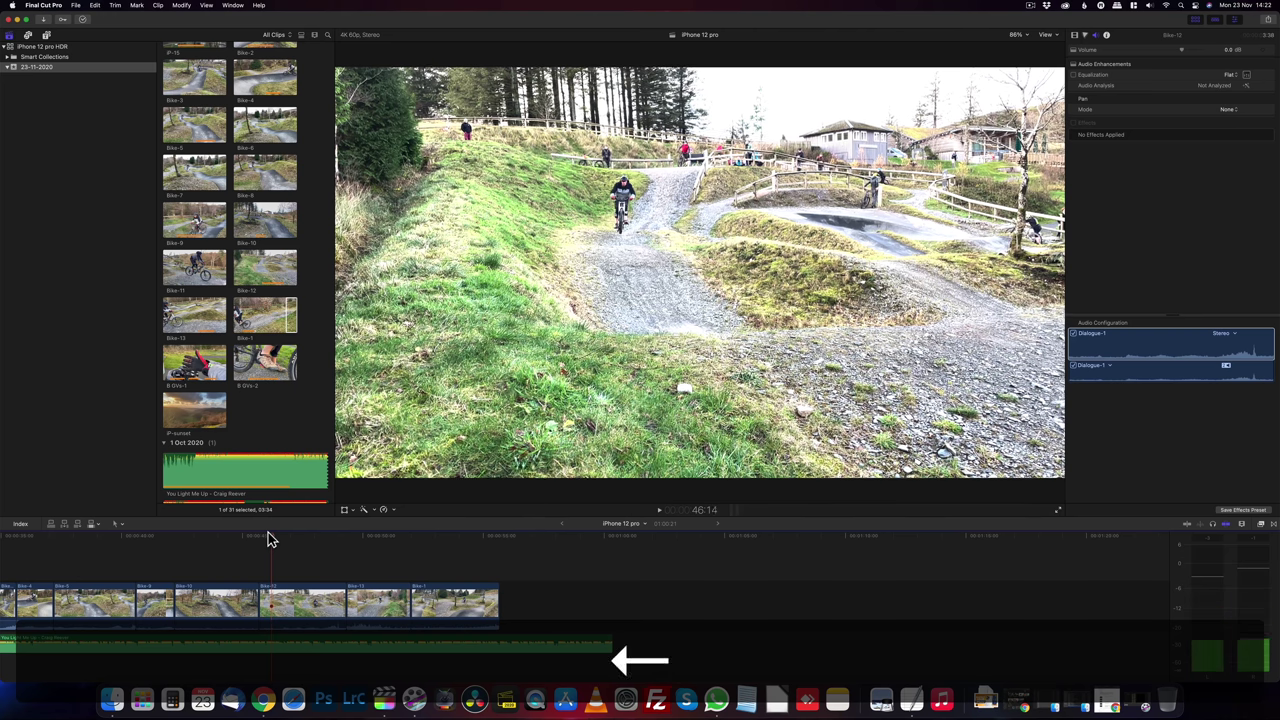
pyautogui.press('Right')
pyautogui.press('Up')
pyautogui.hotkey('shift', 'b')
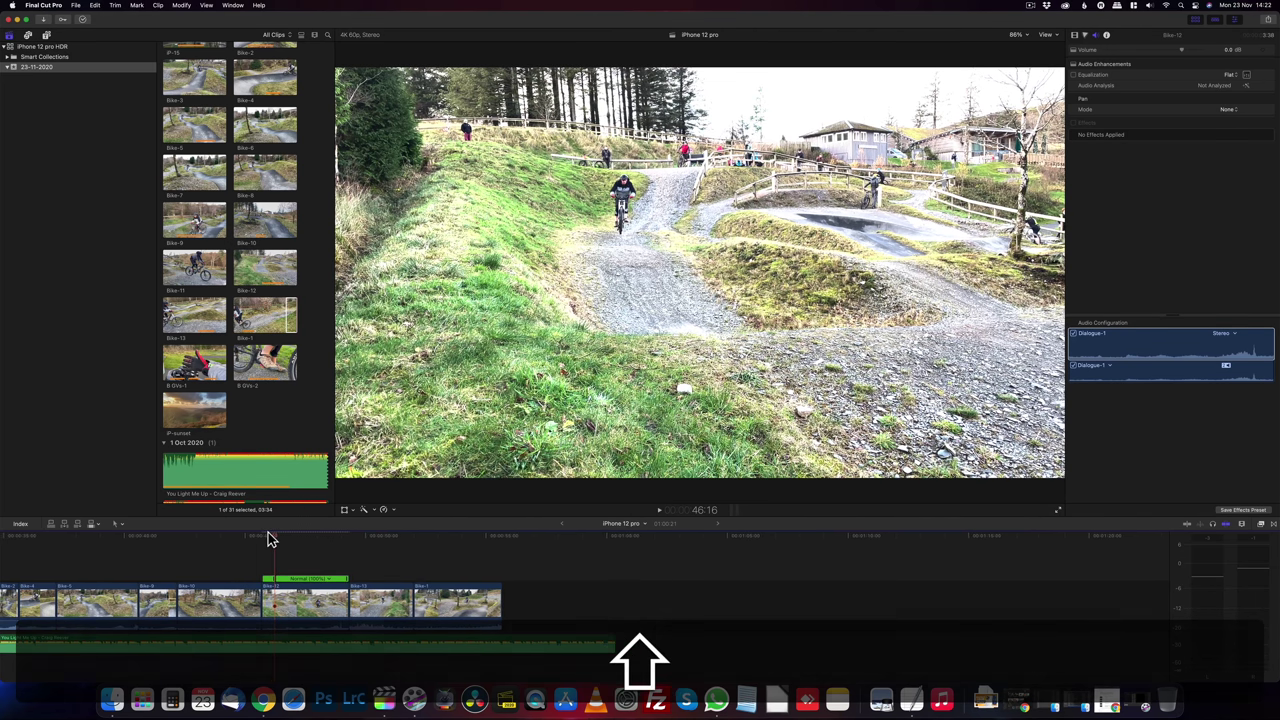
# Step: Blade Bike-12's speed again where the slow section should end
pyautogui.press('space')
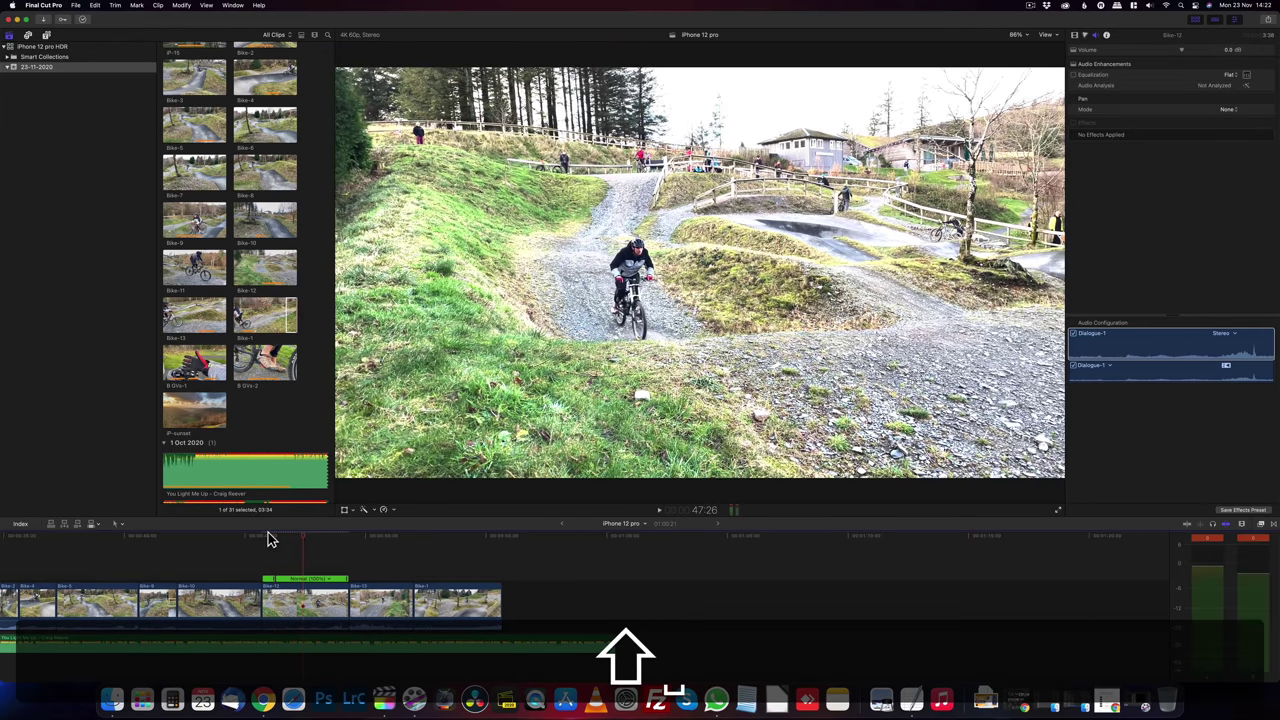
pyautogui.press('space')
pyautogui.press('Left')
pyautogui.press('Left')
pyautogui.press('Left')
pyautogui.press('Left')
pyautogui.press('Left')
pyautogui.press('Left')
pyautogui.press('Left')
pyautogui.press('Left')
pyautogui.press('Left')
pyautogui.press('Left')
pyautogui.press('Left')
pyautogui.press('Left')
pyautogui.press('Left')
pyautogui.press('Left')
pyautogui.press('Left')
pyautogui.press('Left')
pyautogui.press('Left')
pyautogui.press('Left')
pyautogui.press('Left')
pyautogui.press('Left')
pyautogui.press('Left')
pyautogui.press('Left')
pyautogui.press('Left')
pyautogui.press('Left')
pyautogui.press('Left')
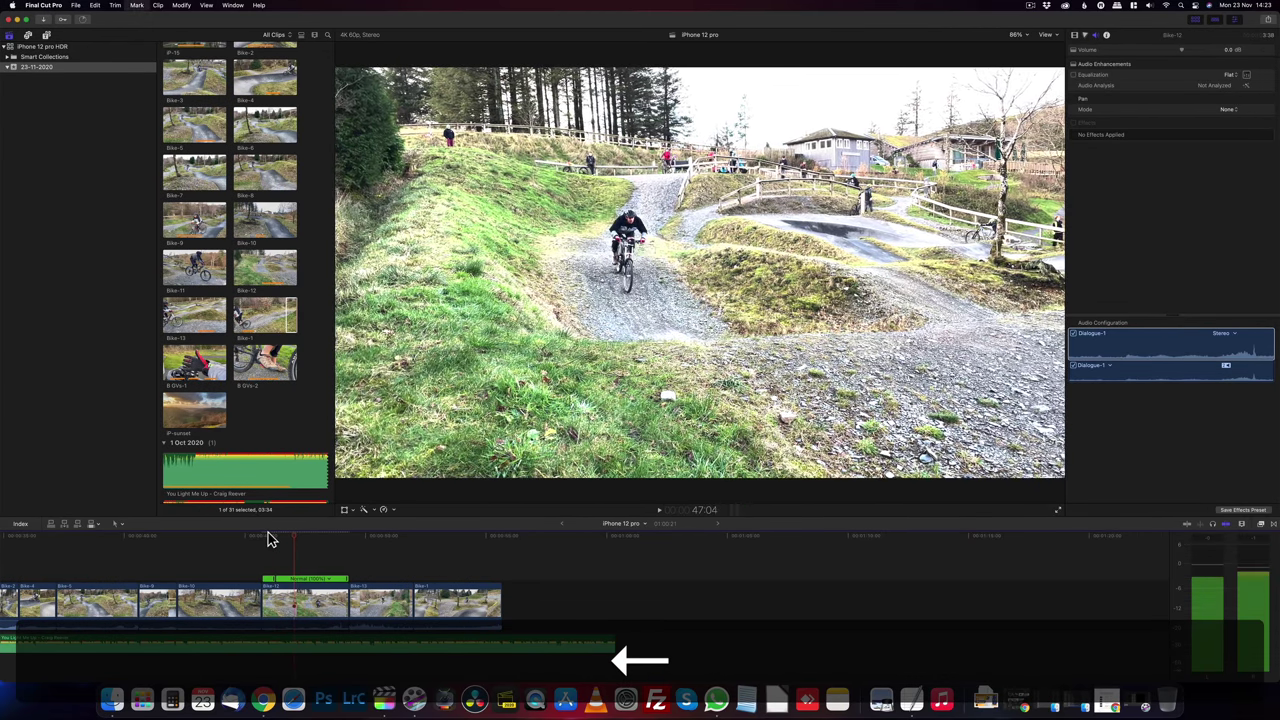
pyautogui.press('Left')
pyautogui.press('Left')
pyautogui.press('Left')
pyautogui.press('Left')
pyautogui.press('Left')
pyautogui.press('Left')
pyautogui.press('Left')
pyautogui.press('Left')
pyautogui.press('Left')
pyautogui.press('Left')
pyautogui.press('Left')
pyautogui.press('Left')
pyautogui.press('Left')
pyautogui.press('Left')
pyautogui.press('Left')
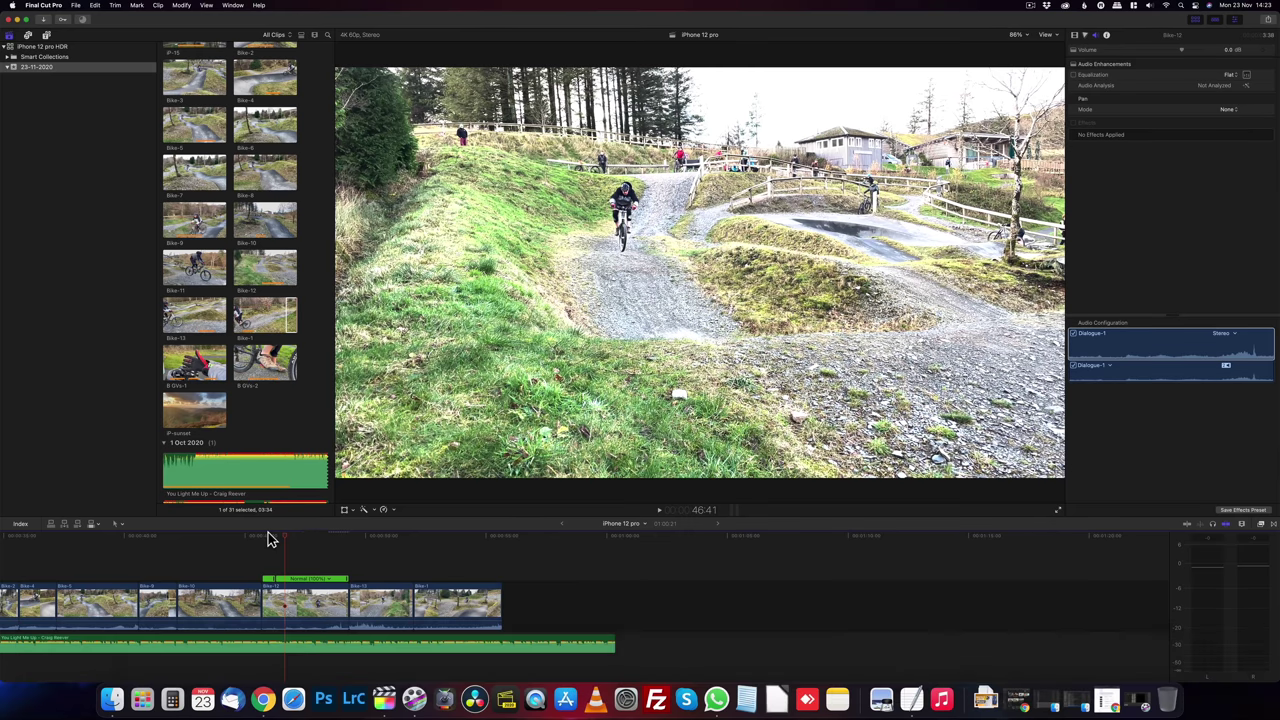
pyautogui.hotkey('shift', 'b')
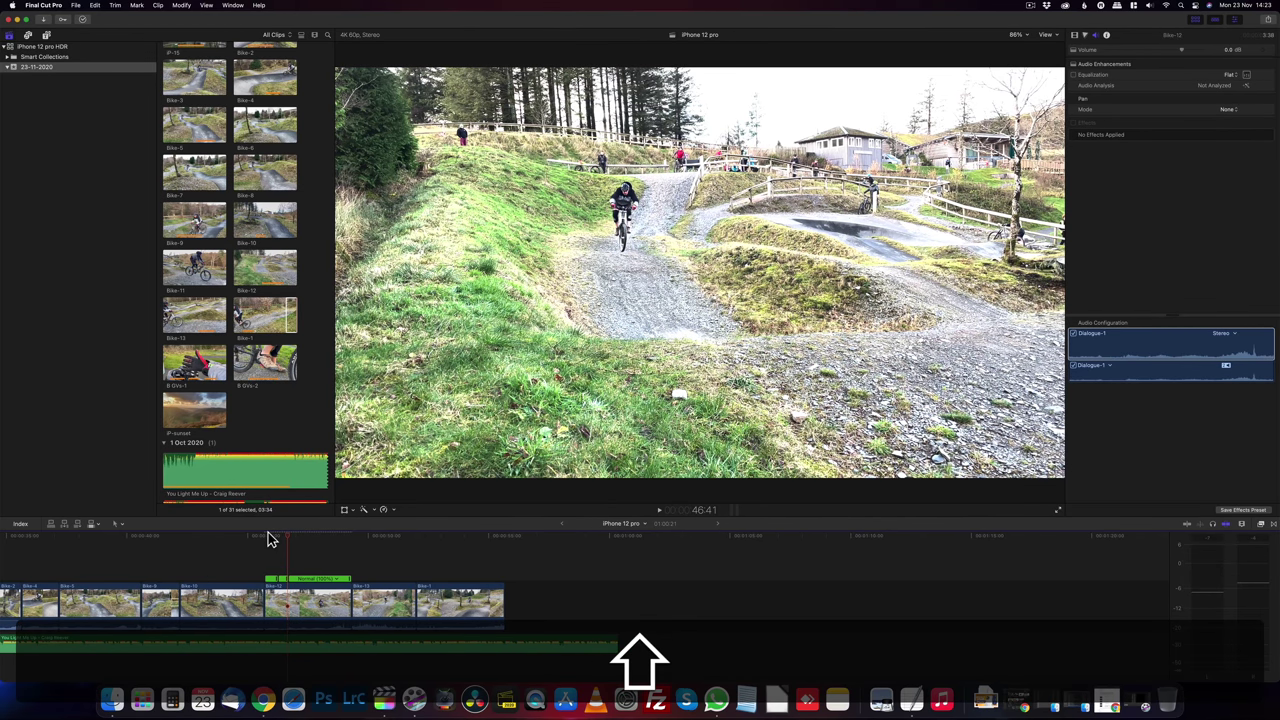
# Step: Set Bike-12's middle speed section to Slow (25%)
pyautogui.scroll(5, 275, 552)
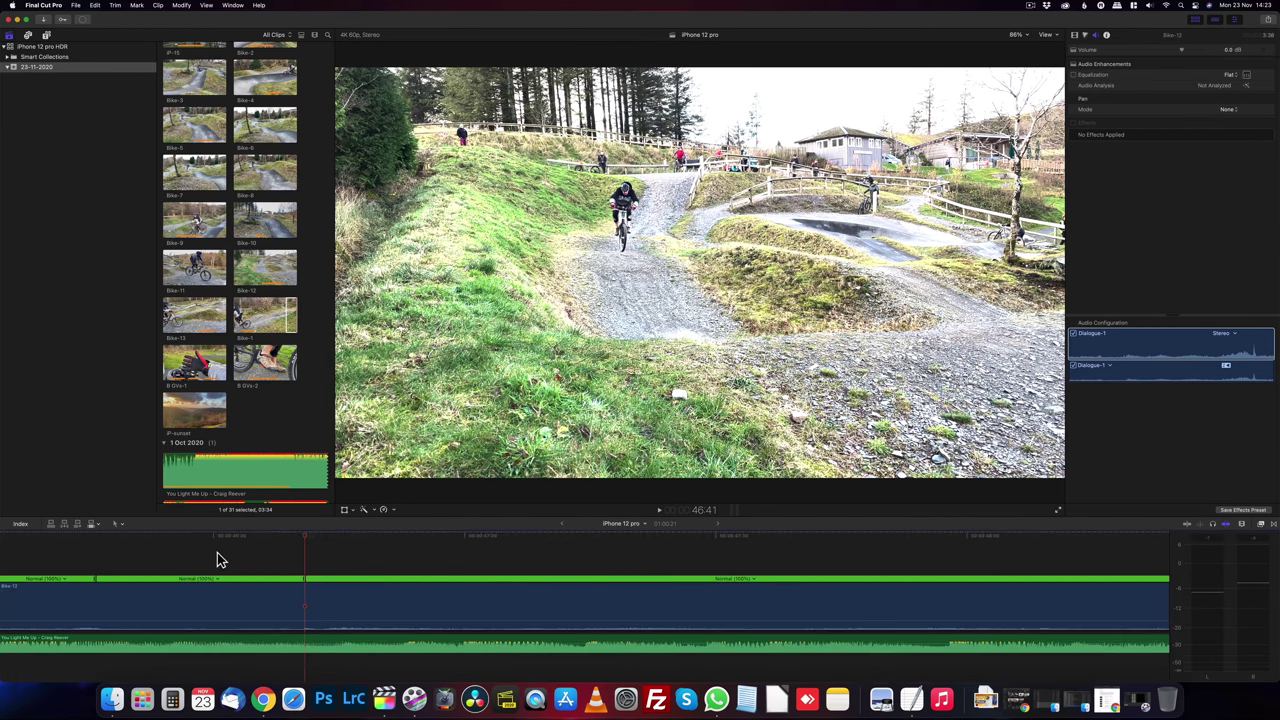
pyautogui.hscroll(-5, 220, 557)
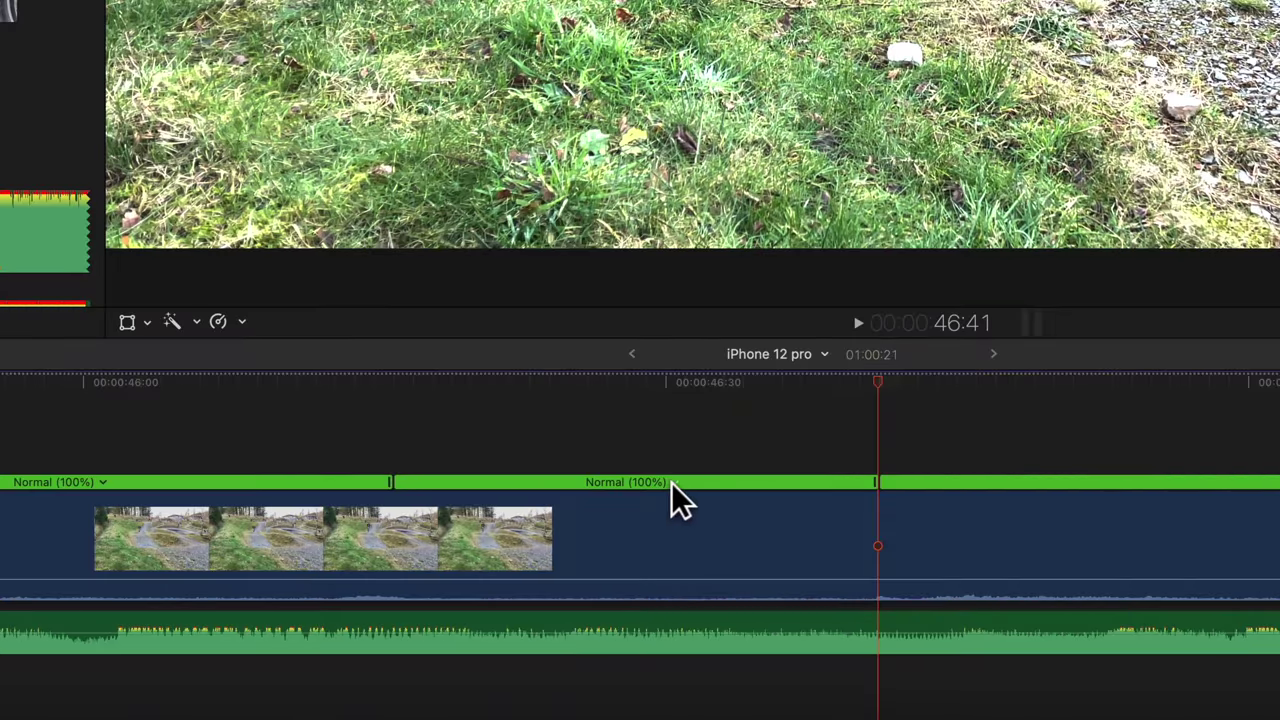
pyautogui.click(674, 502)
pyautogui.click(674, 482)
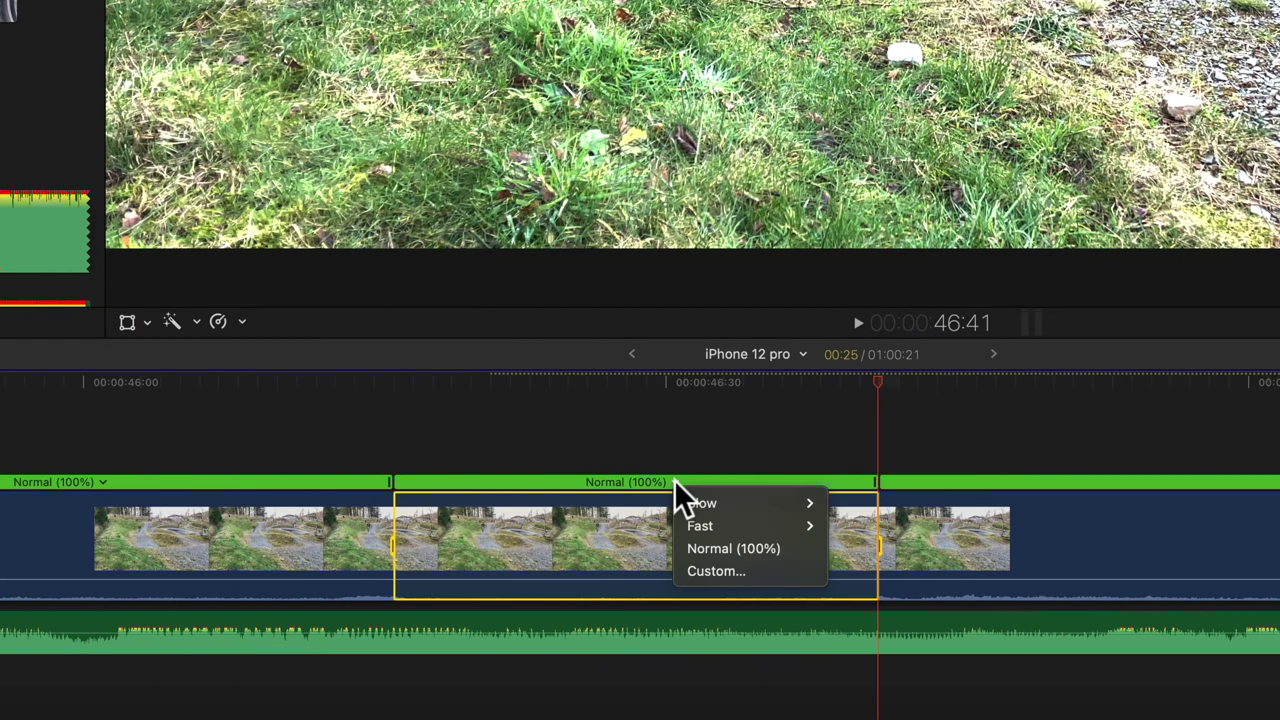
pyautogui.moveTo(752, 503)
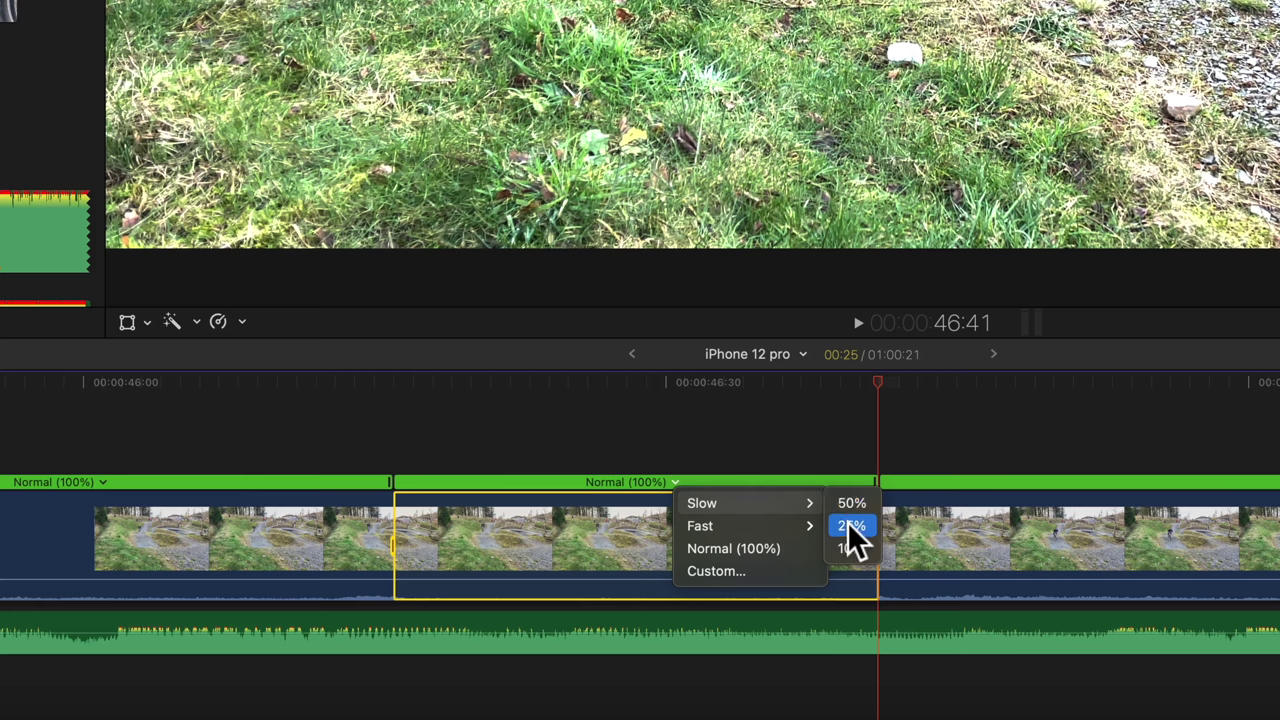
pyautogui.click(848, 528)
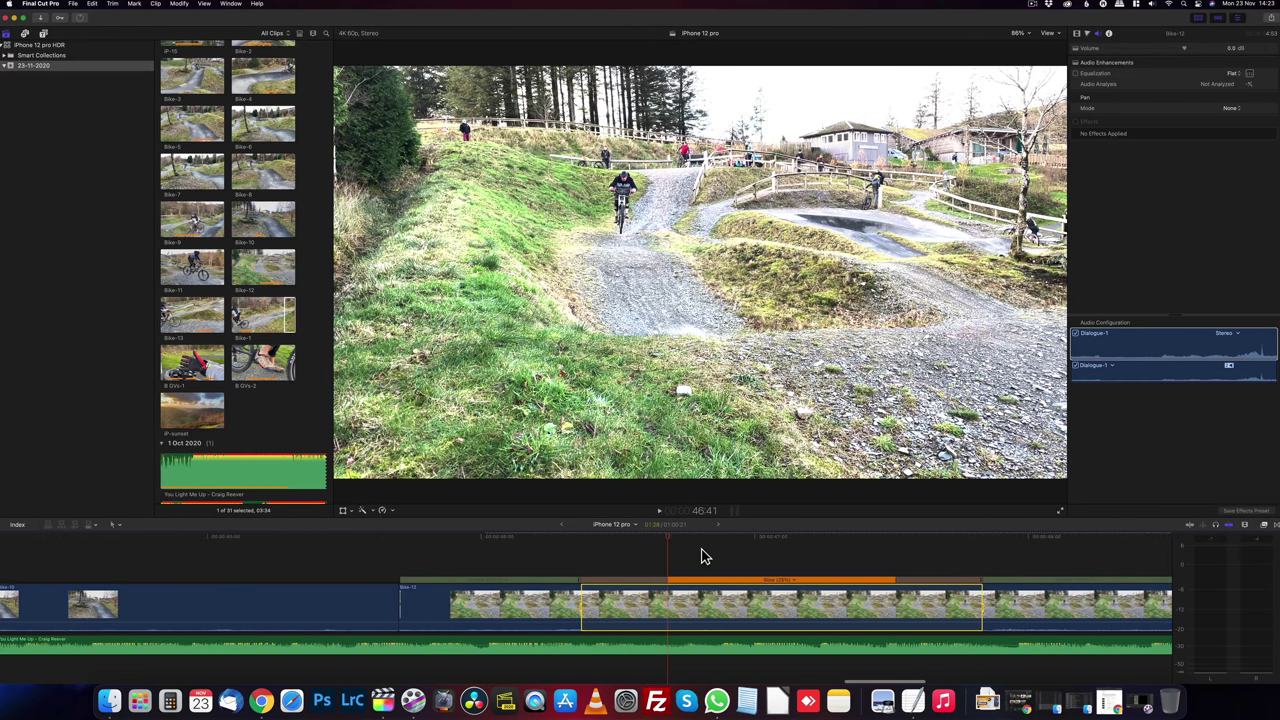
# Step: Set the retimed clip's video quality to Optical Flow
pyautogui.press('super+minus')
pyautogui.click(390, 511)
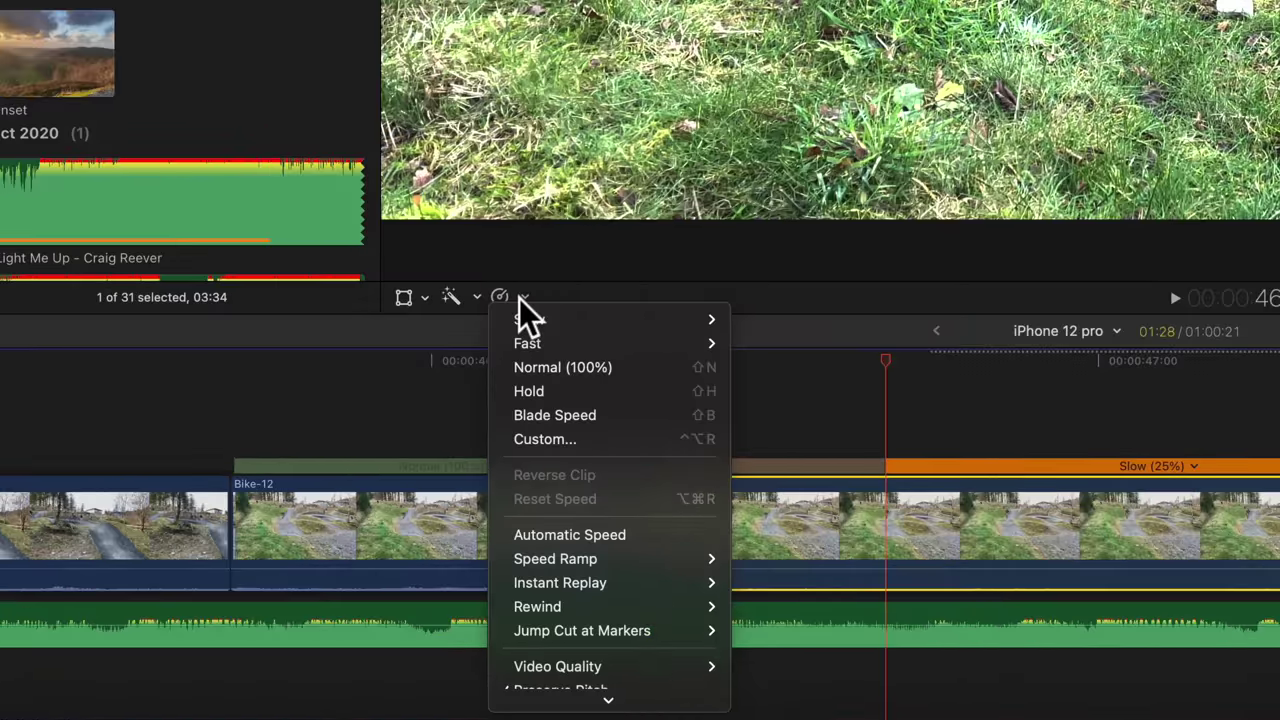
pyautogui.moveTo(712, 680)
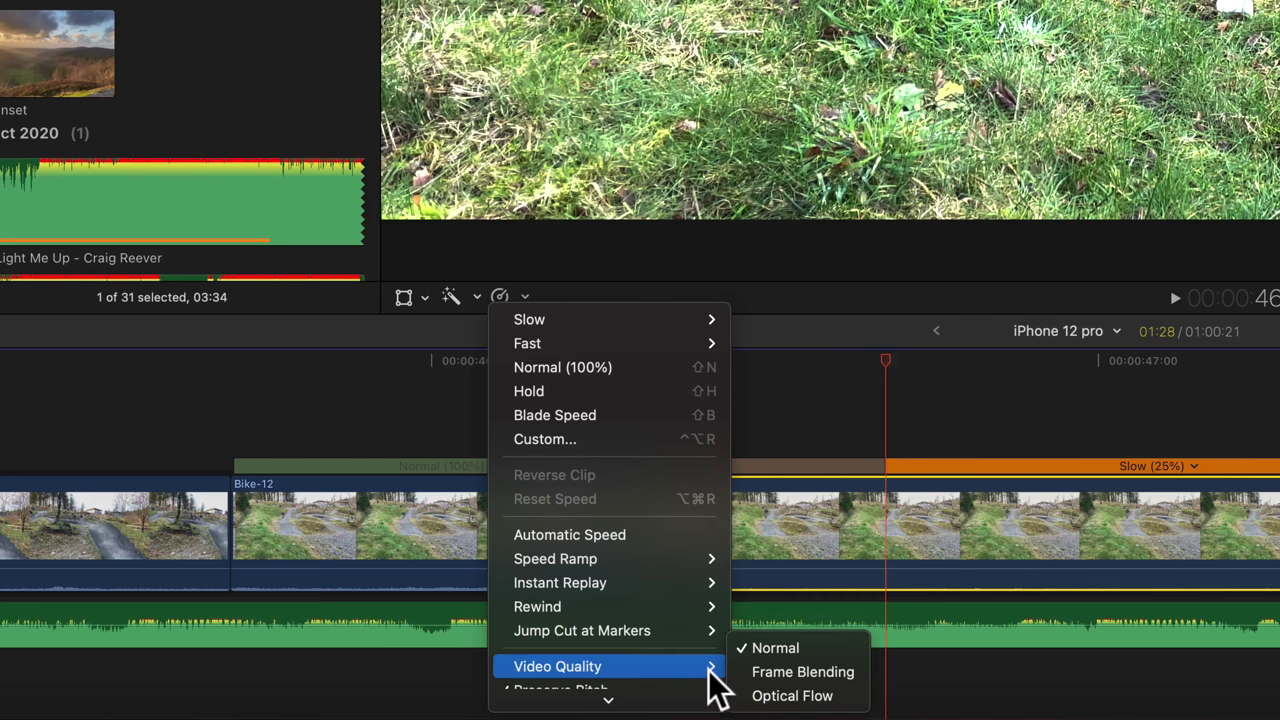
pyautogui.click(792, 697)
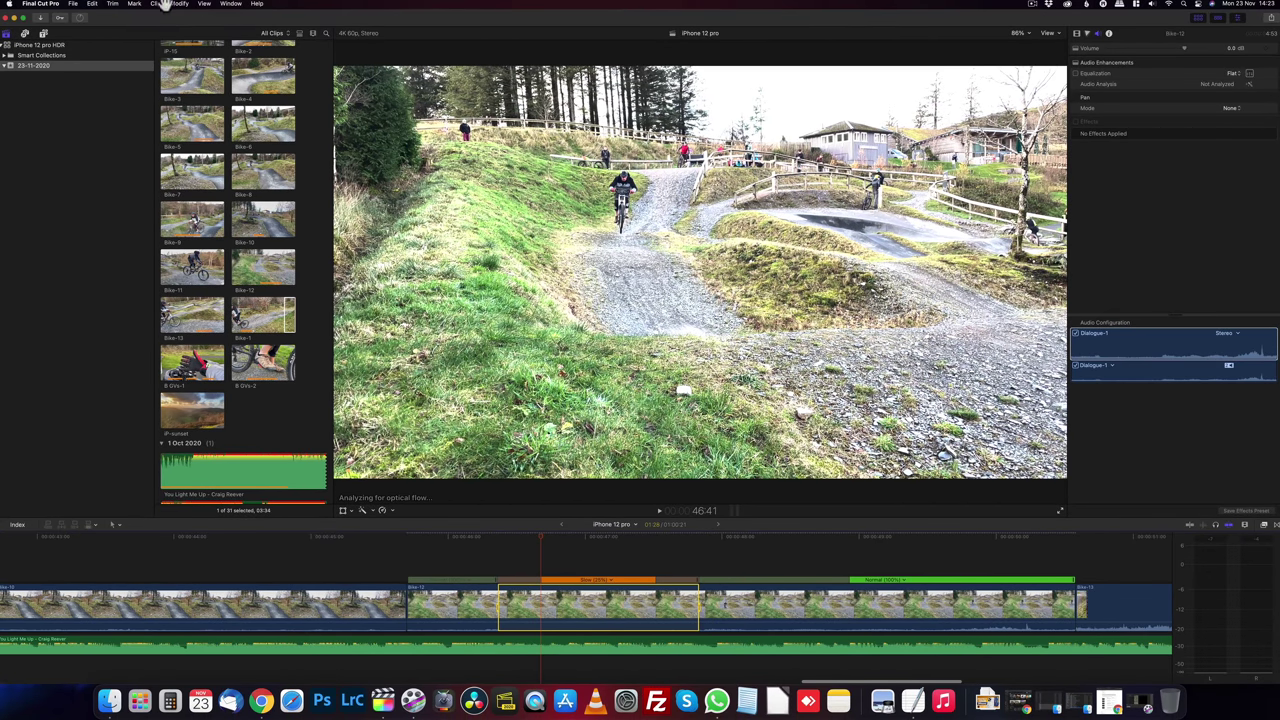
# Step: Render all of the timeline and show the Background Tasks progress
pyautogui.click(179, 4)
pyautogui.click(205, 213)
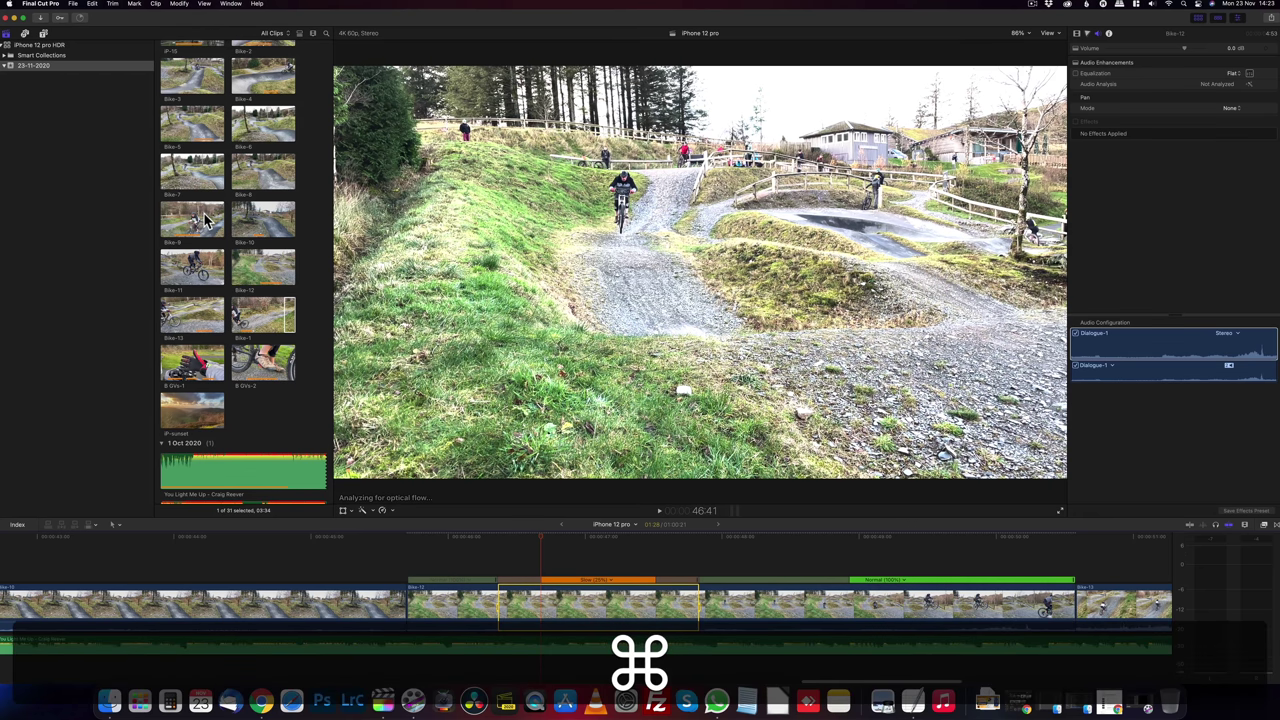
pyautogui.press('super+9')
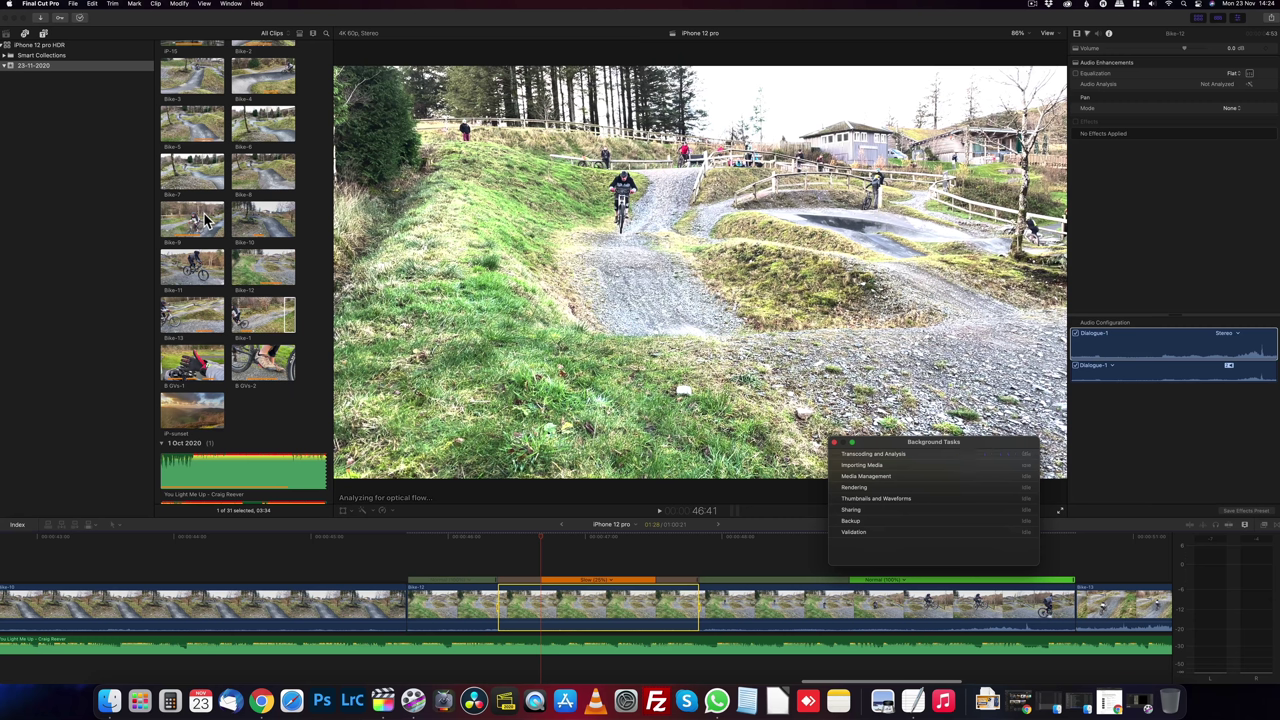
# Step: Preview the slow-motion section, then close the Background Tasks window
pyautogui.click(407, 540)
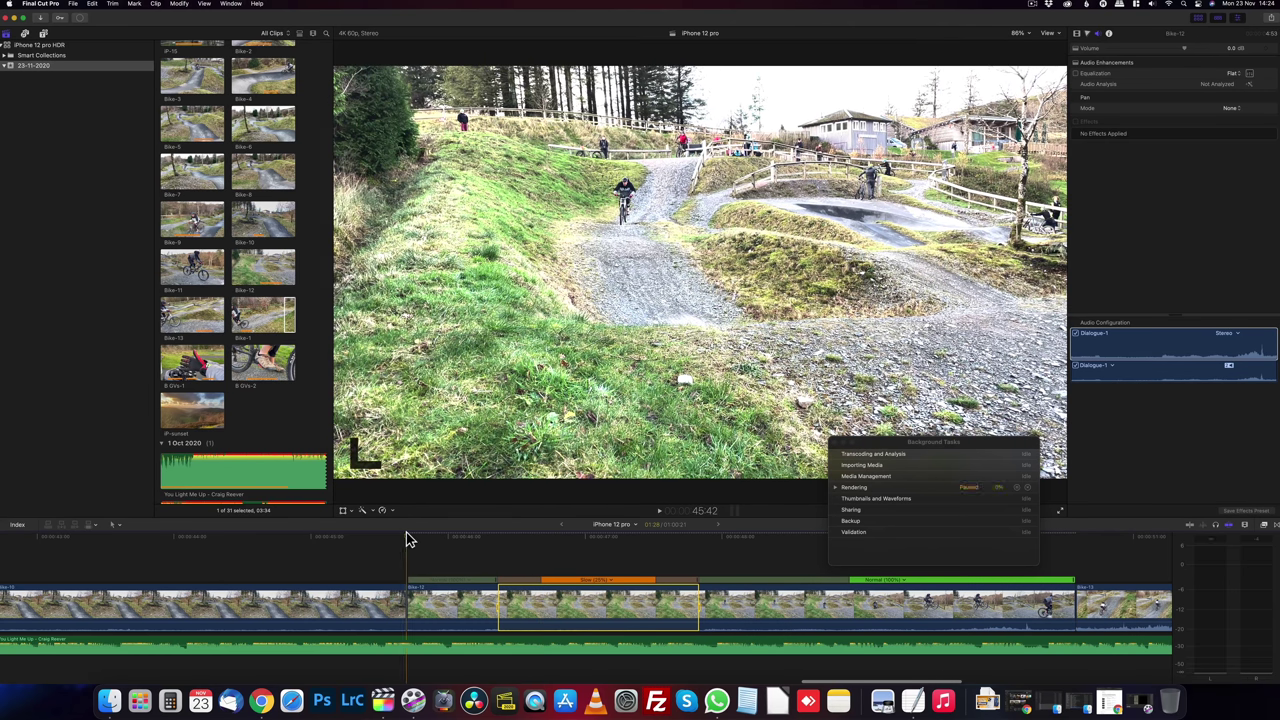
pyautogui.press('space')
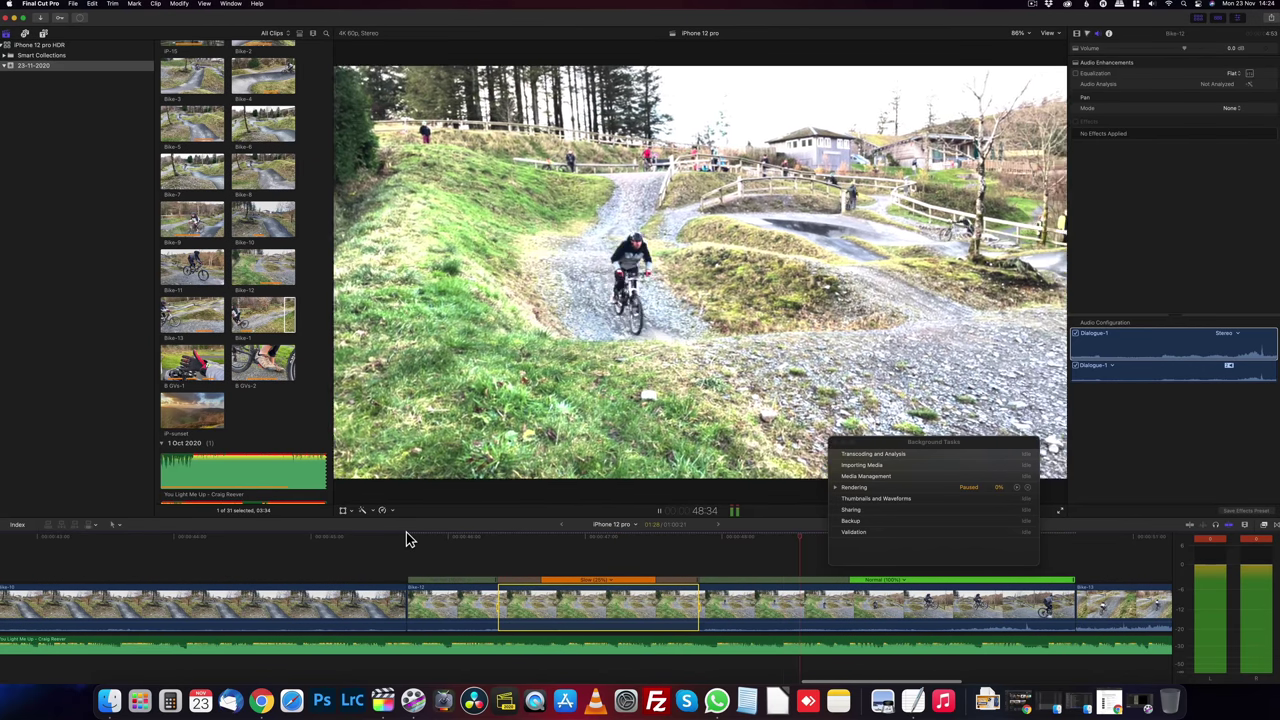
pyautogui.press('space')
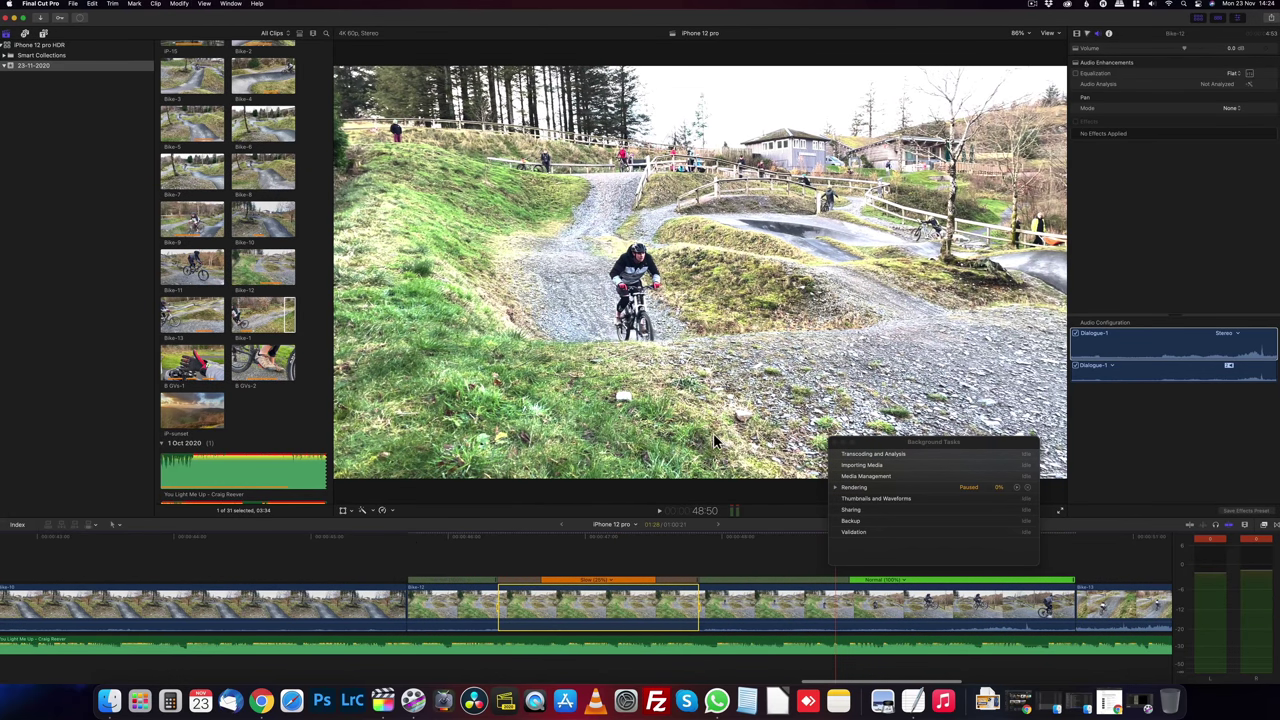
pyautogui.click(836, 441)
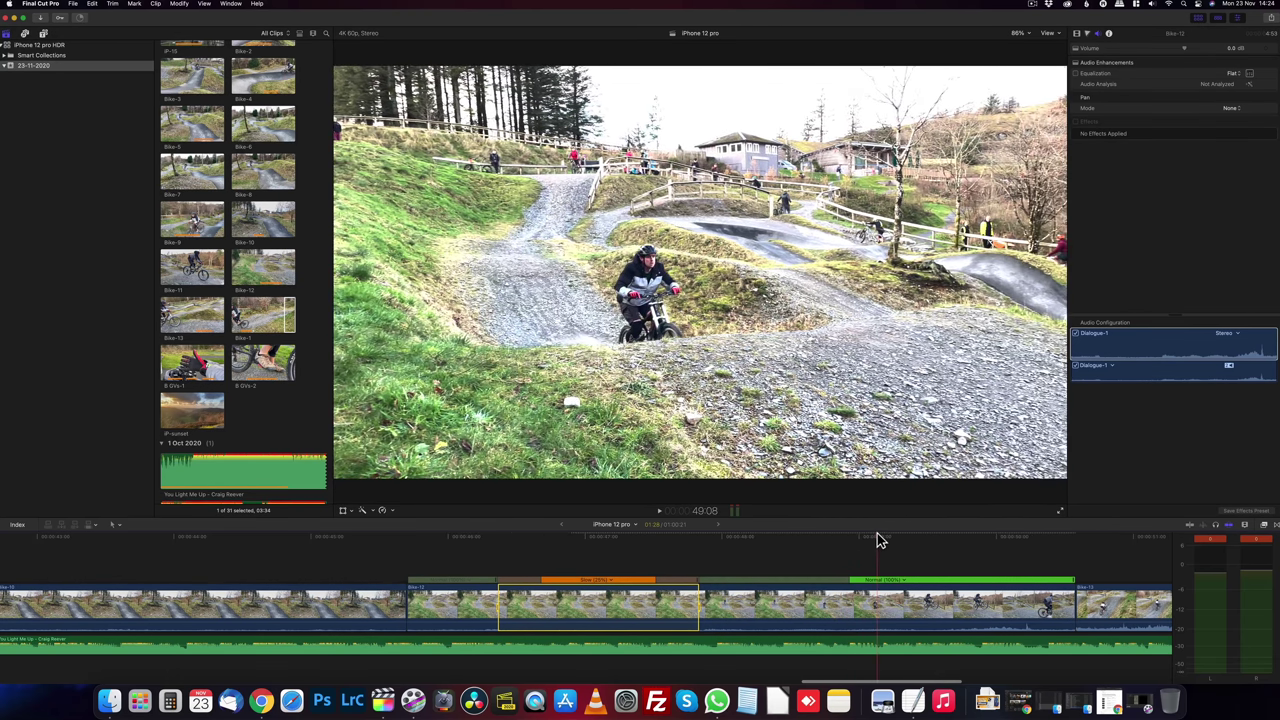
# Step: Blade Bike-12's speed at the start and end of the jump and slow it to 50%
pyautogui.press('space')
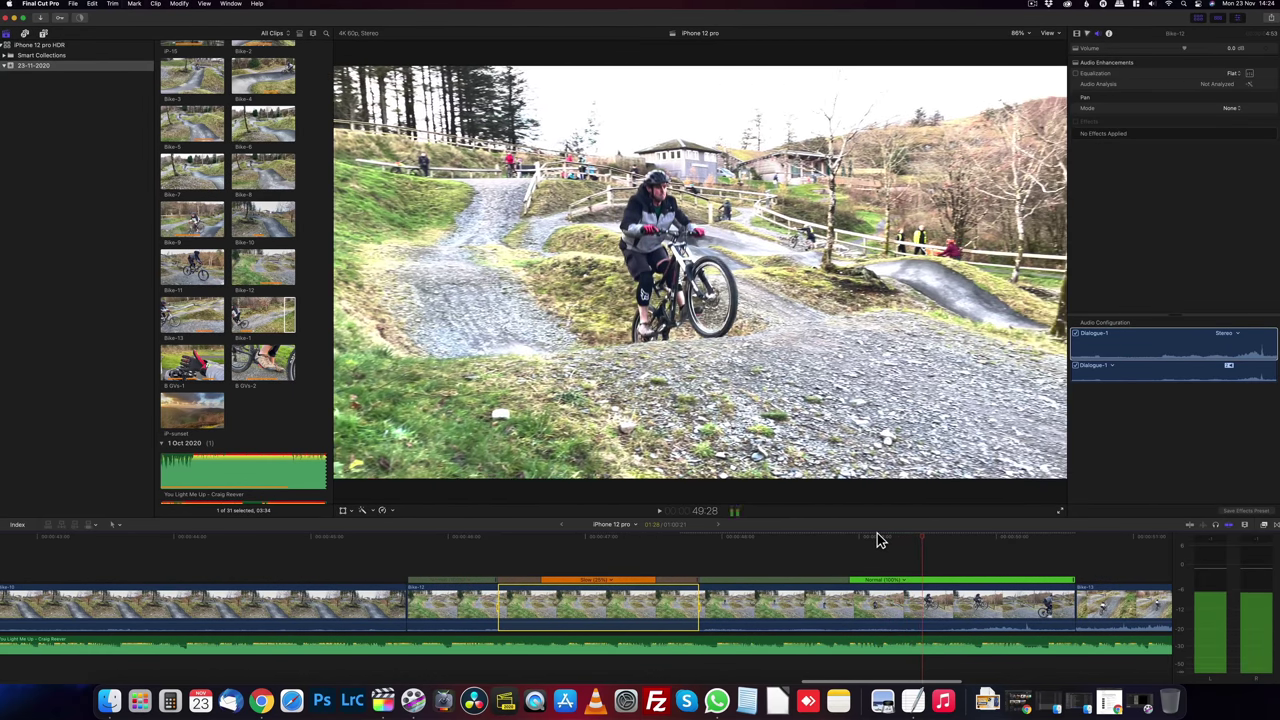
pyautogui.click(936, 600)
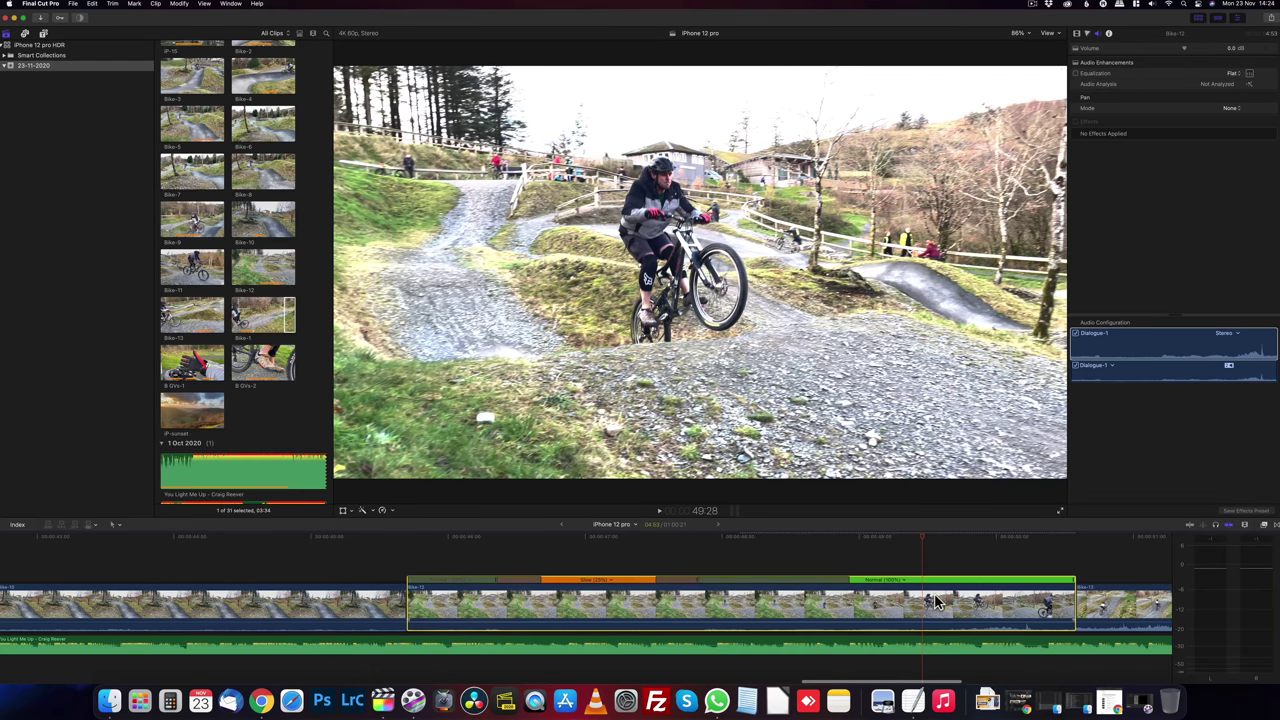
pyautogui.hotkey('shift', 'b')
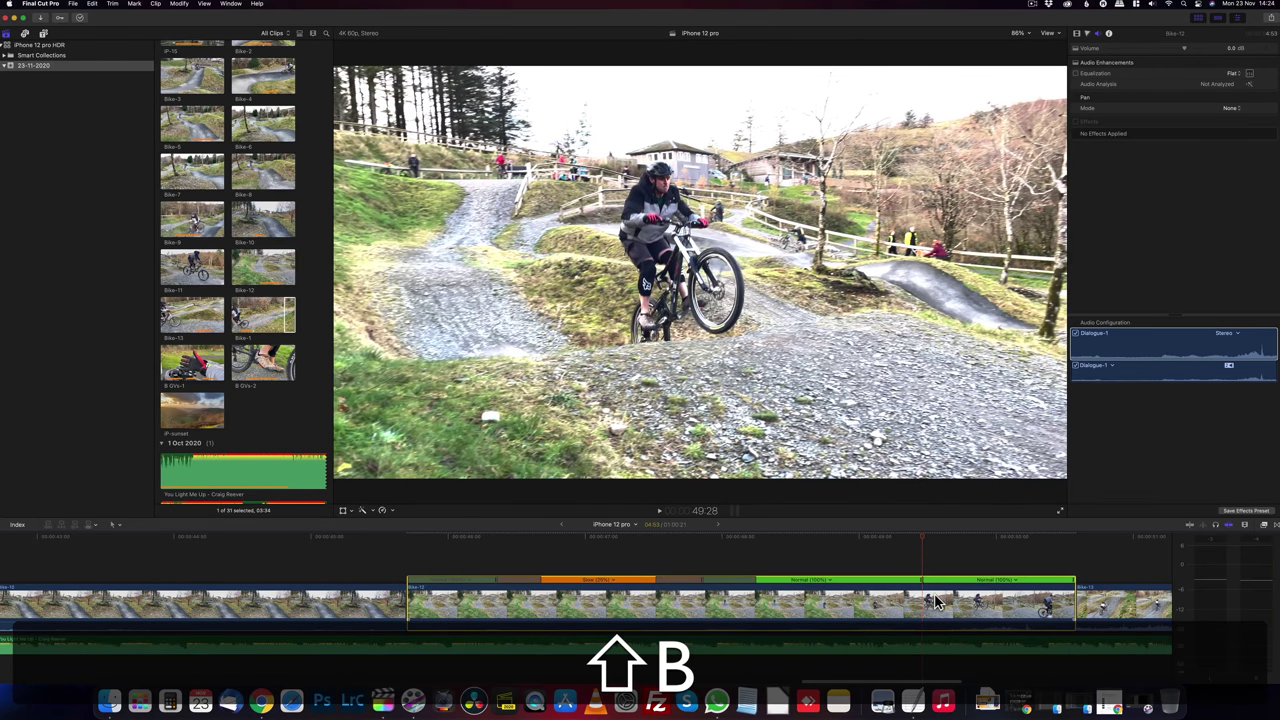
pyautogui.press('space')
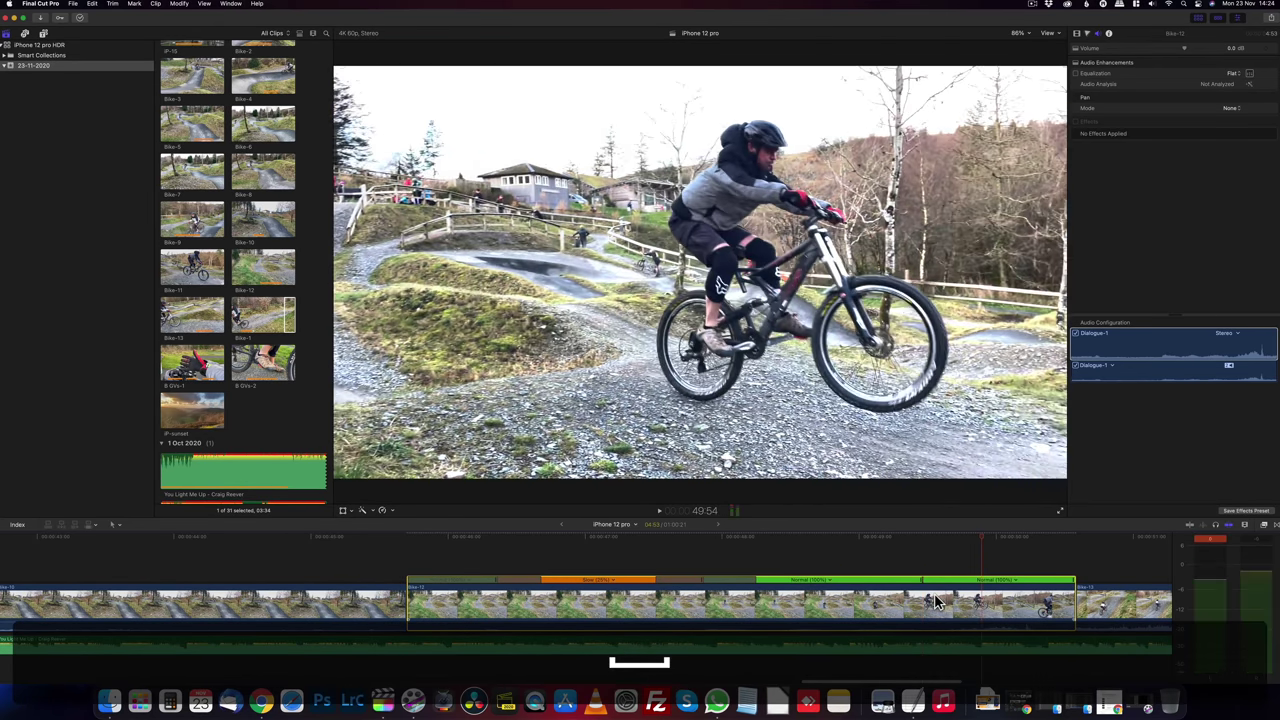
pyautogui.press('Right')
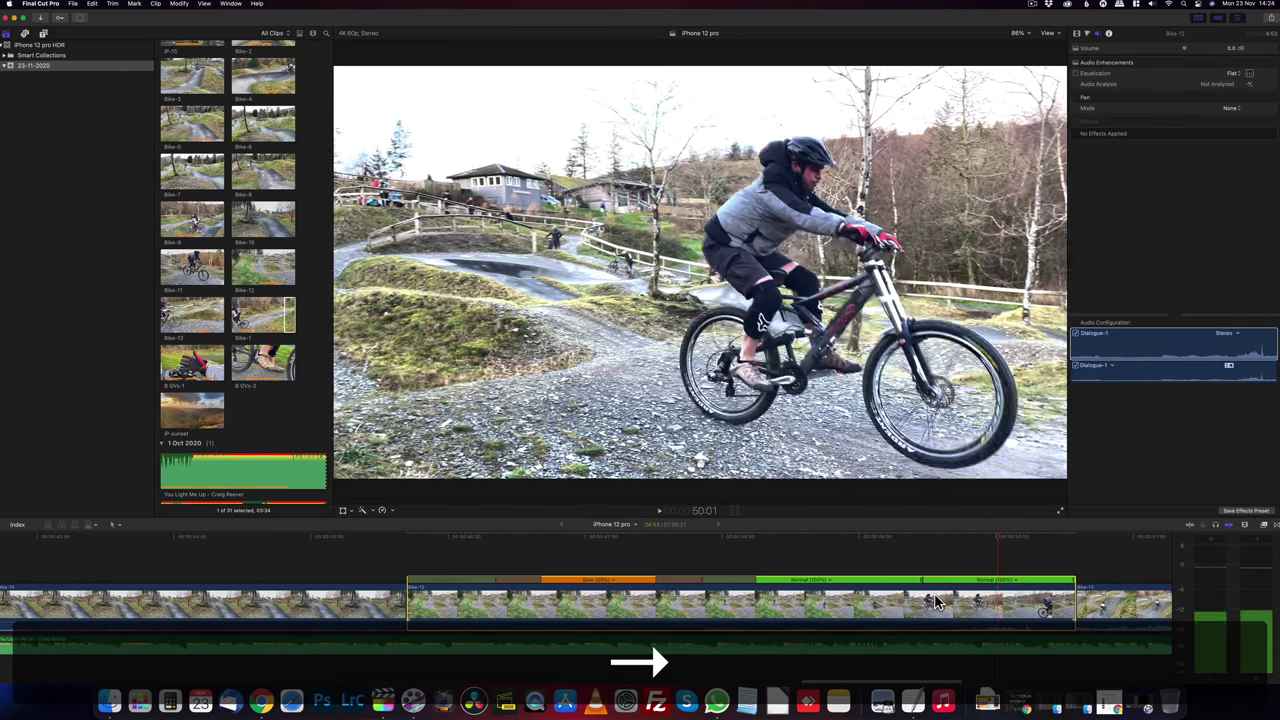
pyautogui.hotkey('shift', 'b')
pyautogui.hotkey('shift', 'b')
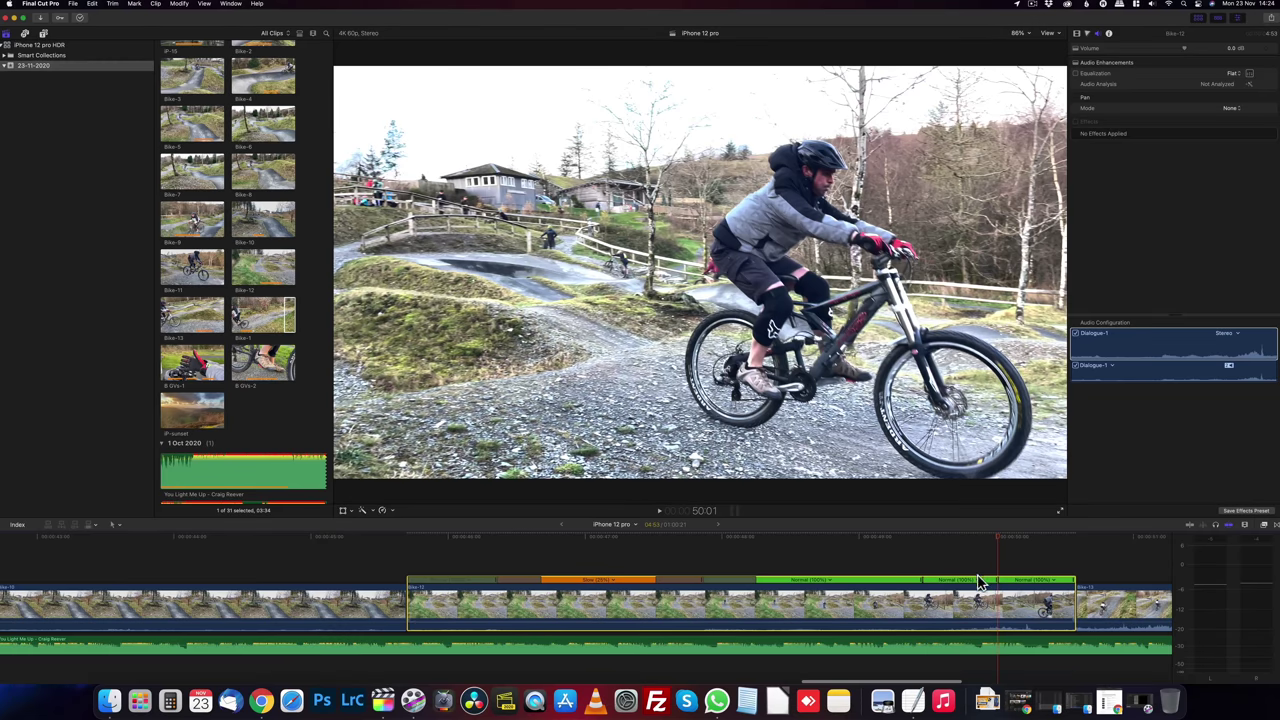
pyautogui.click(979, 582)
pyautogui.moveTo(990, 594)
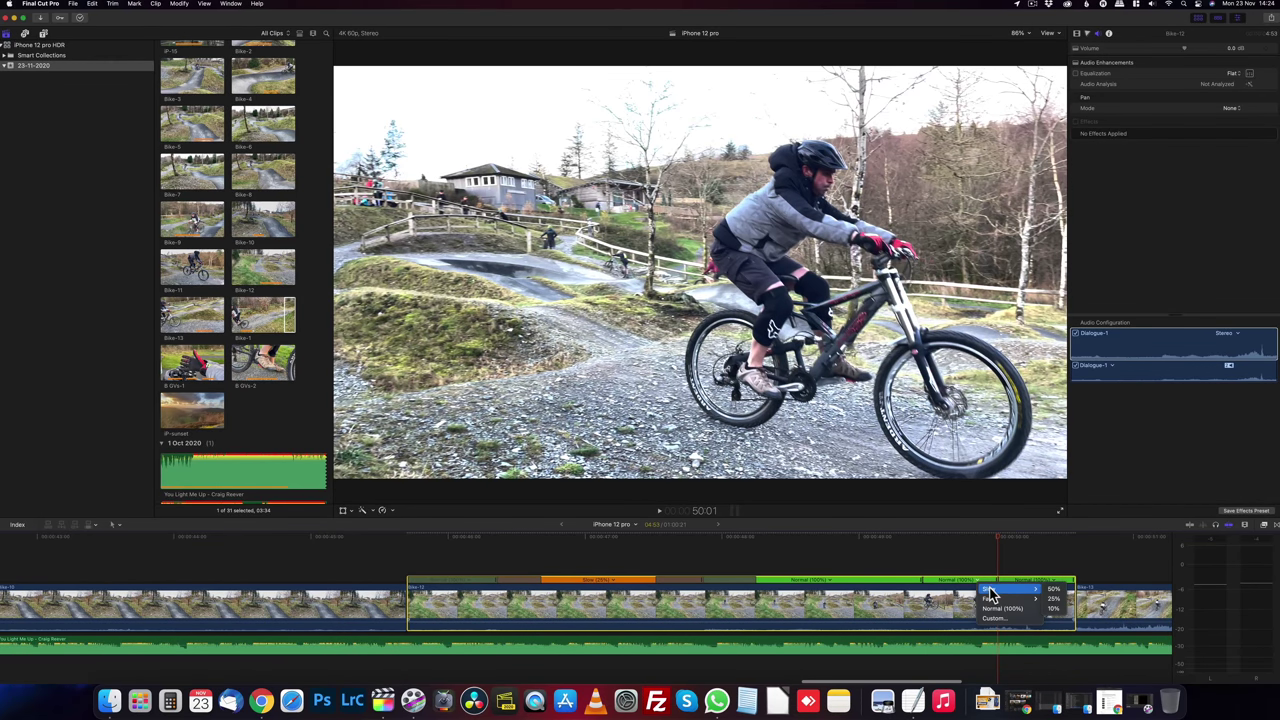
pyautogui.click(1052, 593)
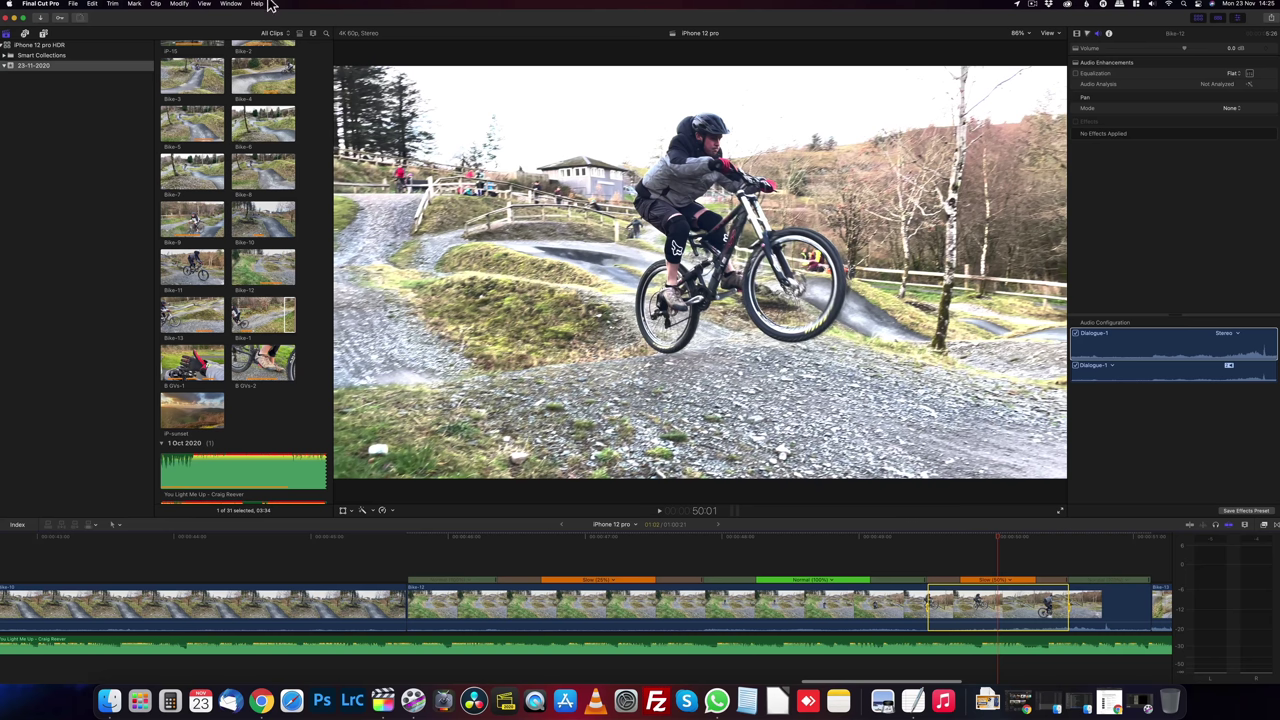
# Step: Render the entire timeline and check its progress in Background Tasks
pyautogui.click(179, 4)
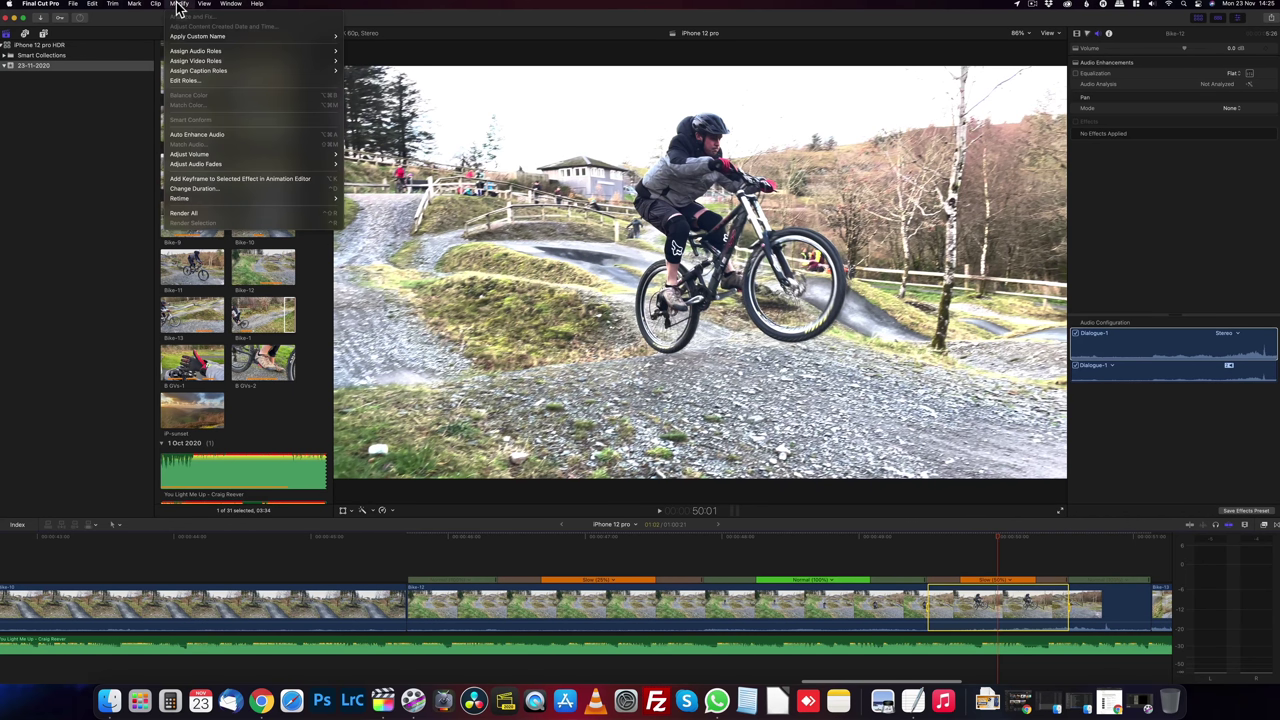
pyautogui.click(213, 213)
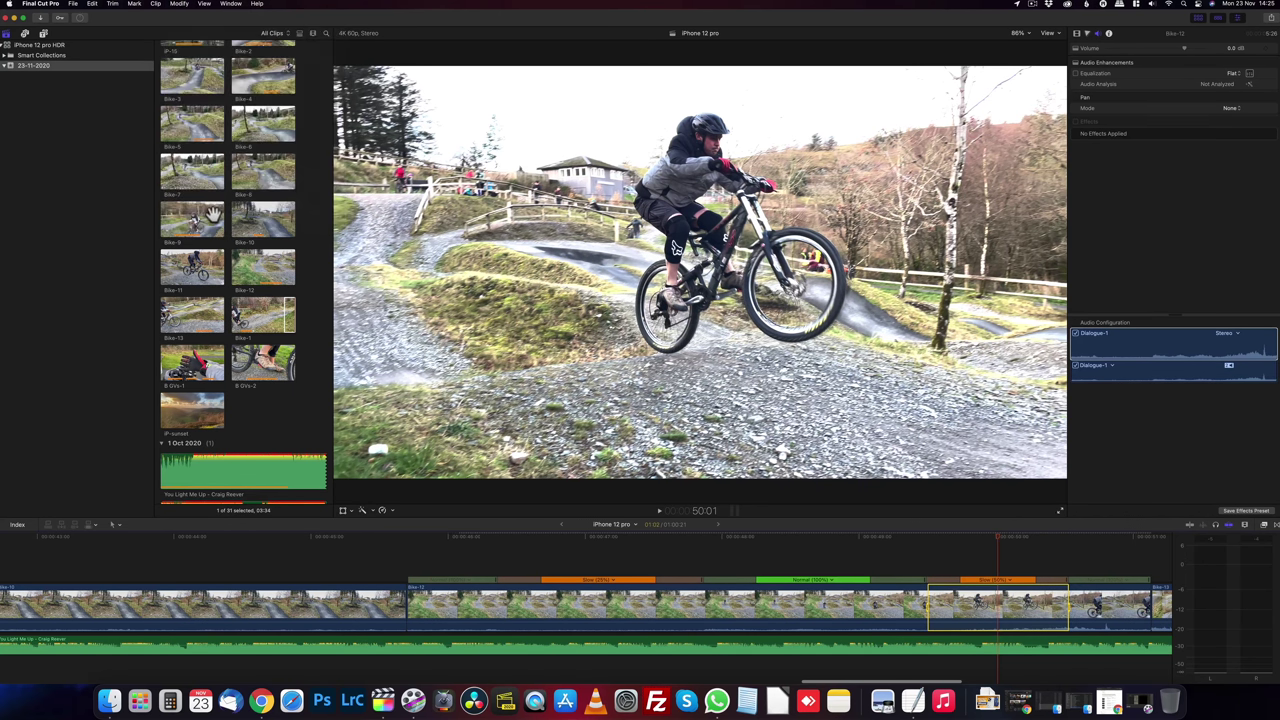
pyautogui.press('super+9')
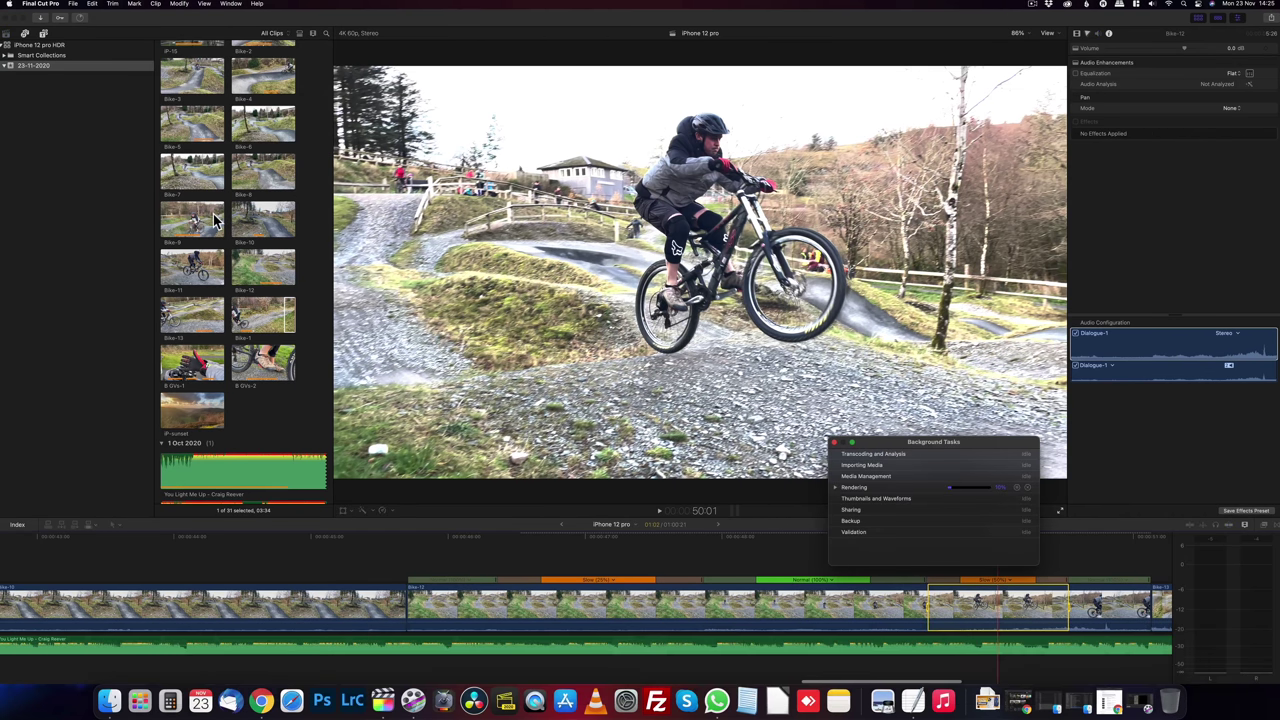
pyautogui.press('super+9')
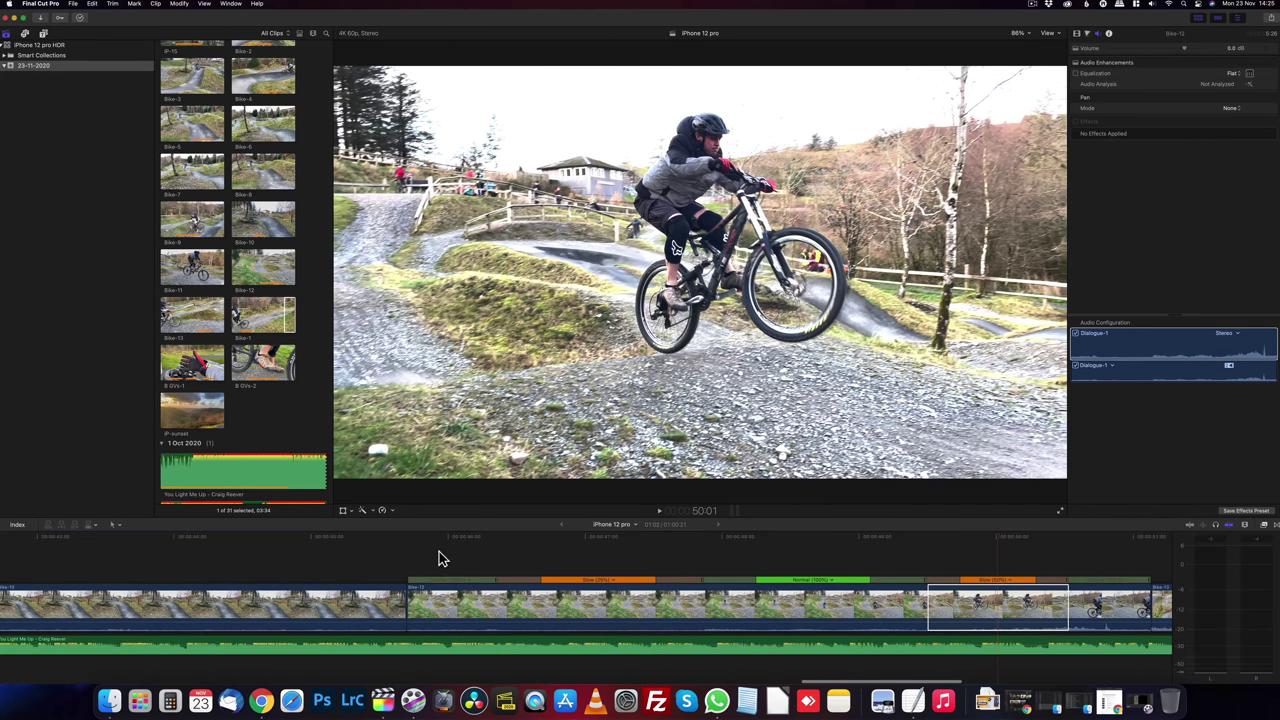
# Step: Play the edit through until past the end of the last video clip
pyautogui.scroll(-3, 441, 558)
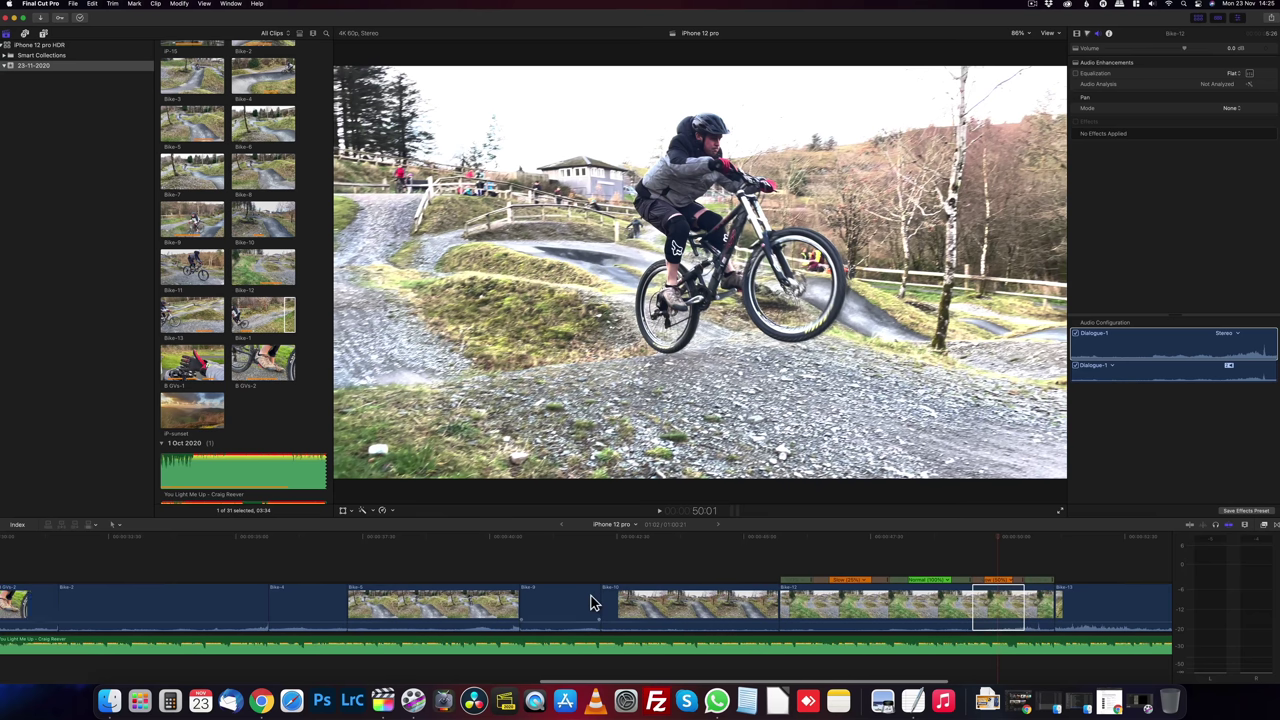
pyautogui.hscroll(5, 680, 566)
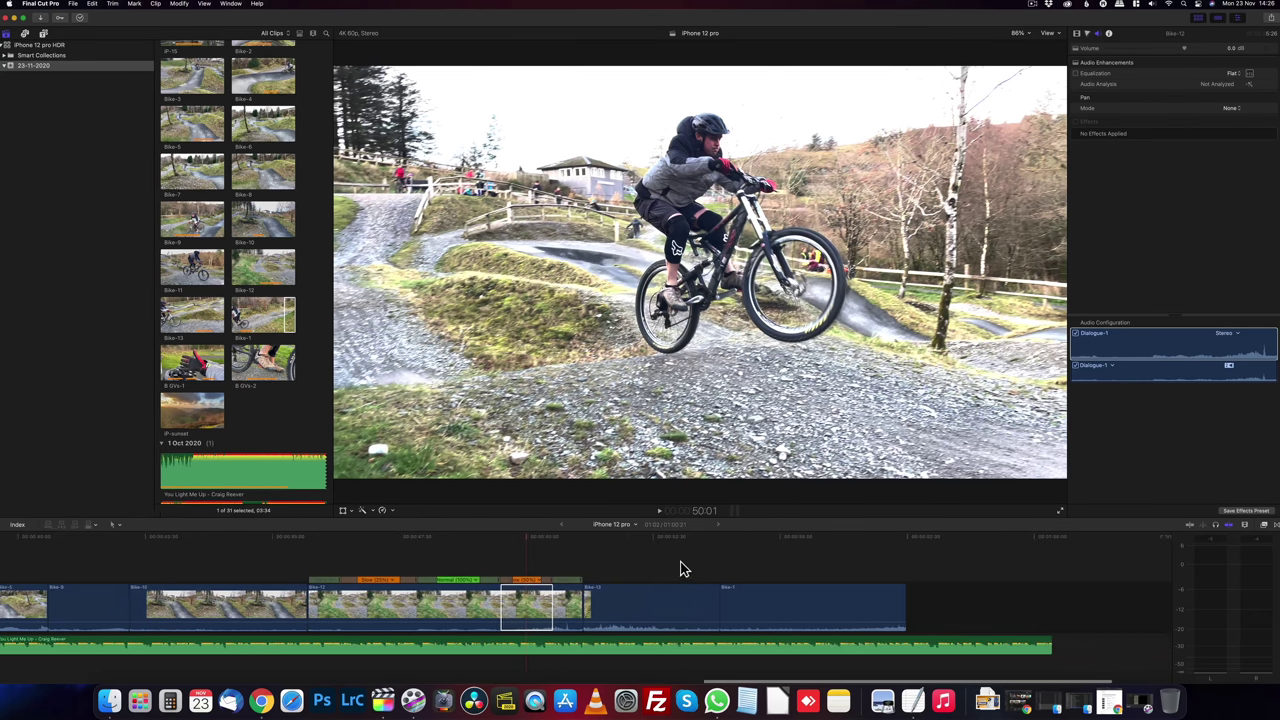
pyautogui.click(298, 541)
pyautogui.press('space')
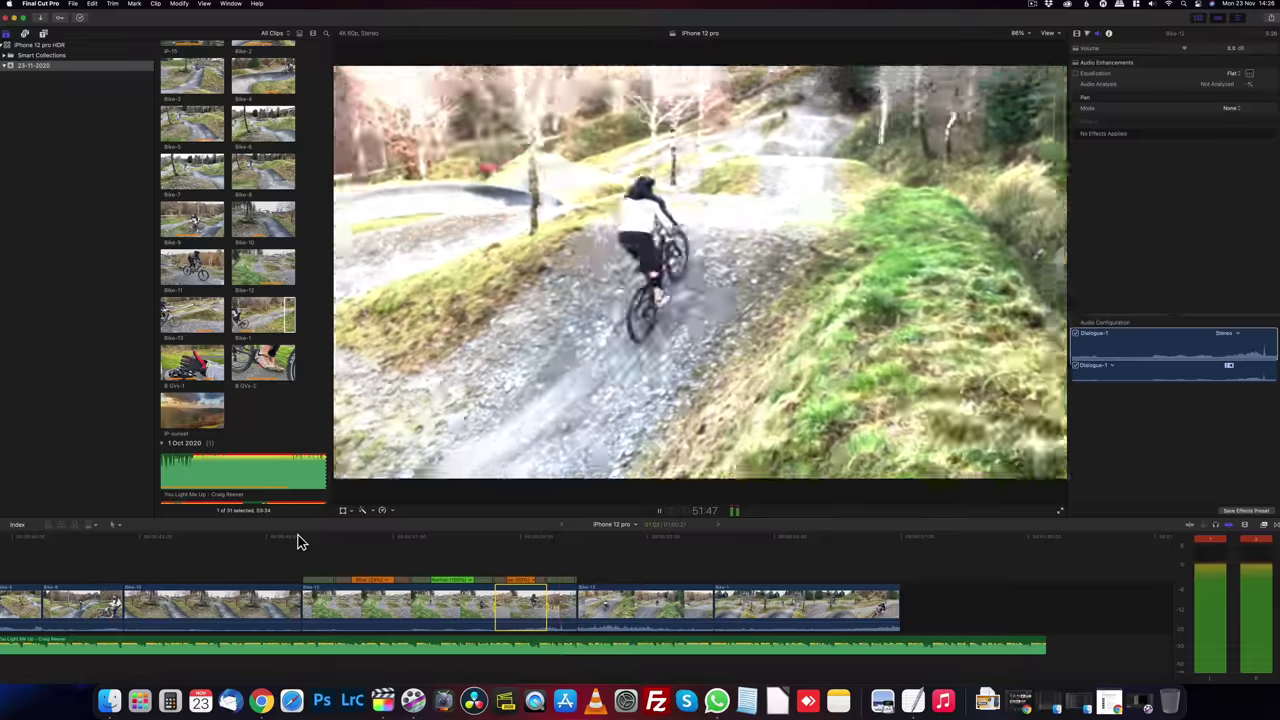
pyautogui.press('space')
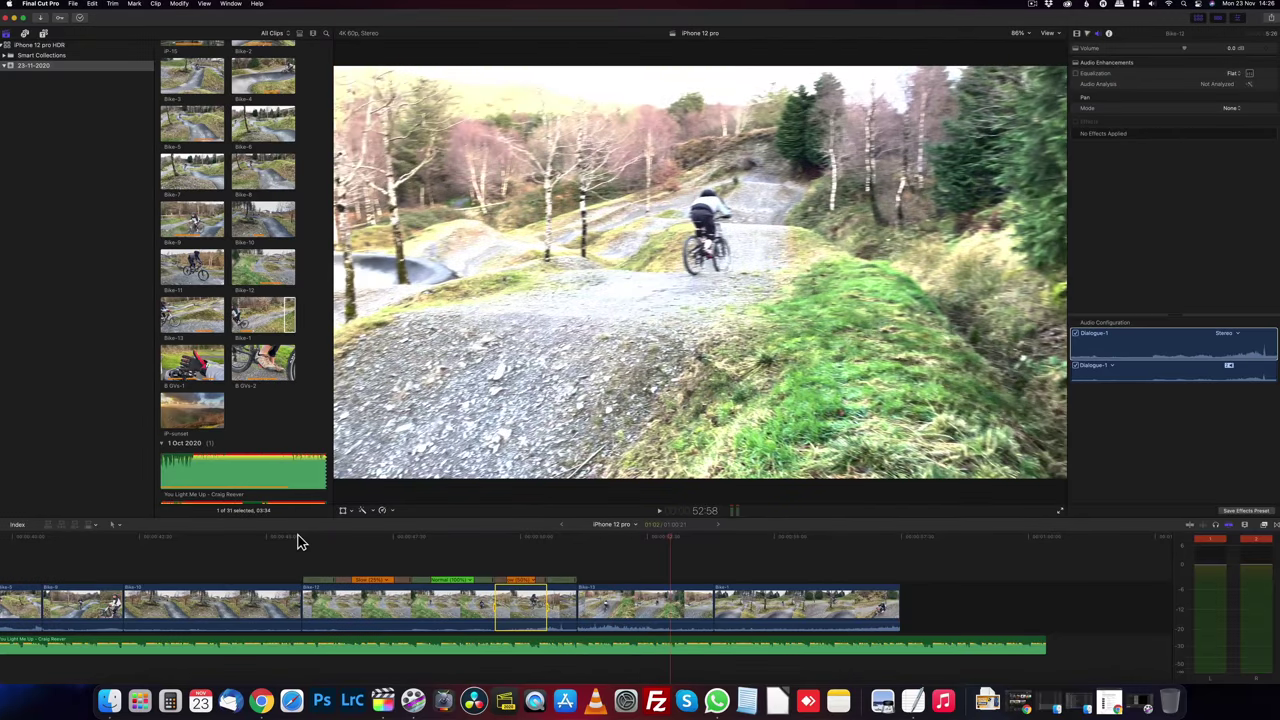
pyautogui.press('space')
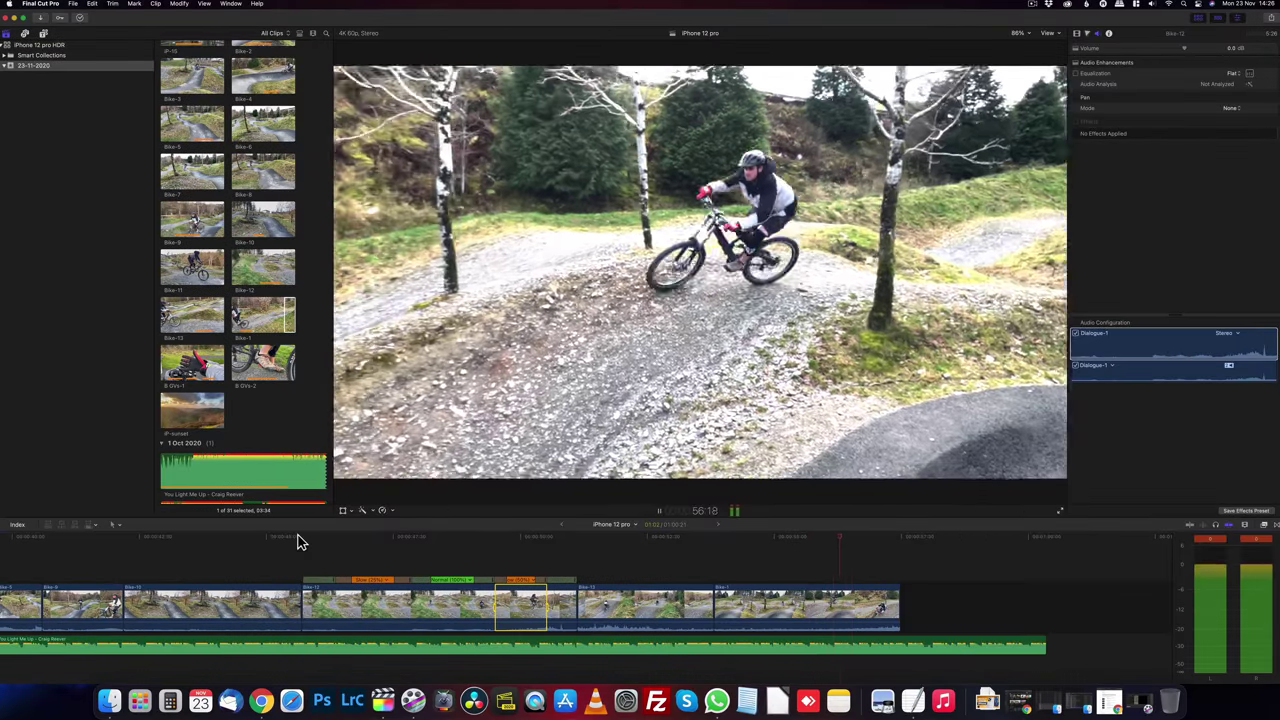
pyautogui.press('space')
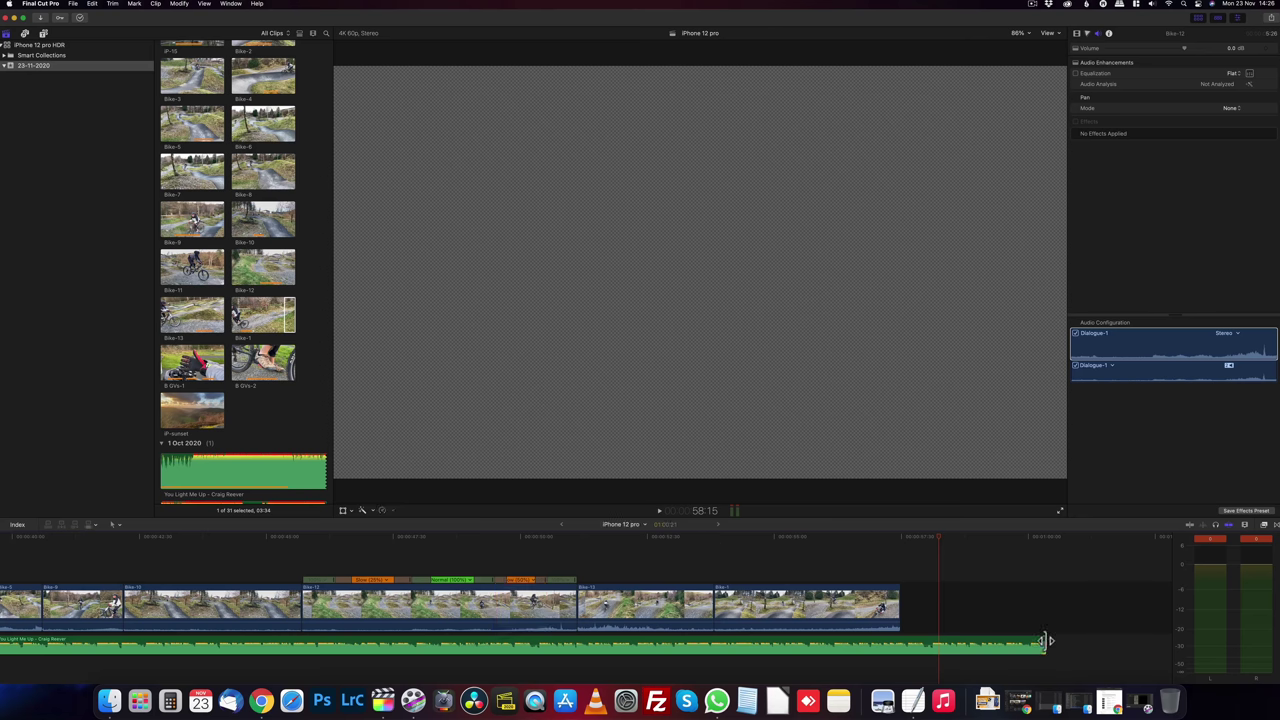
# Step: Trim the music to end at 57:29 with a fade-out, and add a Cross Dissolve to the last clip
pyautogui.moveTo(1044, 641); pyautogui.dragTo(898, 644)
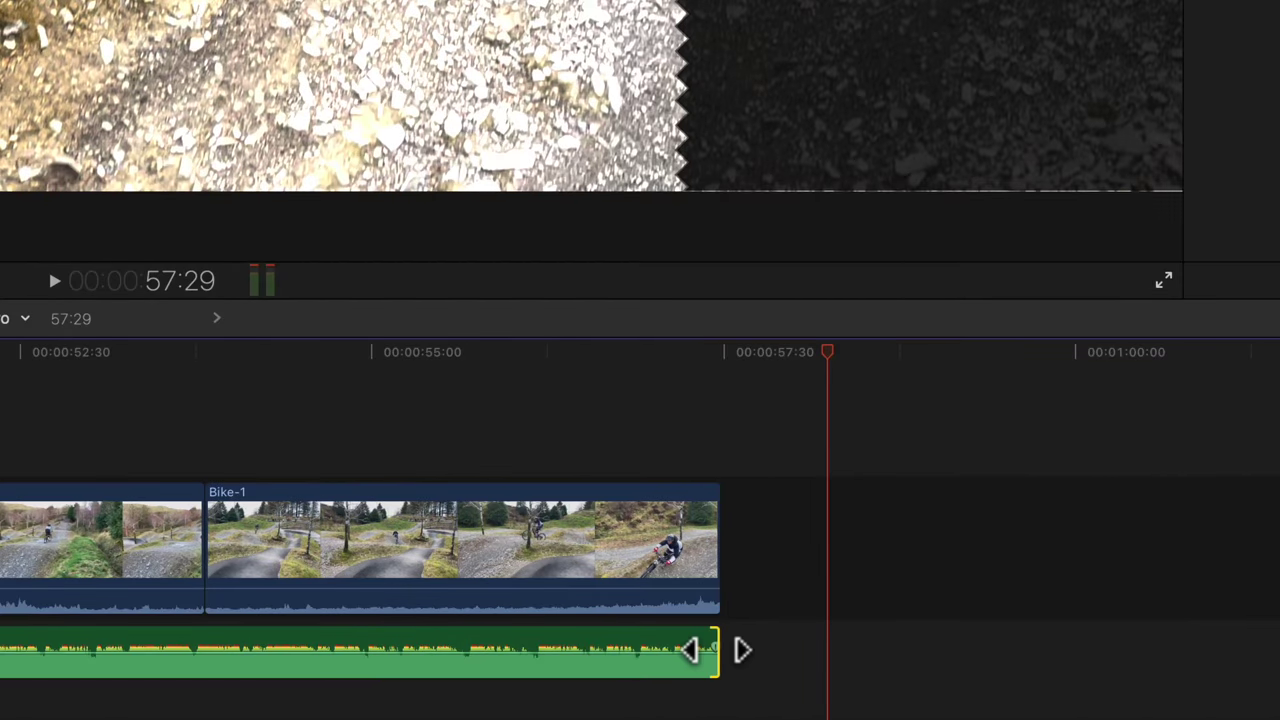
pyautogui.moveTo(716, 650); pyautogui.dragTo(533, 650)
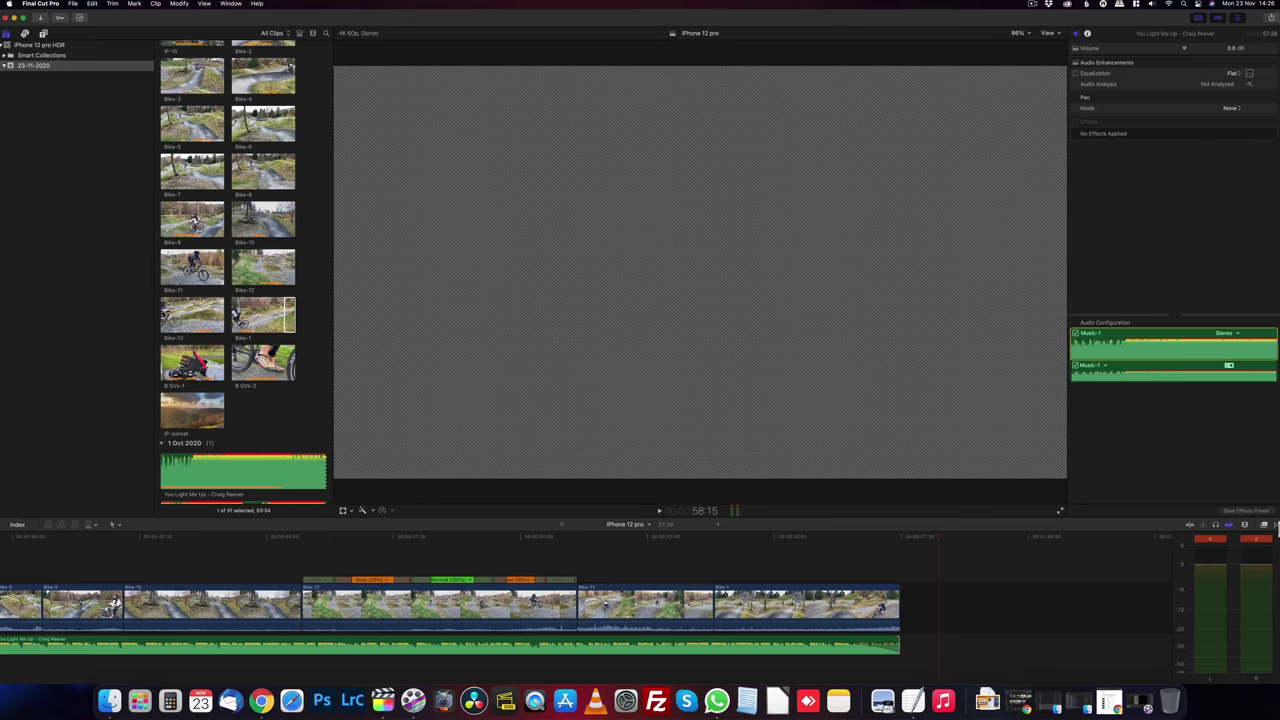
pyautogui.click(1266, 525)
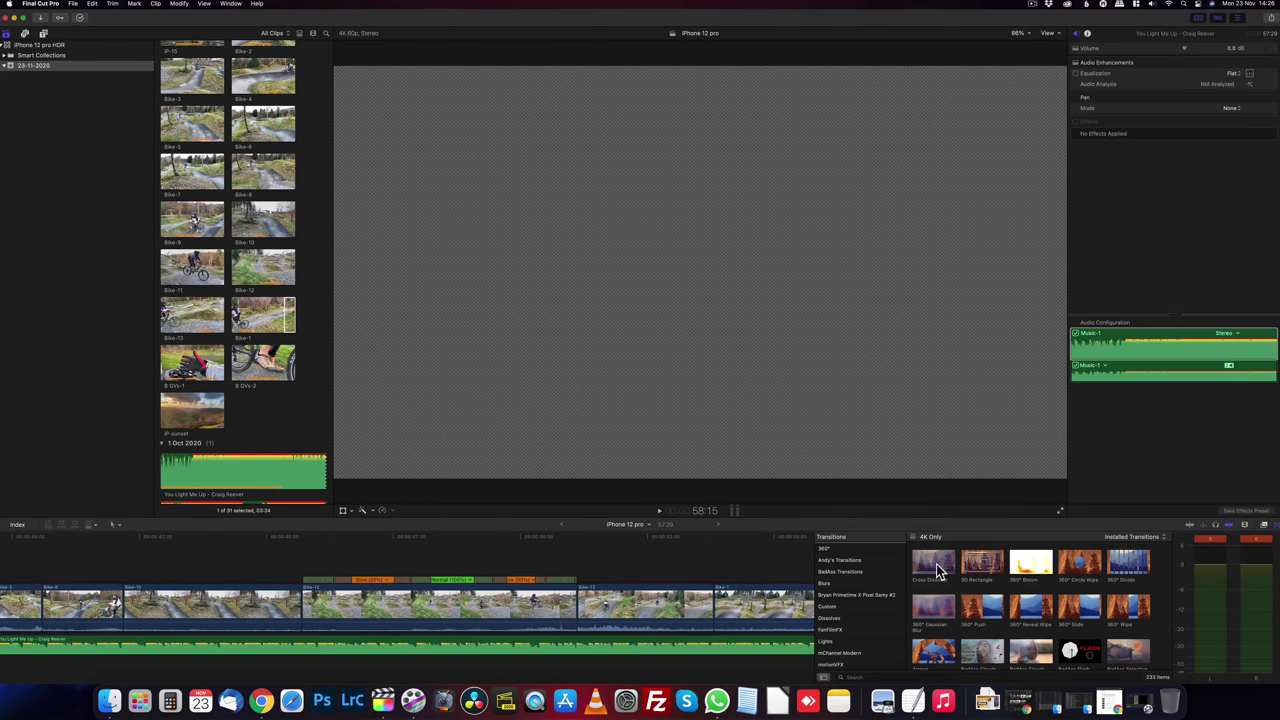
pyautogui.press('super+minus')
pyautogui.press('super+minus')
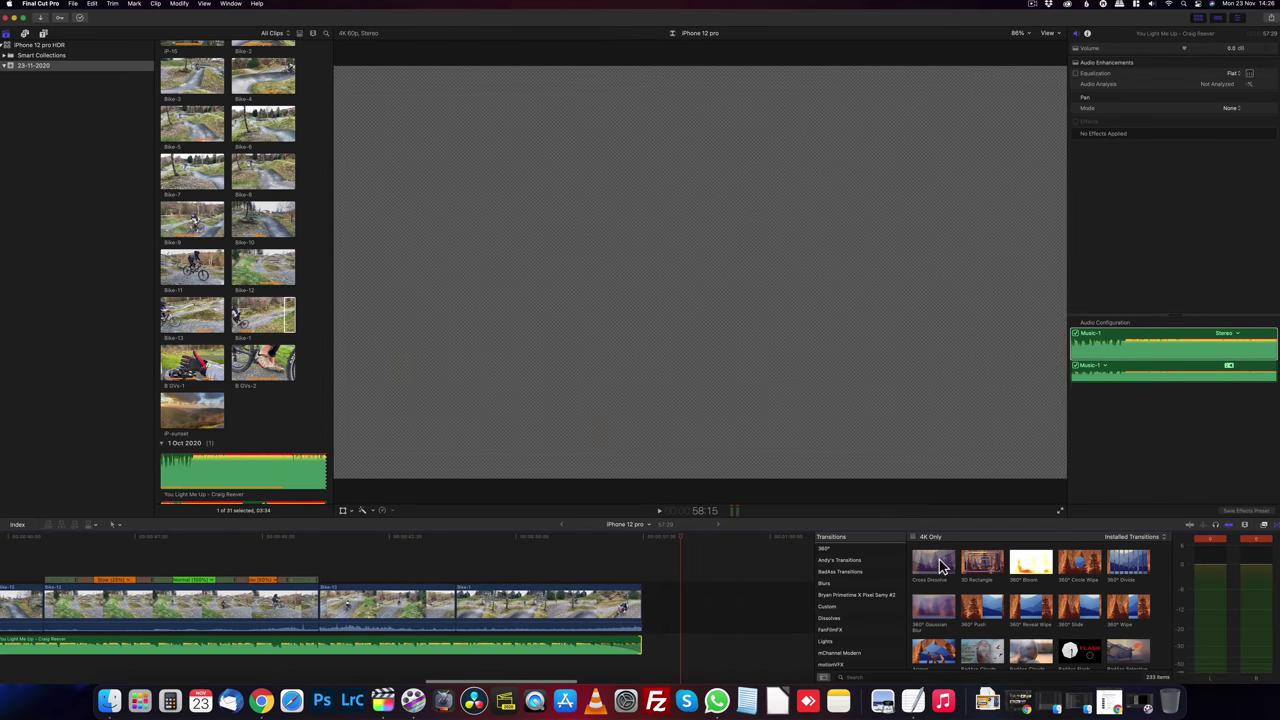
pyautogui.moveTo(940, 566); pyautogui.dragTo(570, 600)
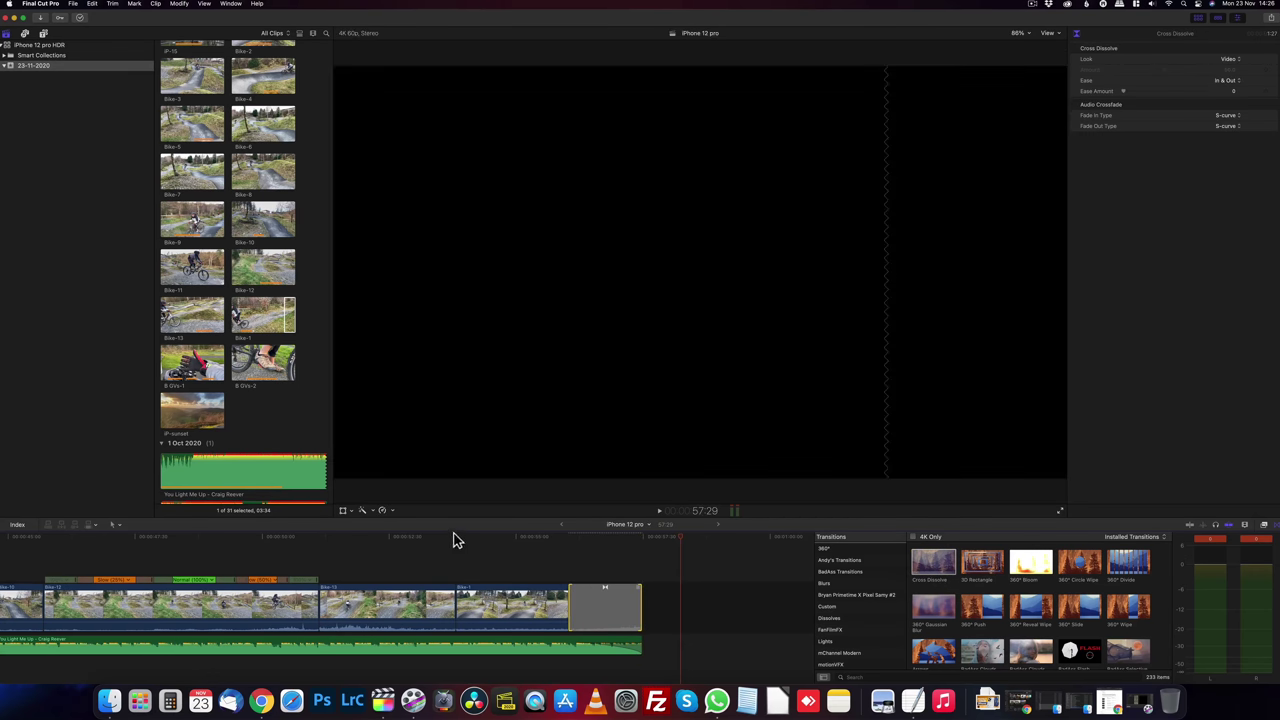
# Step: Play the ending to check the dissolve and extend the music slightly past the video
pyautogui.click(455, 537)
pyautogui.press('l')
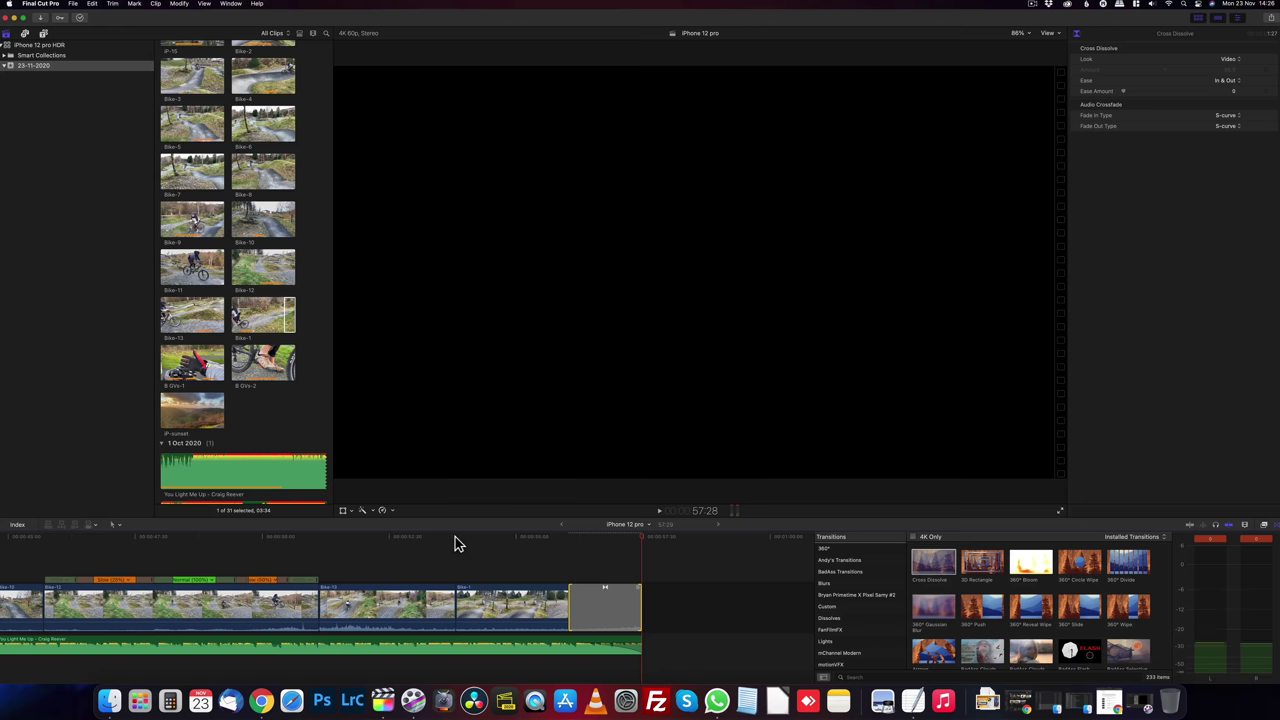
pyautogui.moveTo(641, 645); pyautogui.dragTo(598, 645)
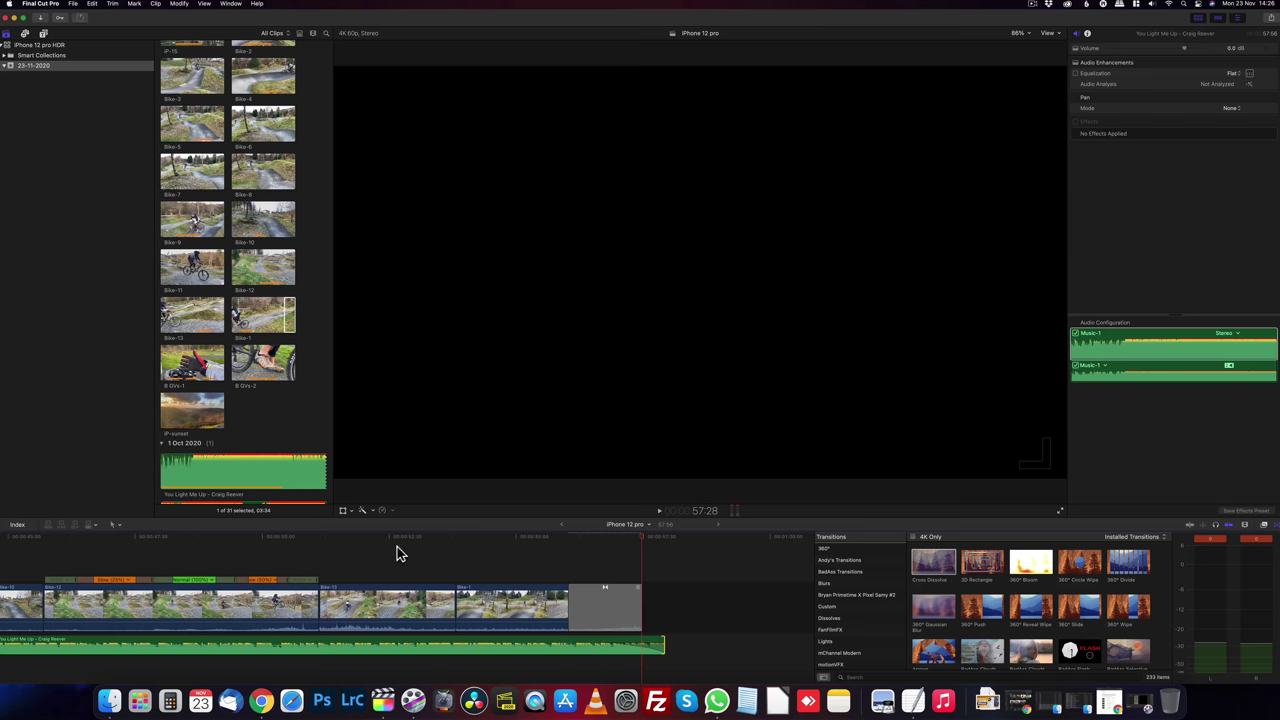
pyautogui.scroll(3, 397, 546)
# Step: Close the Transitions browser, show the mTitle Simple Pack vol. 3 titles and preview one
pyautogui.hscroll(-10, 397, 546)
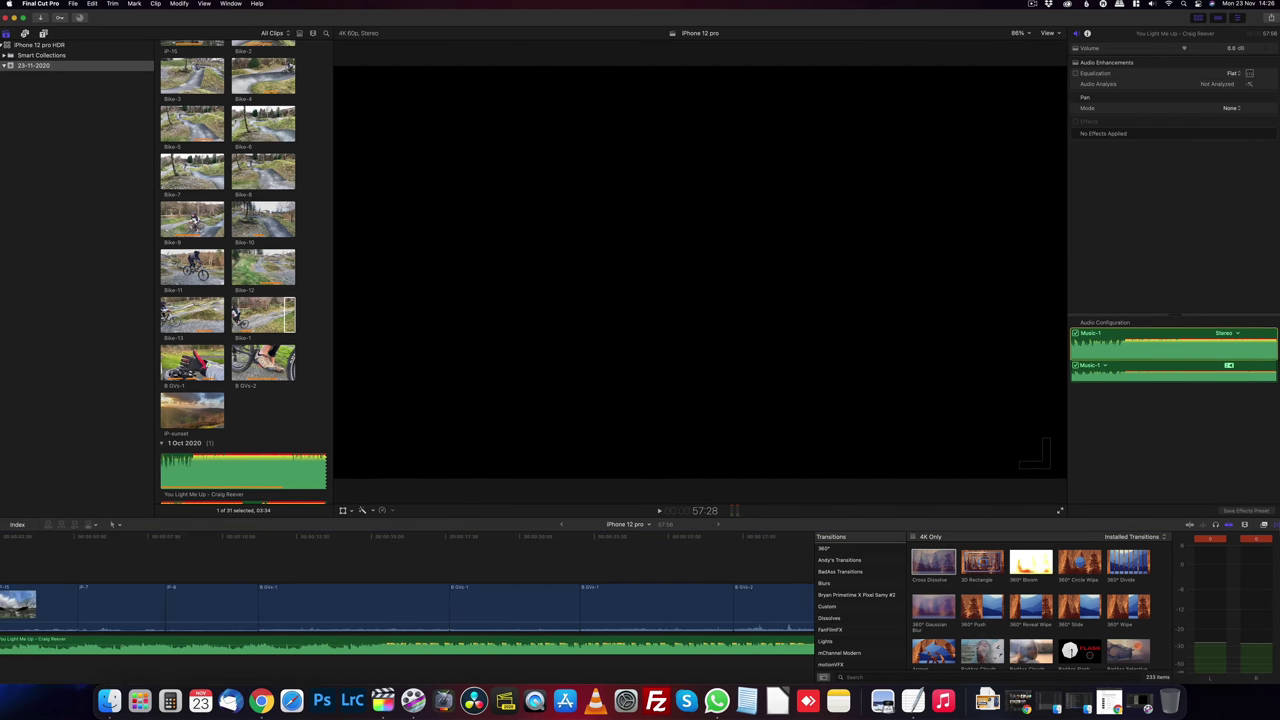
pyautogui.click(1275, 524)
pyautogui.hscroll(-5, 326, 558)
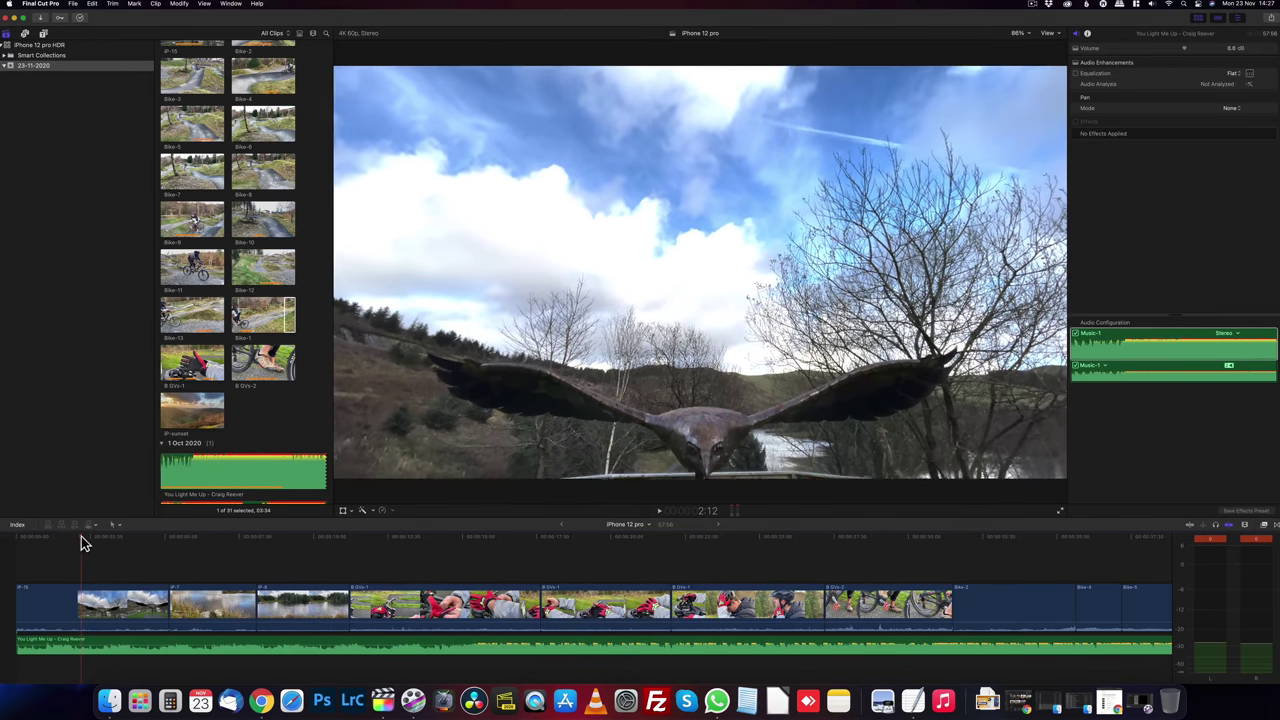
pyautogui.scroll(10, 228, 270)
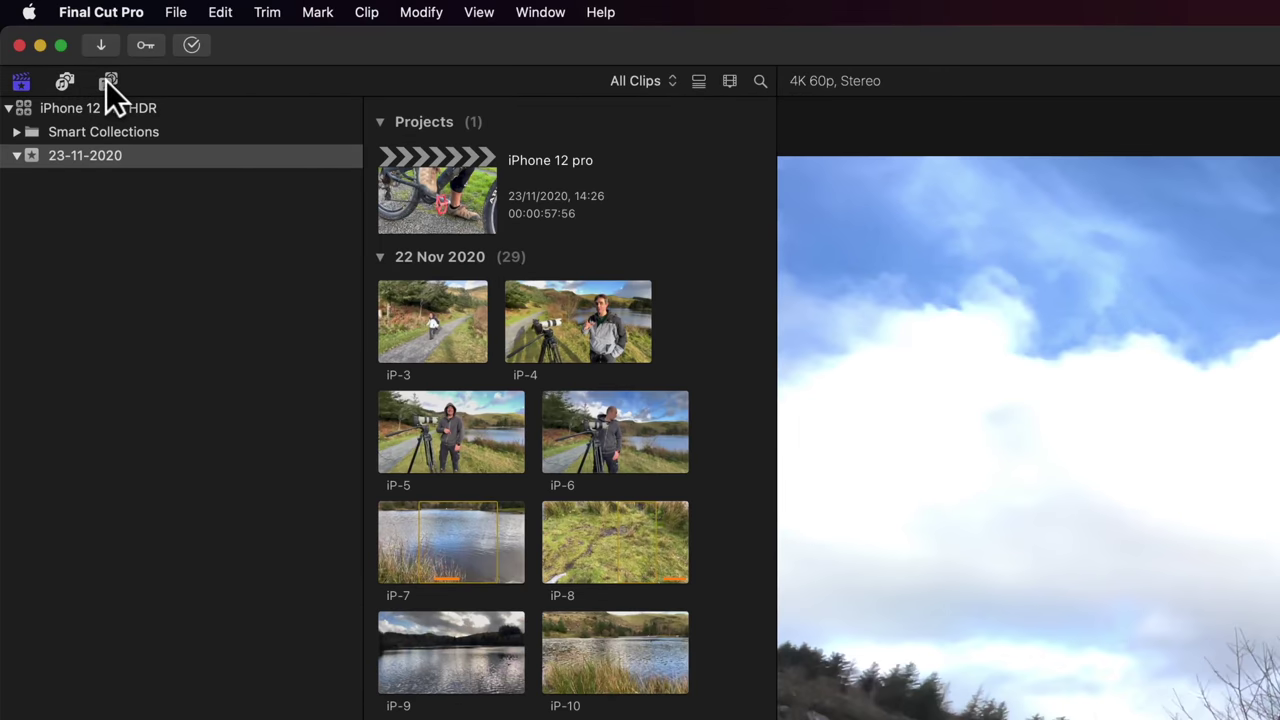
pyautogui.click(107, 81)
pyautogui.scroll(5, 294, 454)
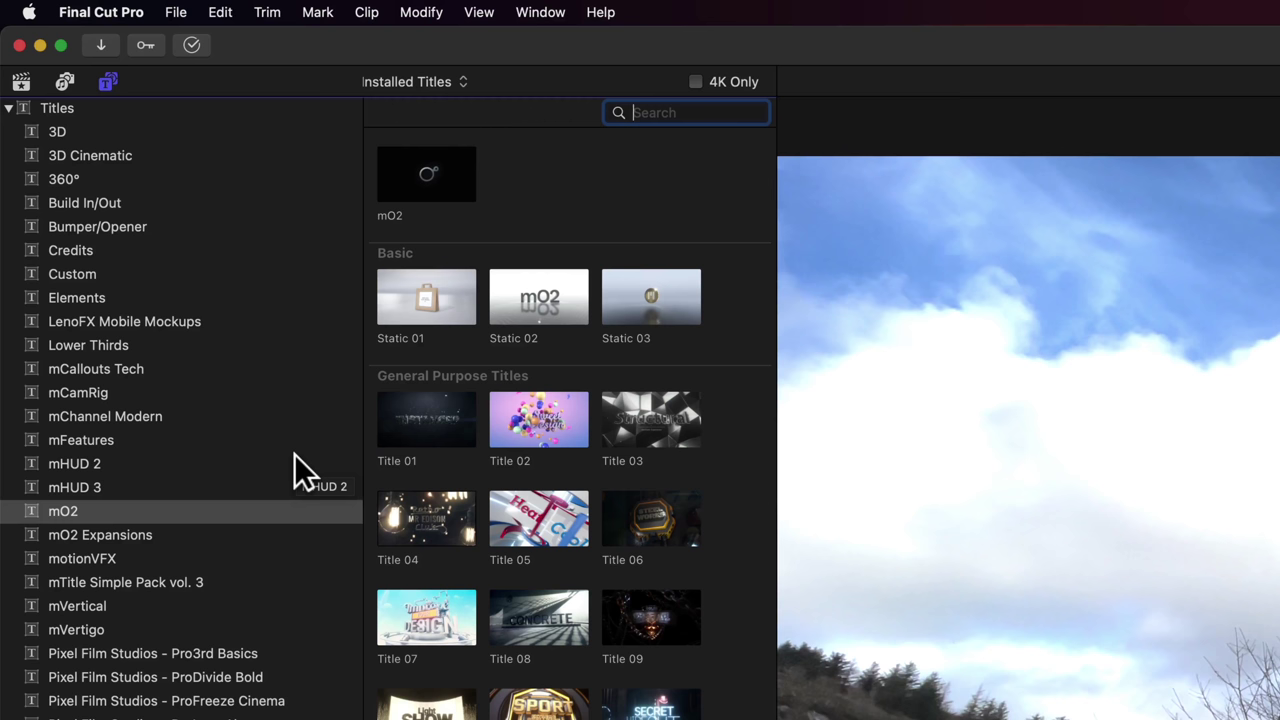
pyautogui.click(93, 580)
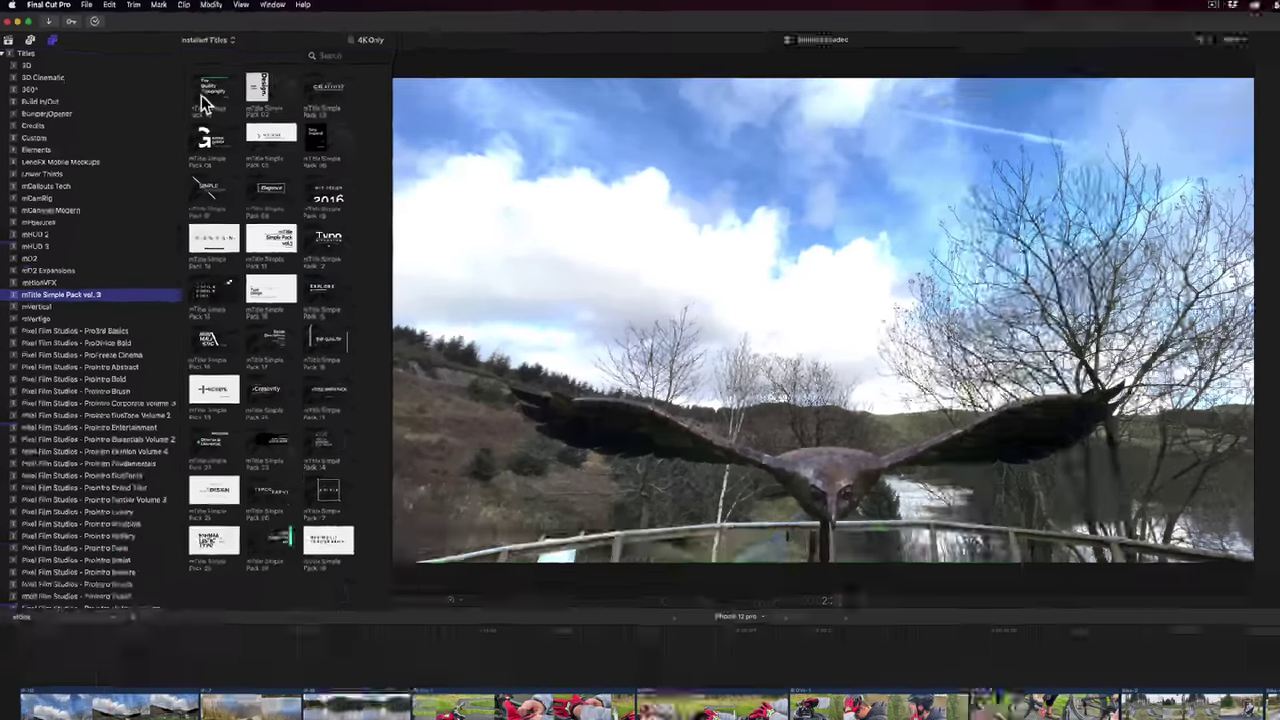
pyautogui.click(405, 210)
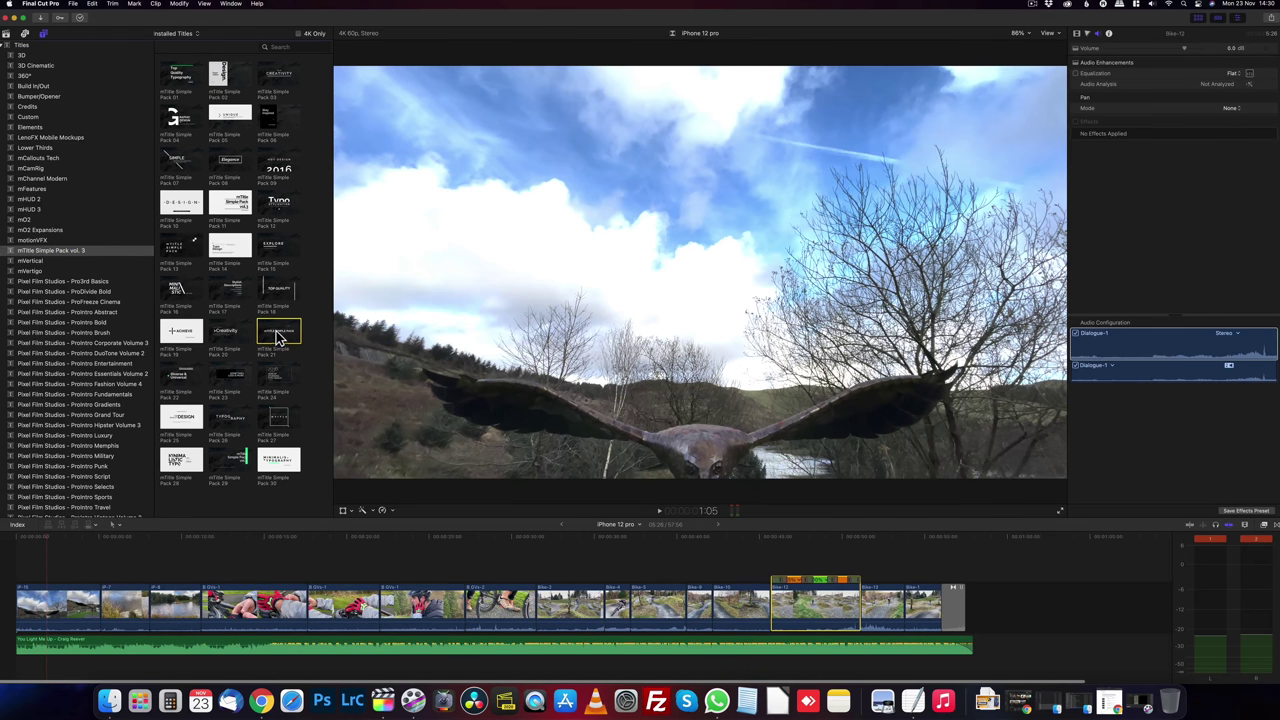
# Step: Place mTitle Simple Pack 21 at the timeline start and set its title to 'Nant yr Arian'
pyautogui.moveTo(278, 337); pyautogui.dragTo(20, 578)
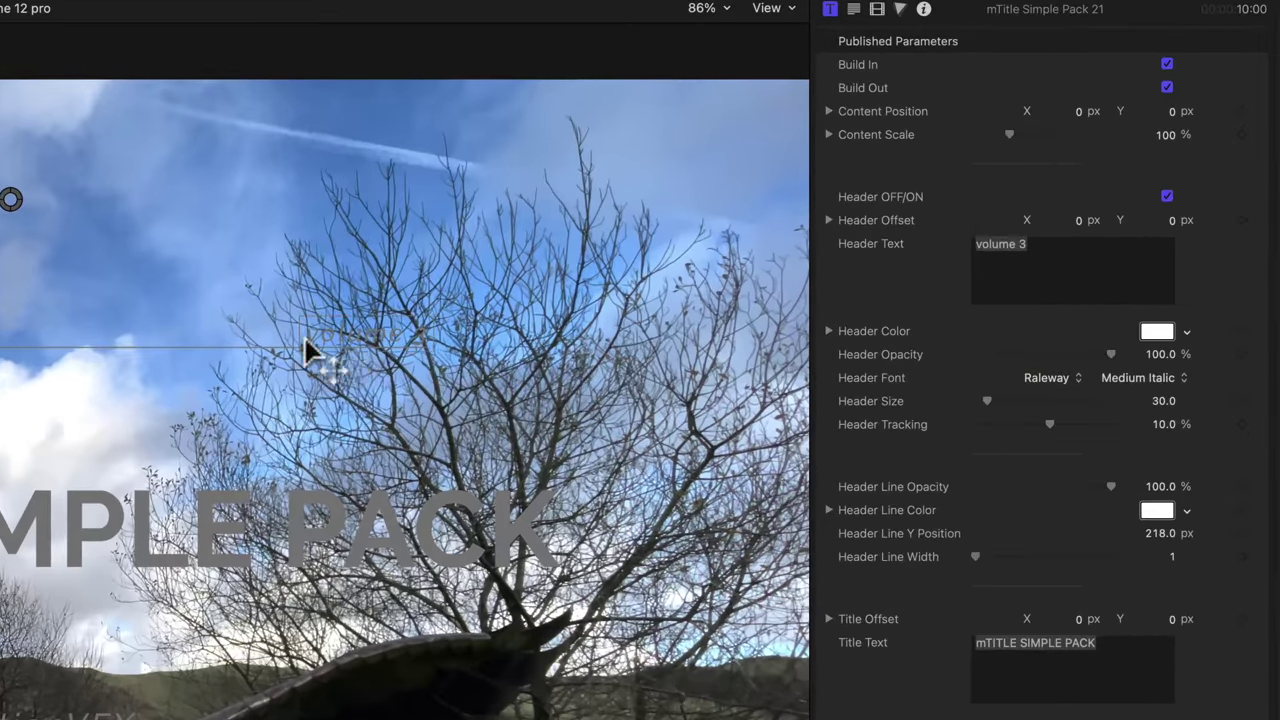
pyautogui.click(1118, 655)
pyautogui.click(1110, 648)
pyautogui.moveTo(1110, 648); pyautogui.dragTo(810, 657)
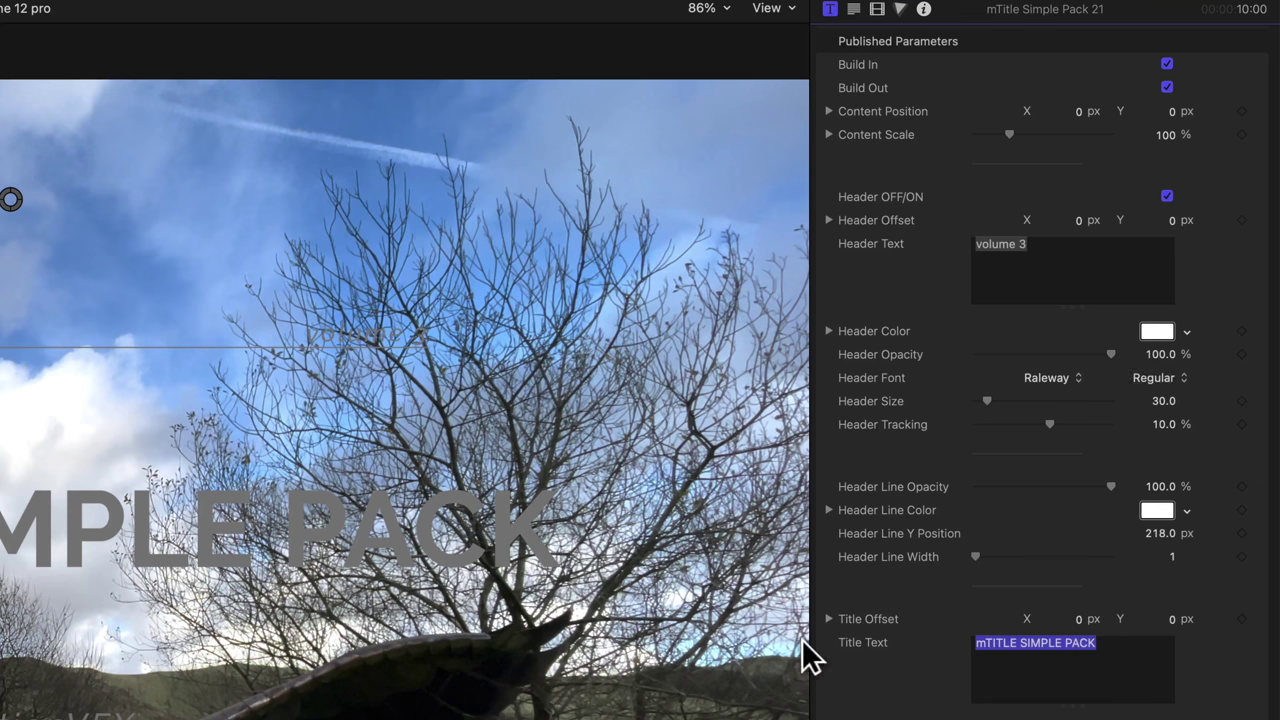
pyautogui.write('Nant y')
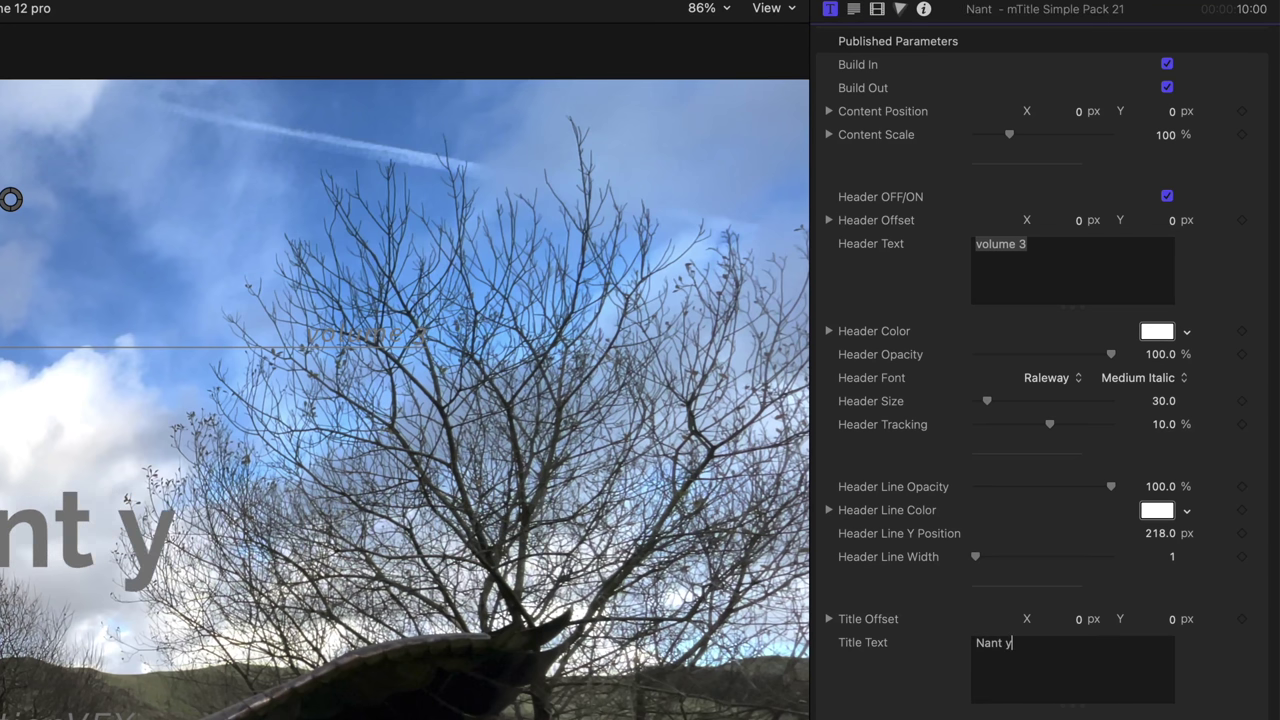
pyautogui.write('rA')
pyautogui.press('BackSpace')
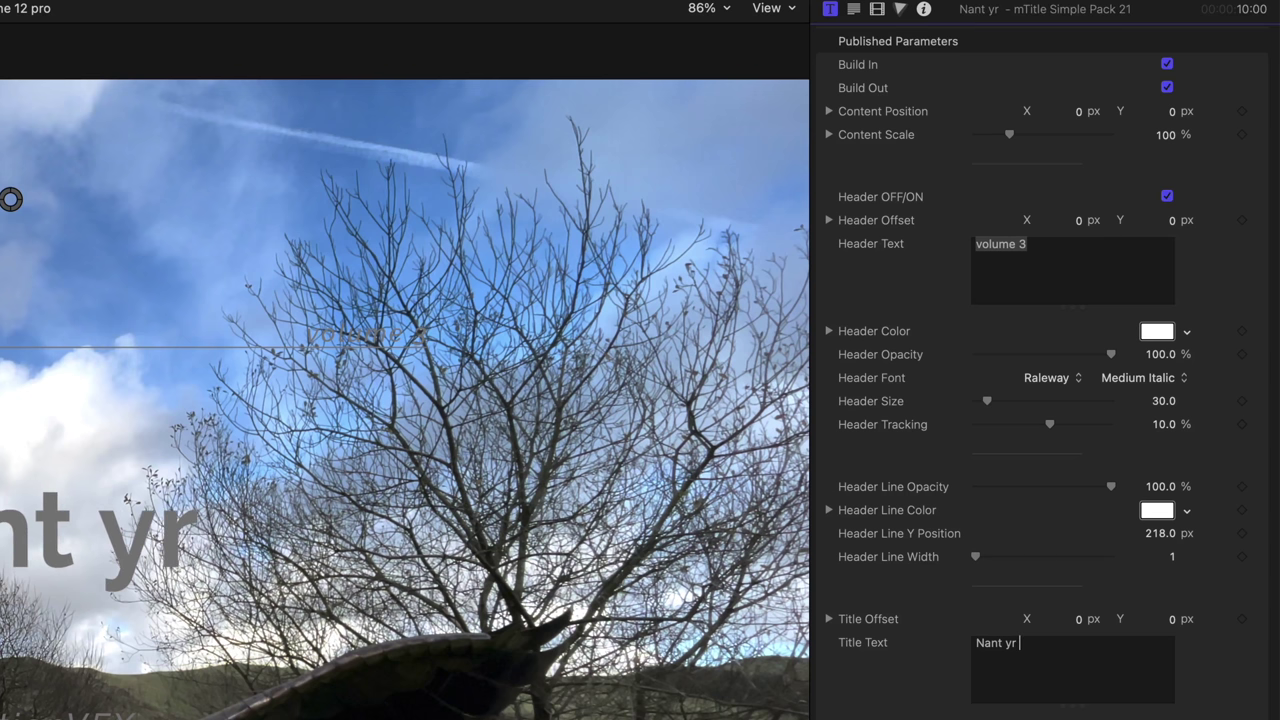
pyautogui.write('Arian')
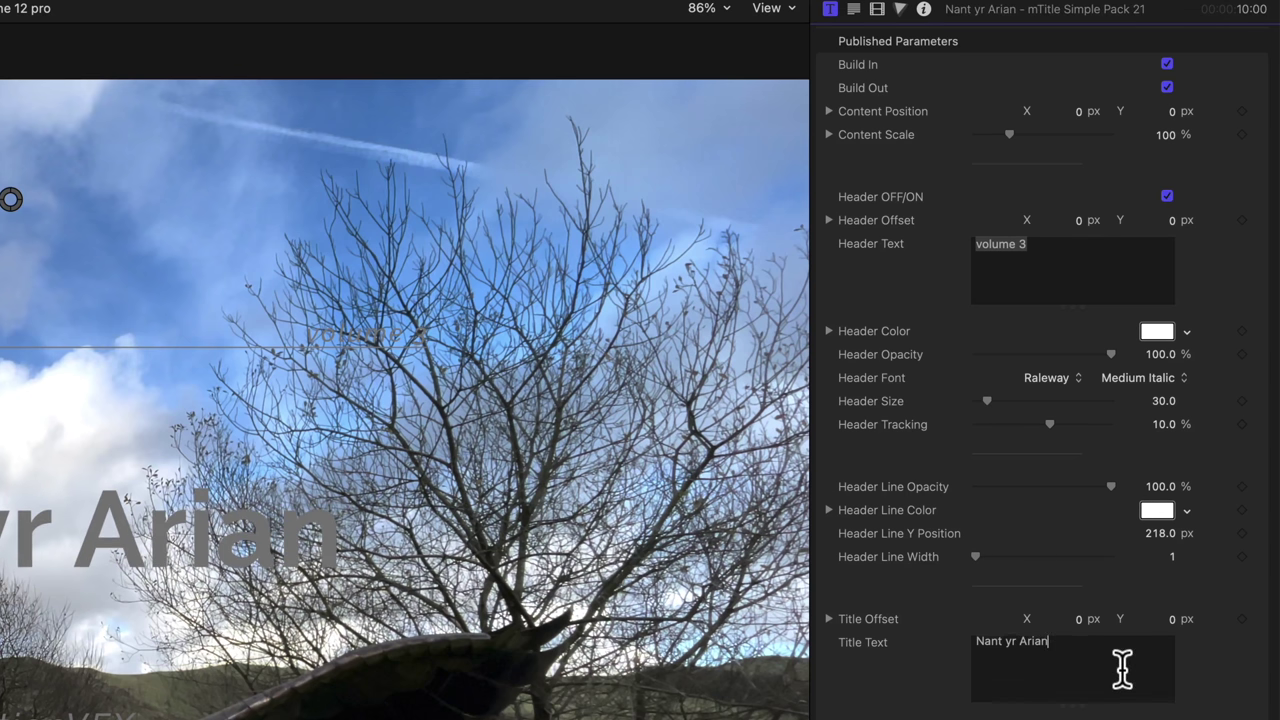
# Step: Set the subtitle to 'Filmed with iPhone 12 PRO' and the header to 'Dolby HDR'
pyautogui.scroll(-5, 1229, 700)
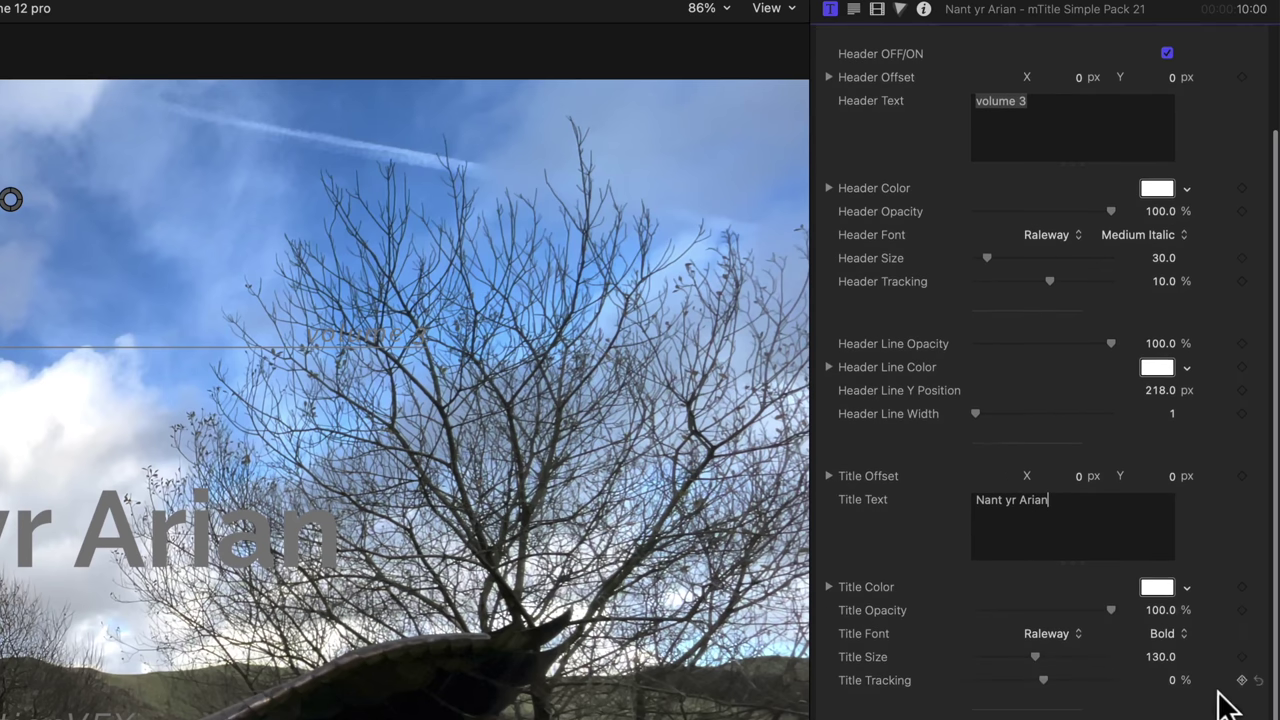
pyautogui.scroll(-12, 1045, 400)
pyautogui.click(988, 562)
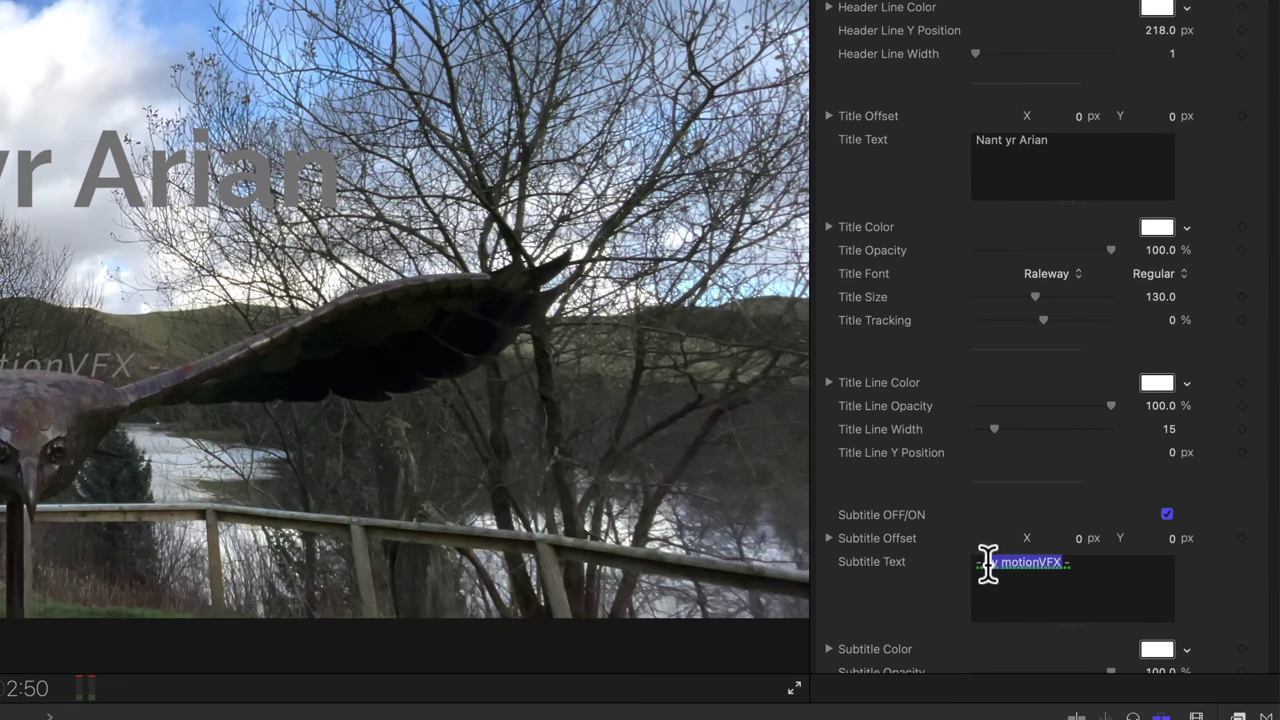
pyautogui.write('Filmed ww')
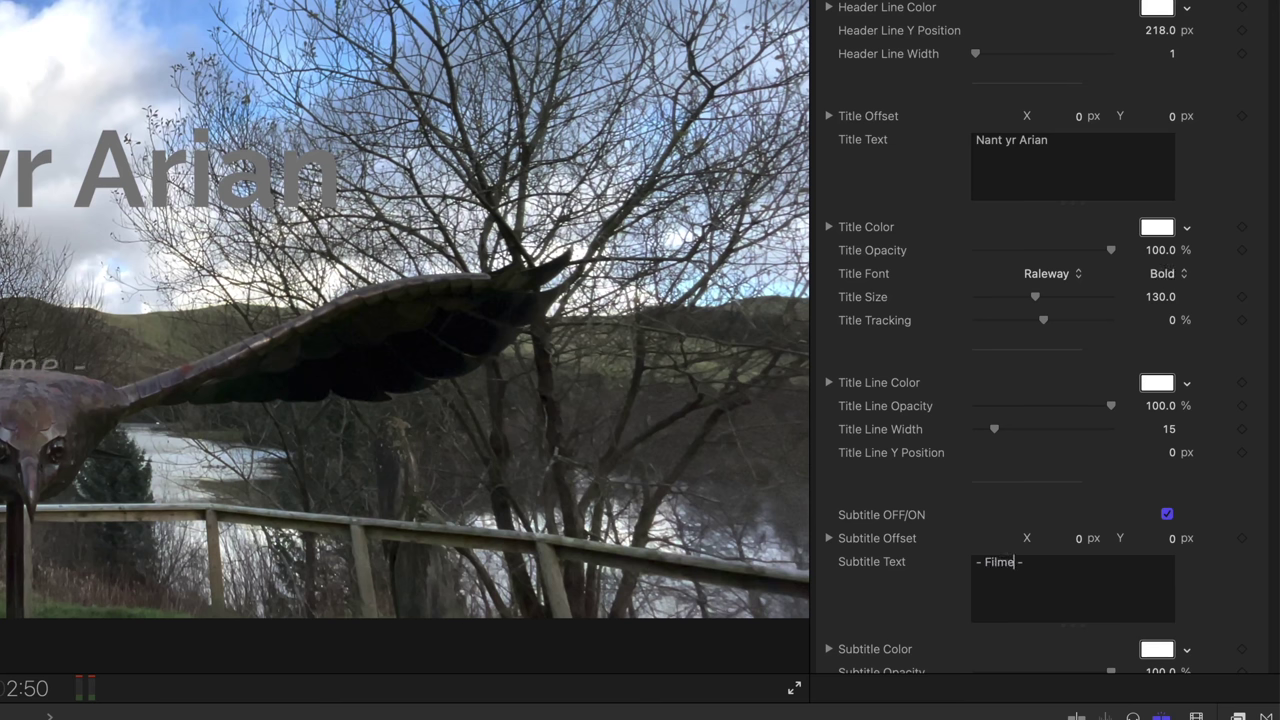
pyautogui.press('BackSpace')
pyautogui.write('ith iPhone 12 PRO')
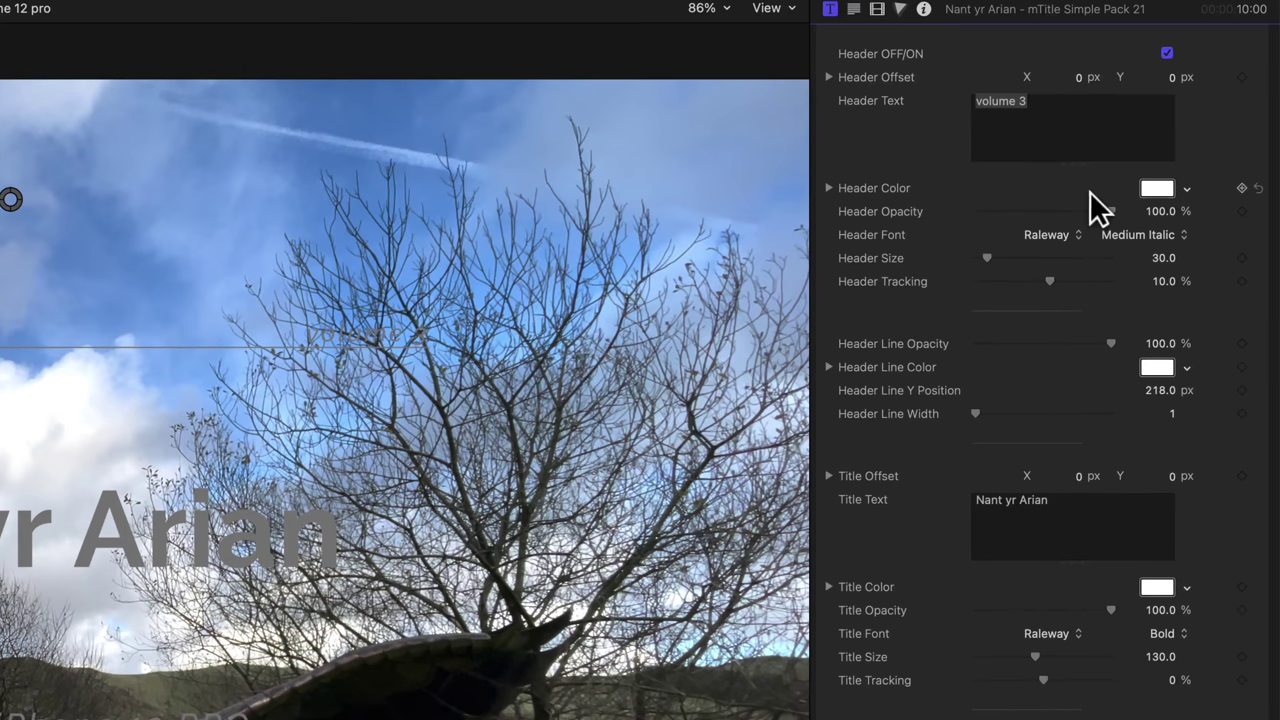
pyautogui.tripleClick(1051, 140)
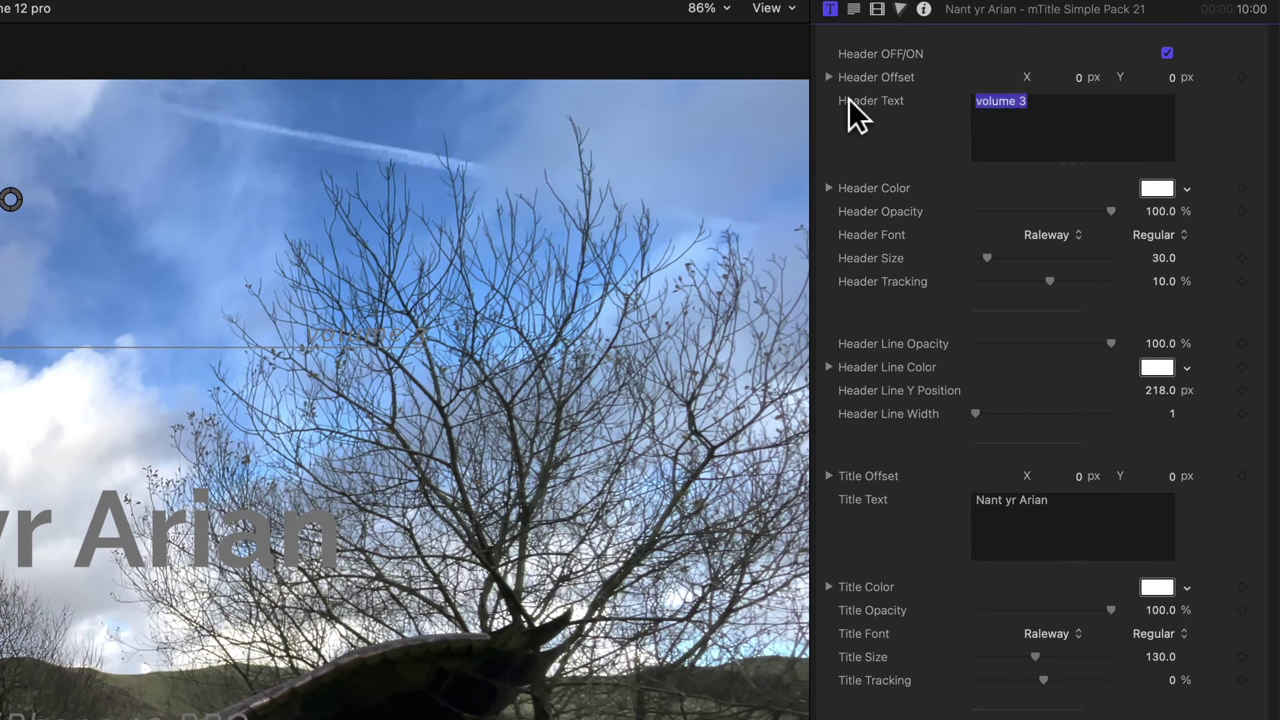
pyautogui.write('Dolby H')
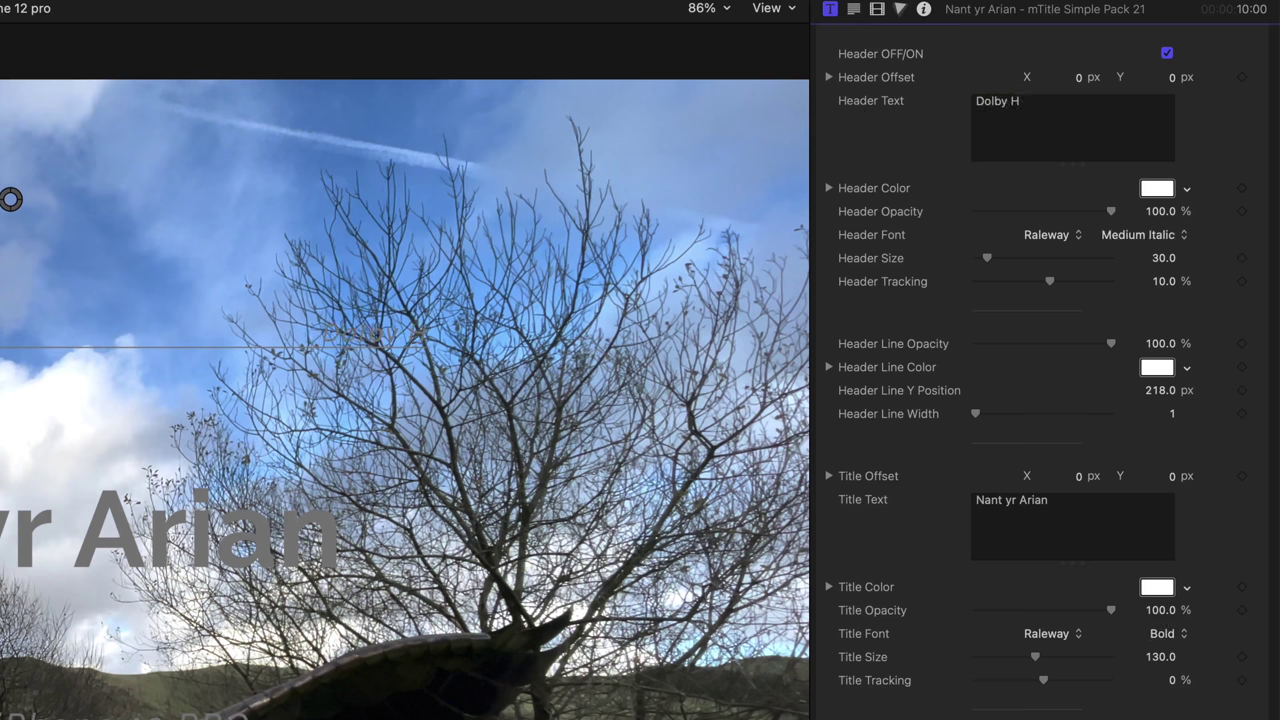
pyautogui.write('DR')
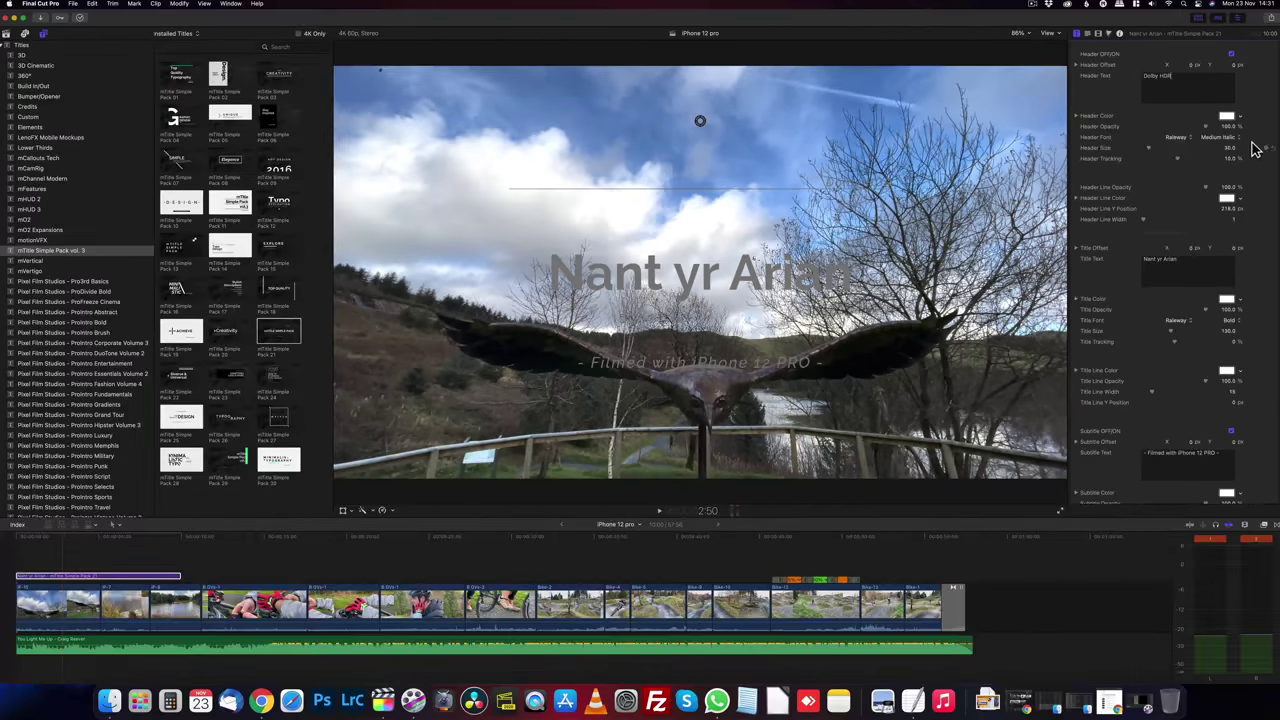
# Step: Play the opening title, then drag its clip's end left to shorten it
pyautogui.scroll(3, 1255, 148)
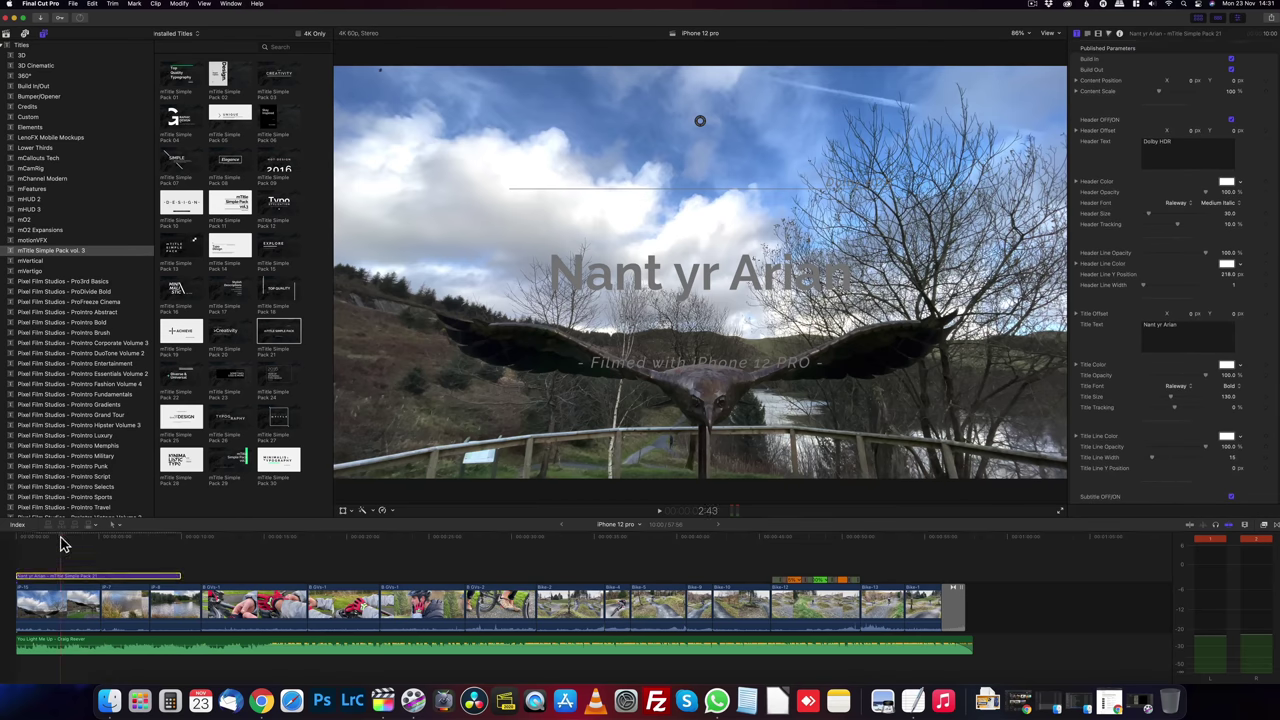
pyautogui.press('space')
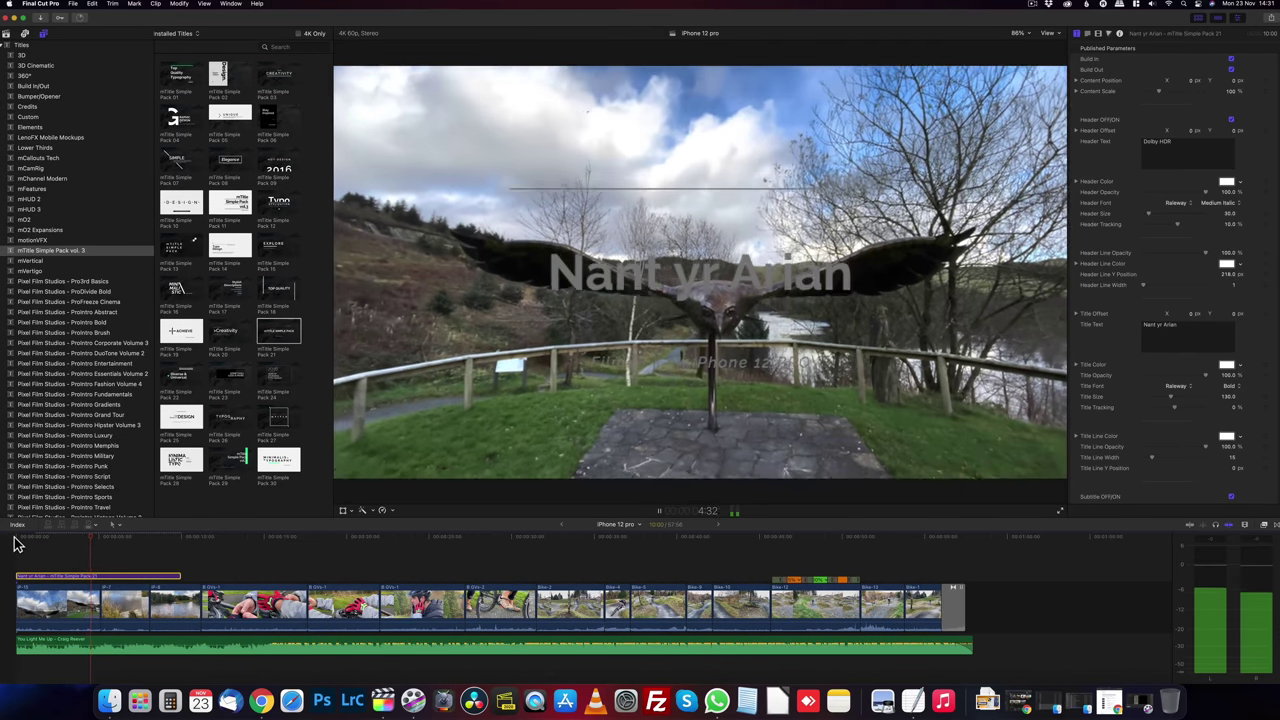
pyautogui.press('space')
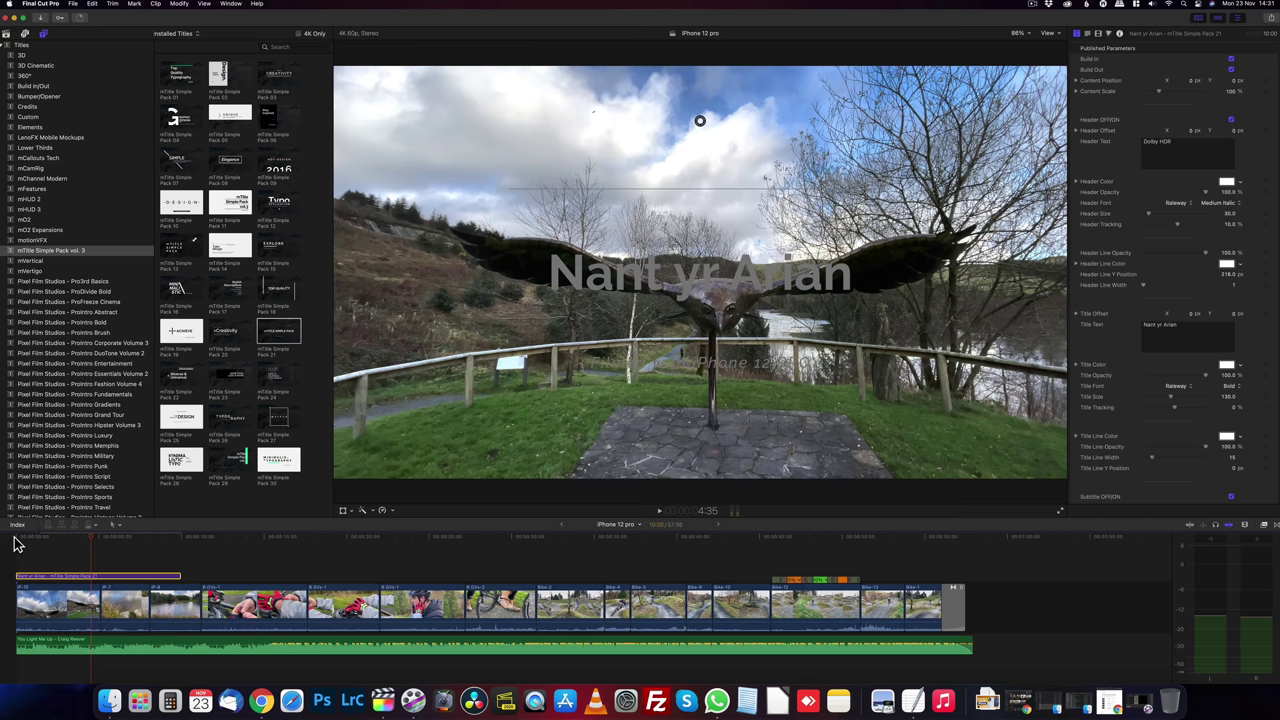
pyautogui.press('Down')
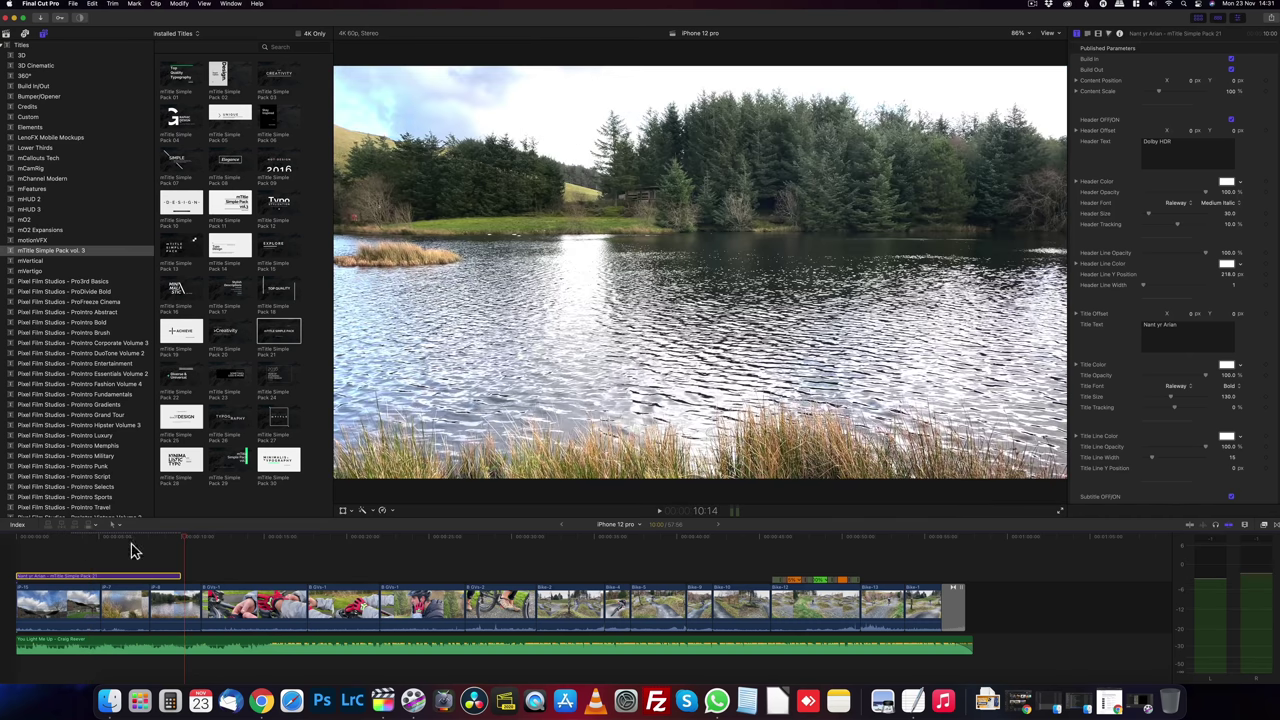
pyautogui.moveTo(181, 576); pyautogui.dragTo(150, 583)
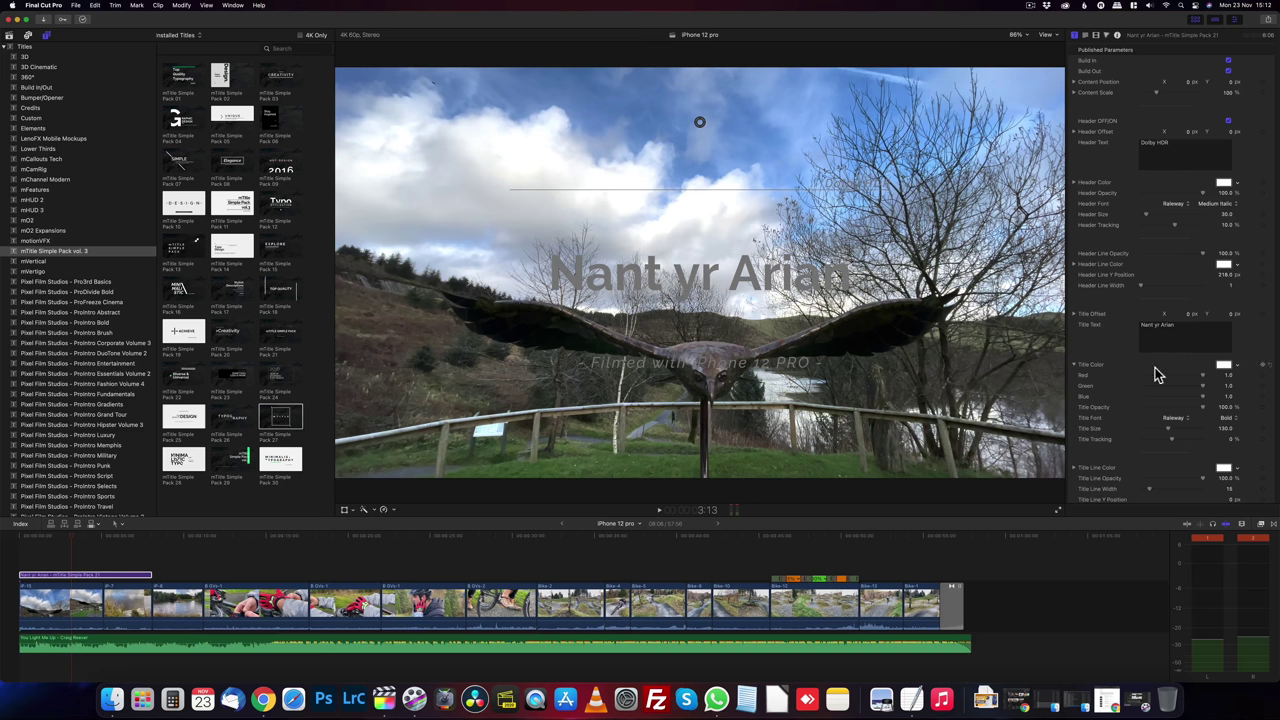
# Step: Make the Nant yr Arian title text black and check the header's colour
pyautogui.click(1224, 366)
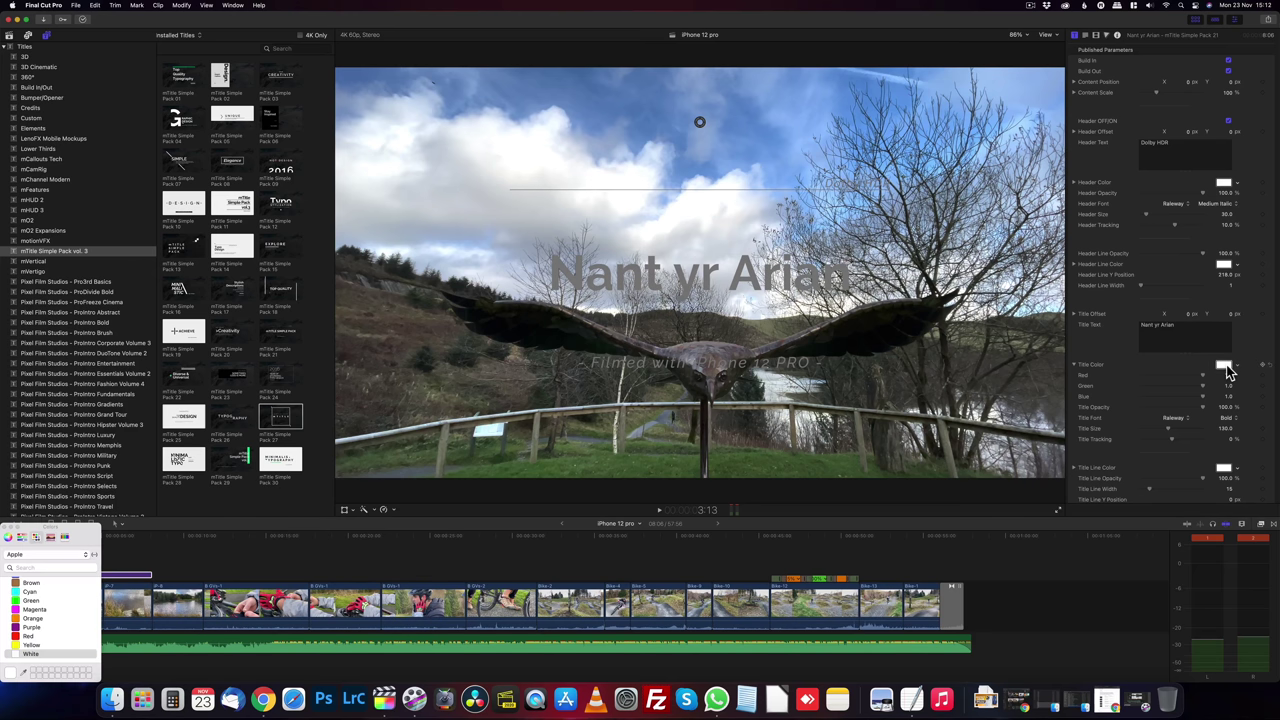
pyautogui.scroll(3, 30, 600)
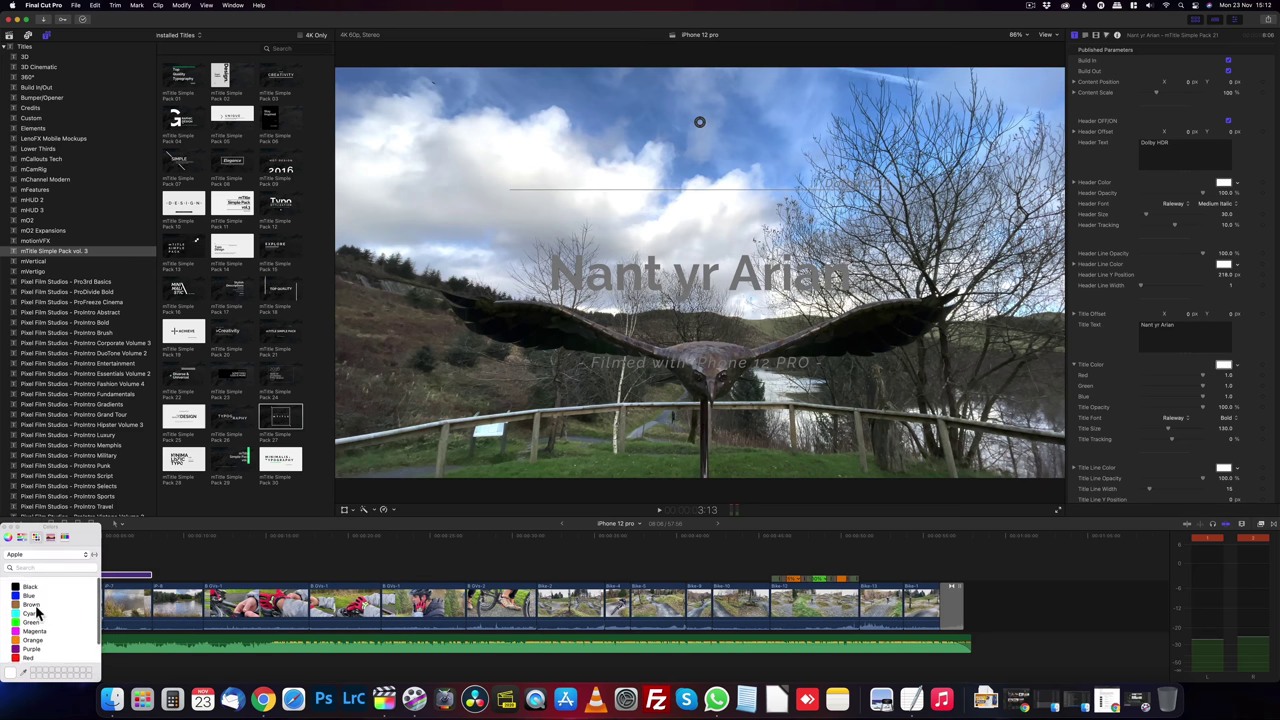
pyautogui.click(29, 590)
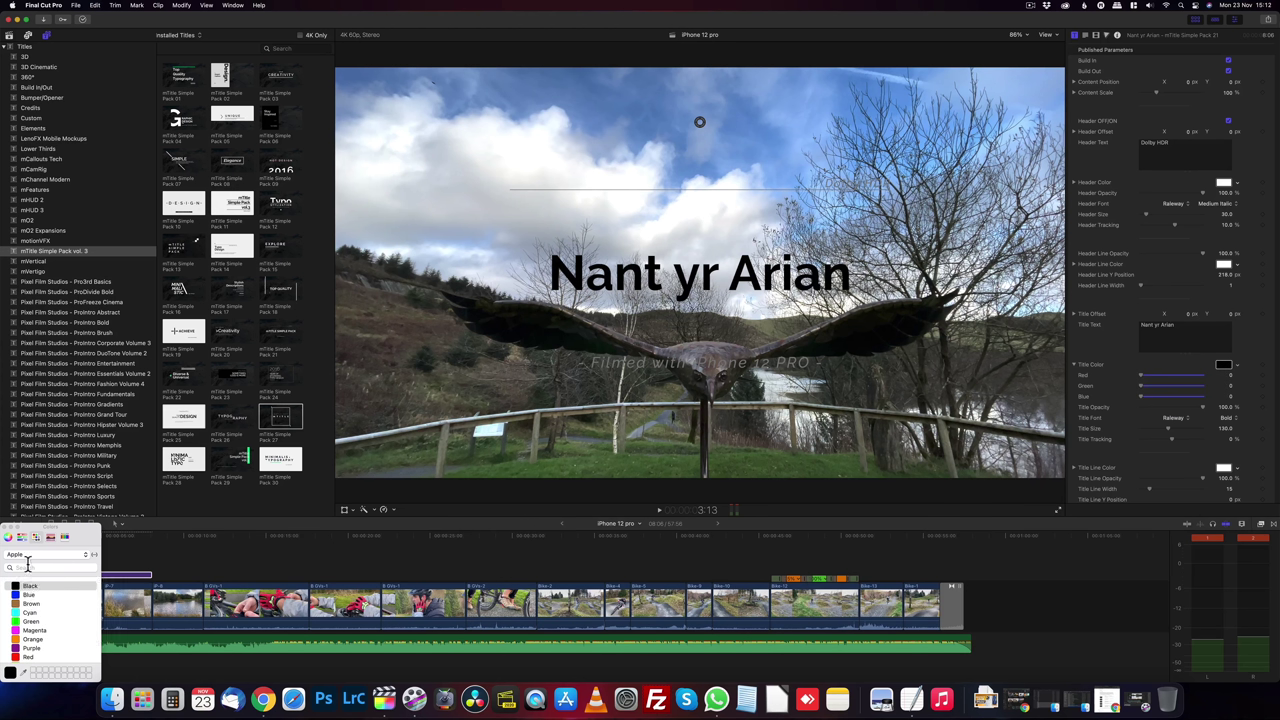
pyautogui.click(1224, 185)
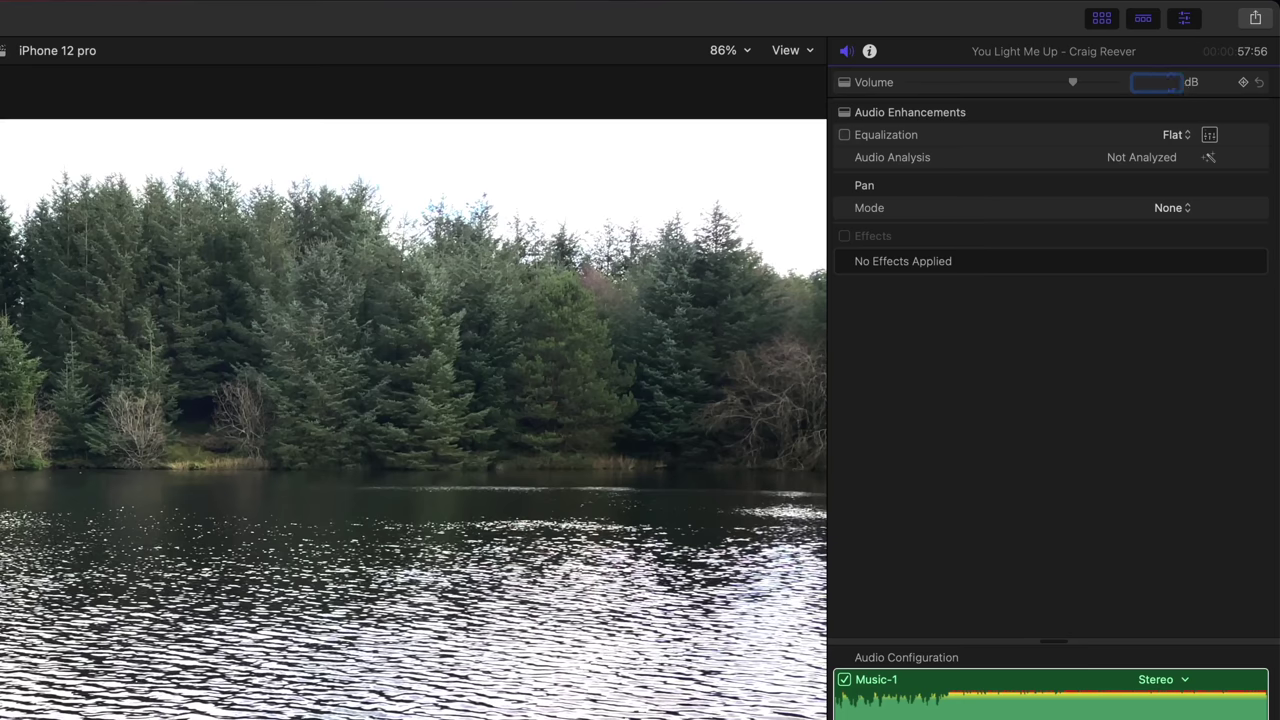
# Step: Set the You Light Me Up music volume to -6 dB and play back to check the mix
pyautogui.write('-6')
pyautogui.press('Return')
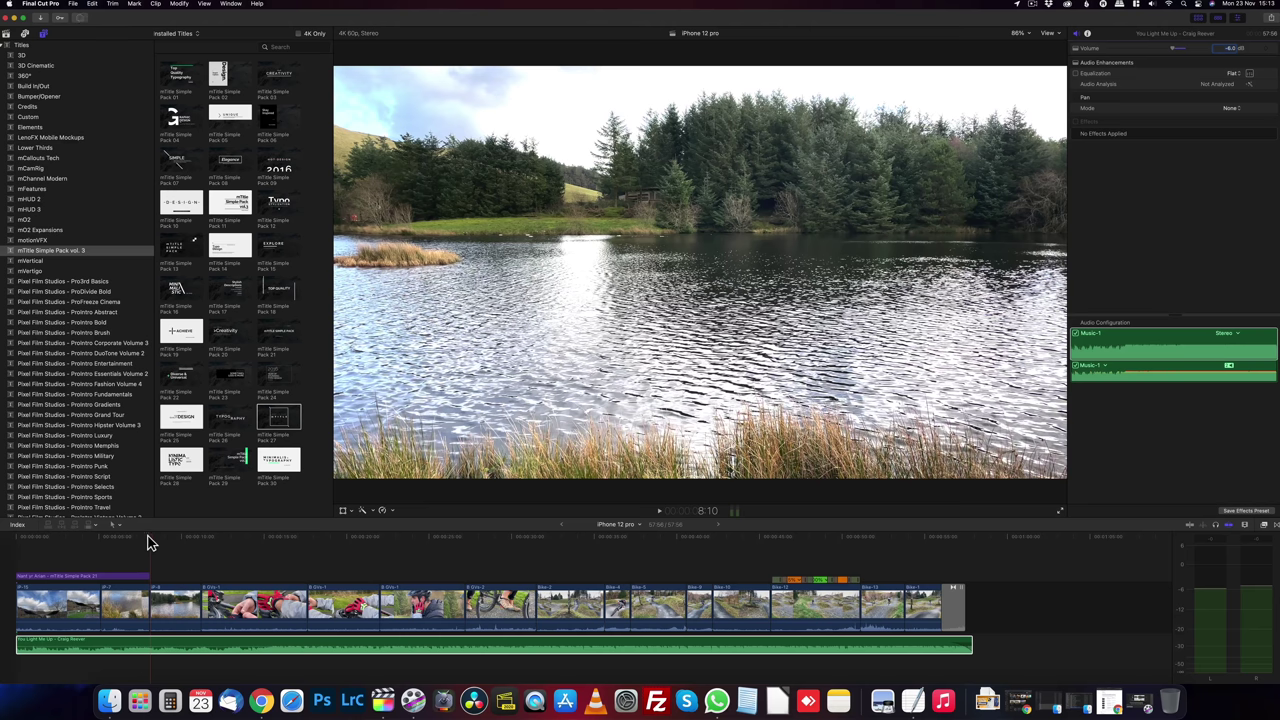
pyautogui.click(148, 543)
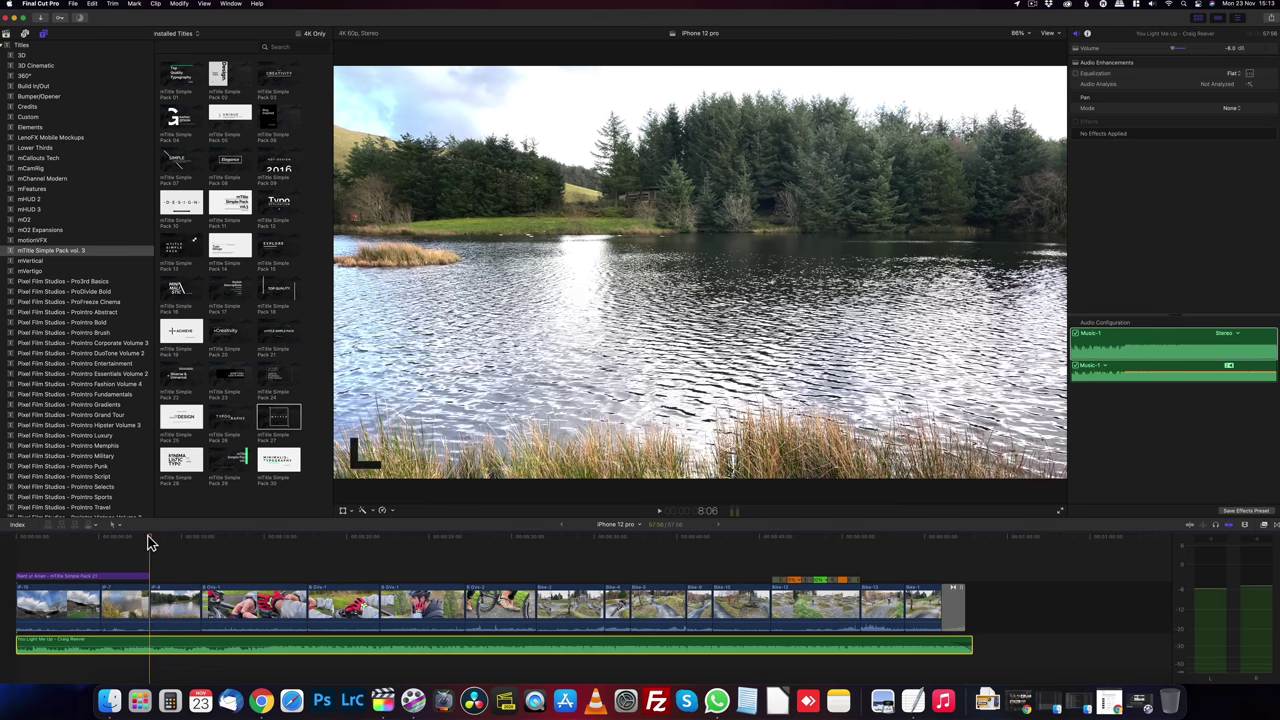
pyautogui.press('space')
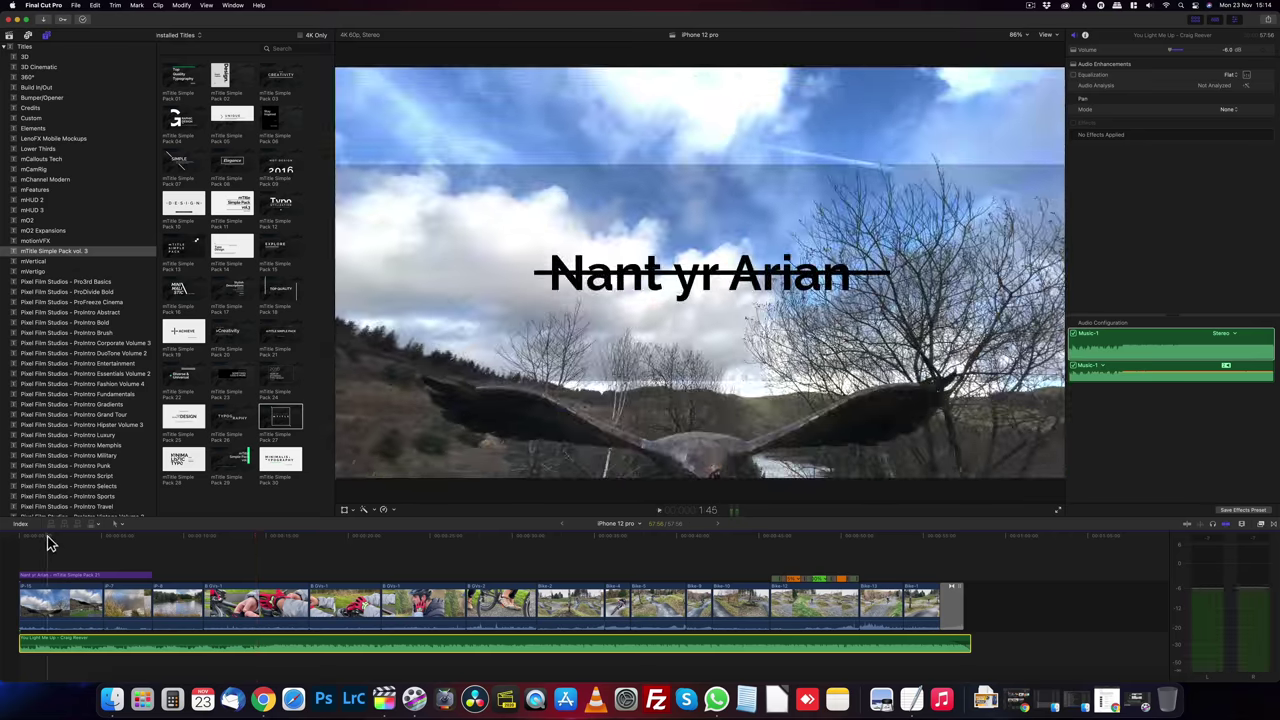
# Step: Place the Custom Adjustment Layer above the opening clips and stretch it across nearly all clips
pyautogui.click(16, 539)
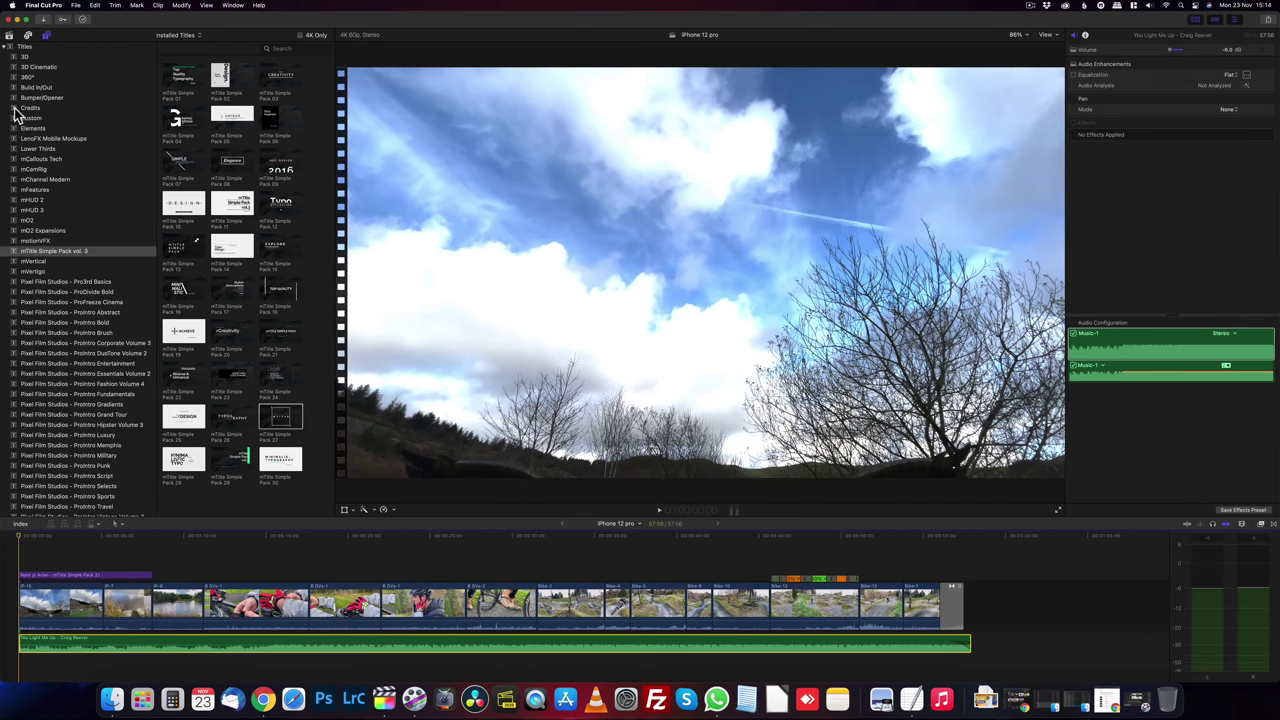
pyautogui.click(28, 37)
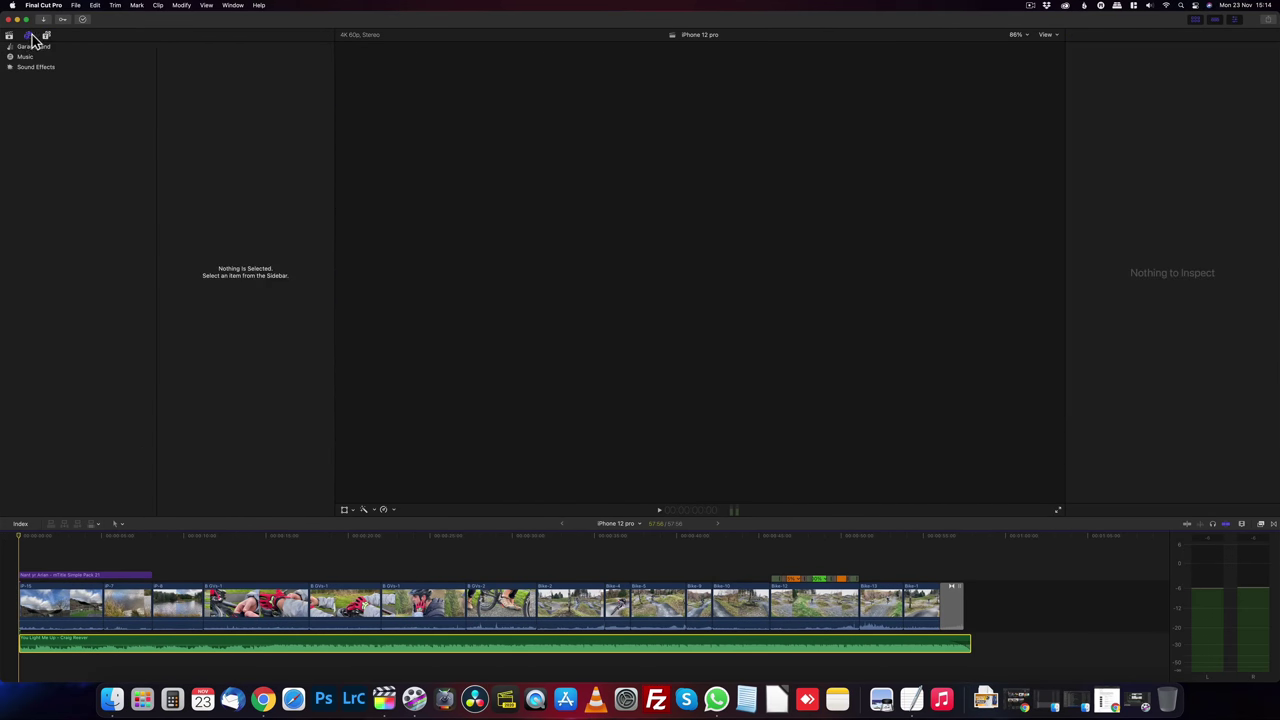
pyautogui.click(7, 47)
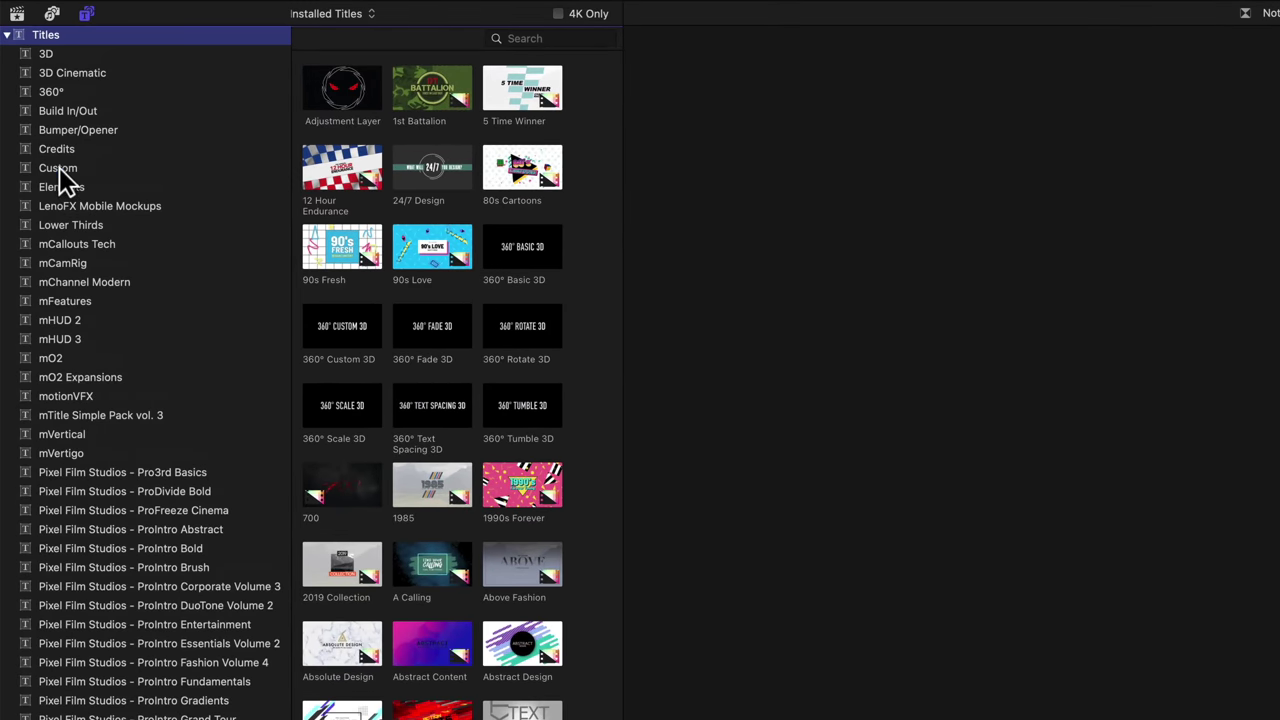
pyautogui.click(58, 168)
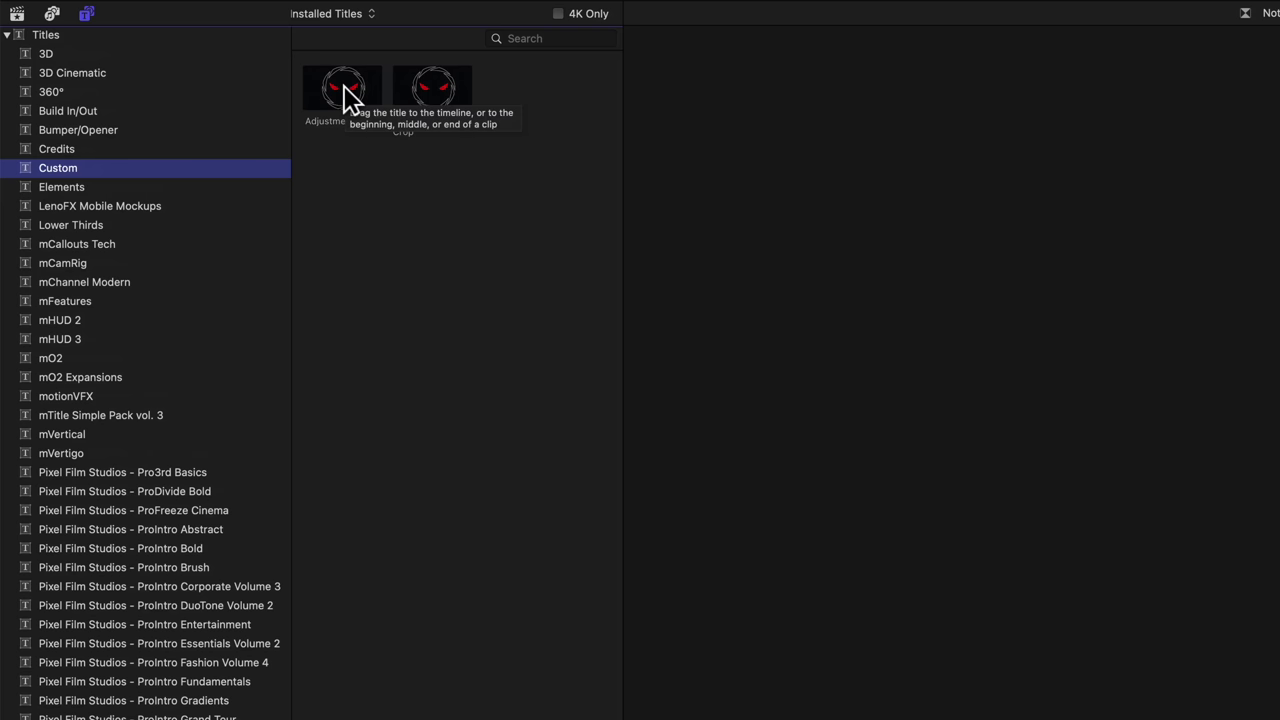
pyautogui.moveTo(350, 97); pyautogui.dragTo(266, 719)
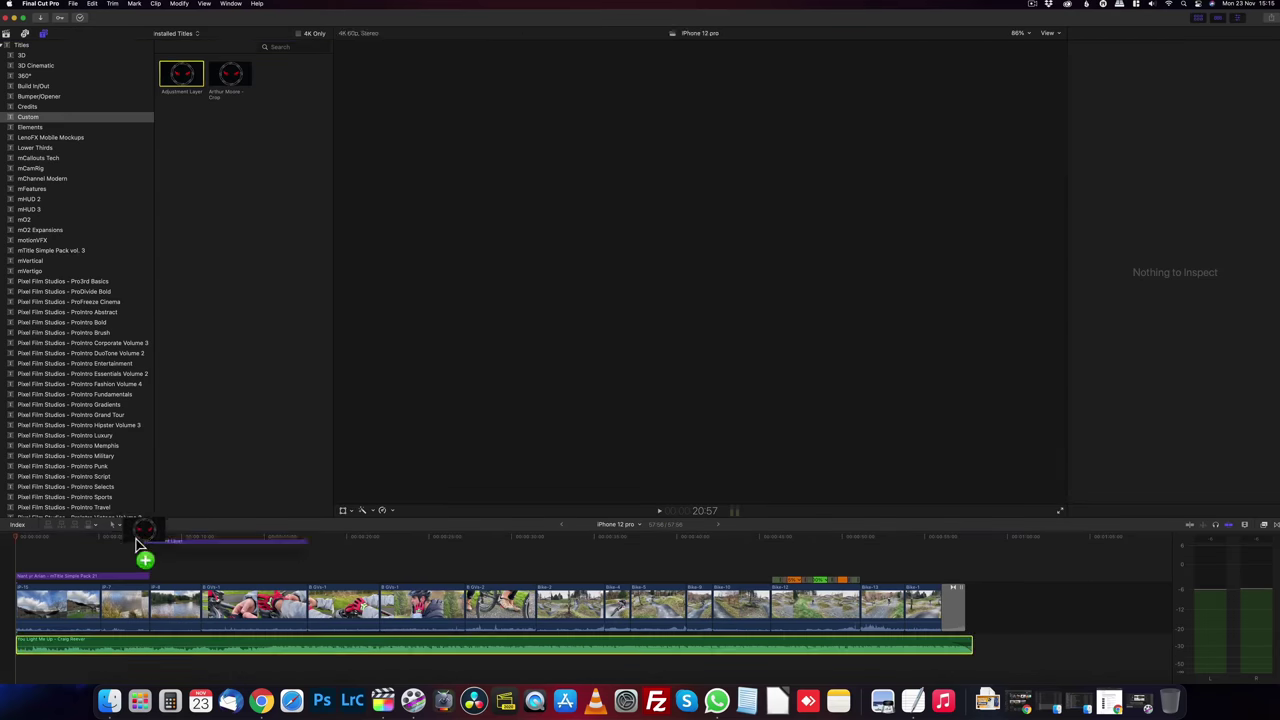
pyautogui.moveTo(138, 545); pyautogui.dragTo(58, 576)
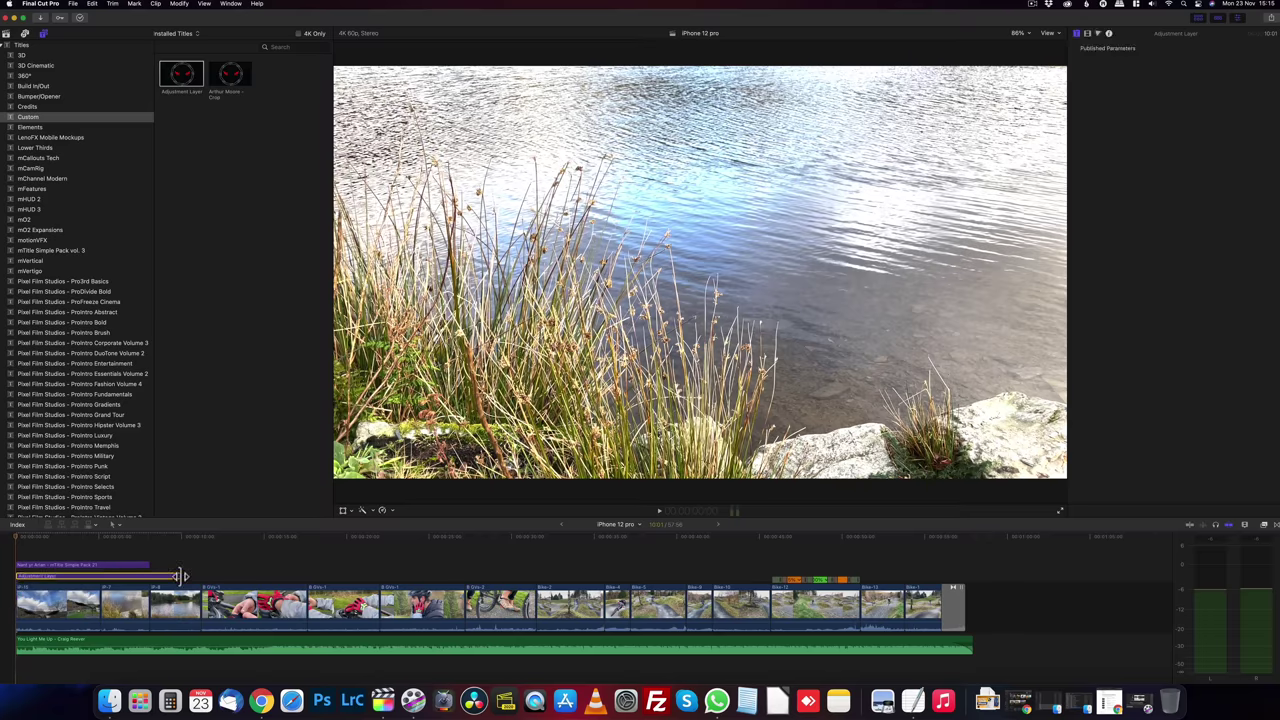
pyautogui.moveTo(180, 576); pyautogui.dragTo(940, 568)
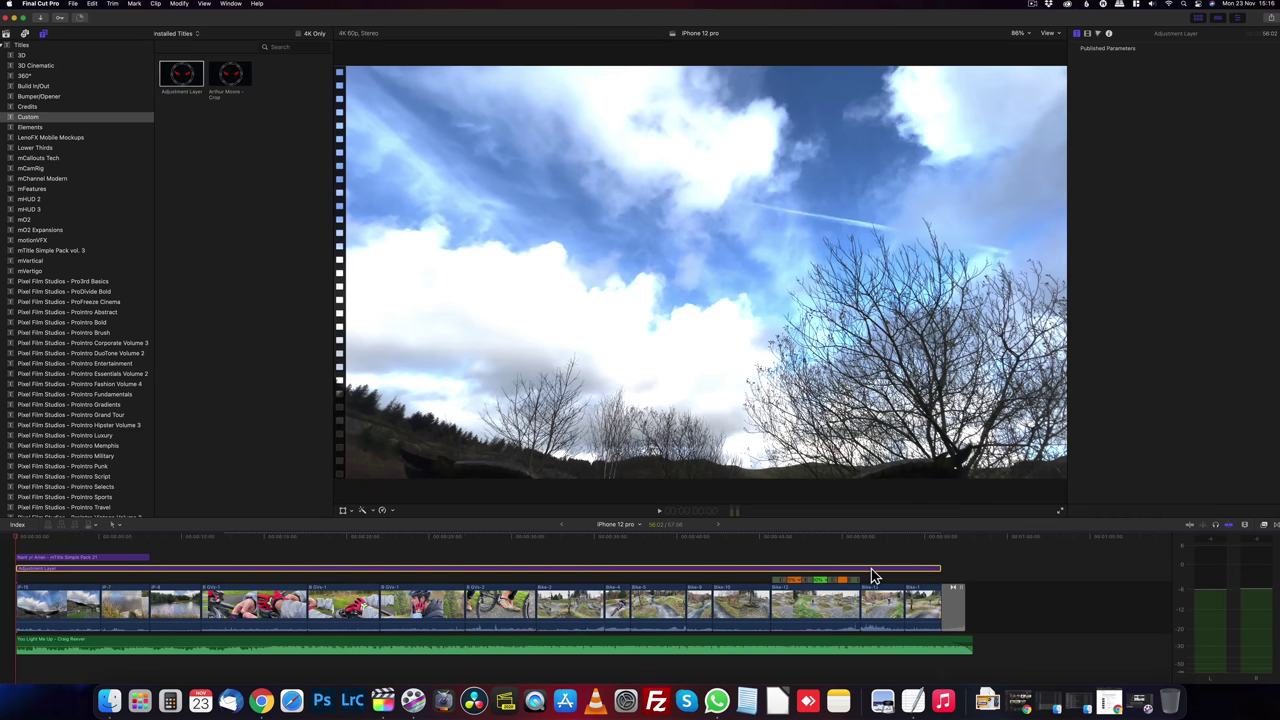
# Step: Apply the Bleach Bypass look from Effects > Looks and preview it on the pump-track shot
pyautogui.click(1264, 524)
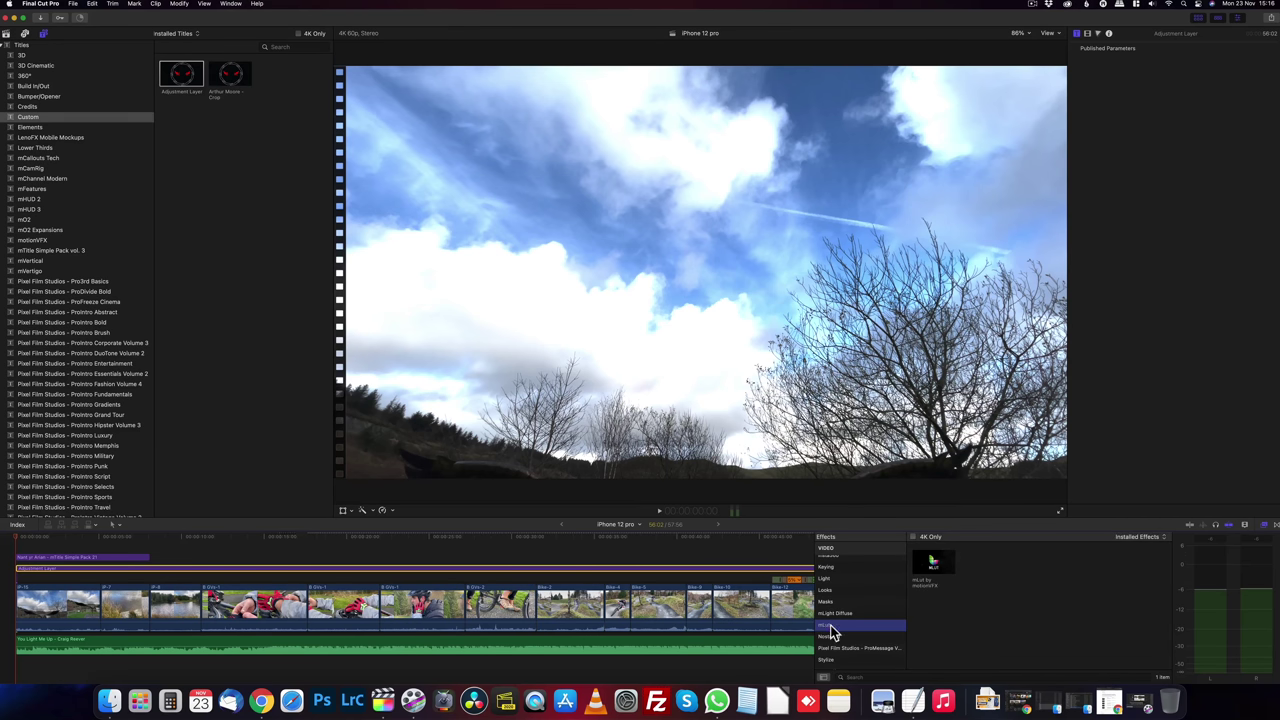
pyautogui.click(849, 590)
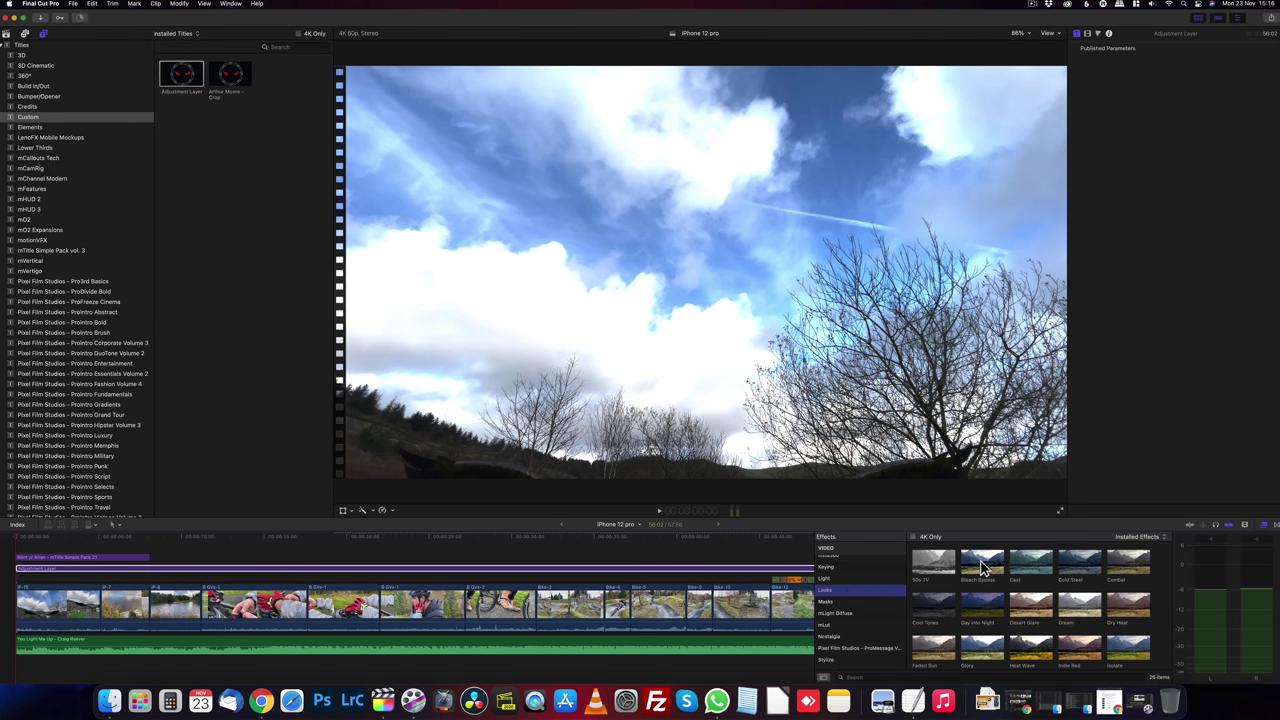
pyautogui.moveTo(981, 567); pyautogui.dragTo(781, 570)
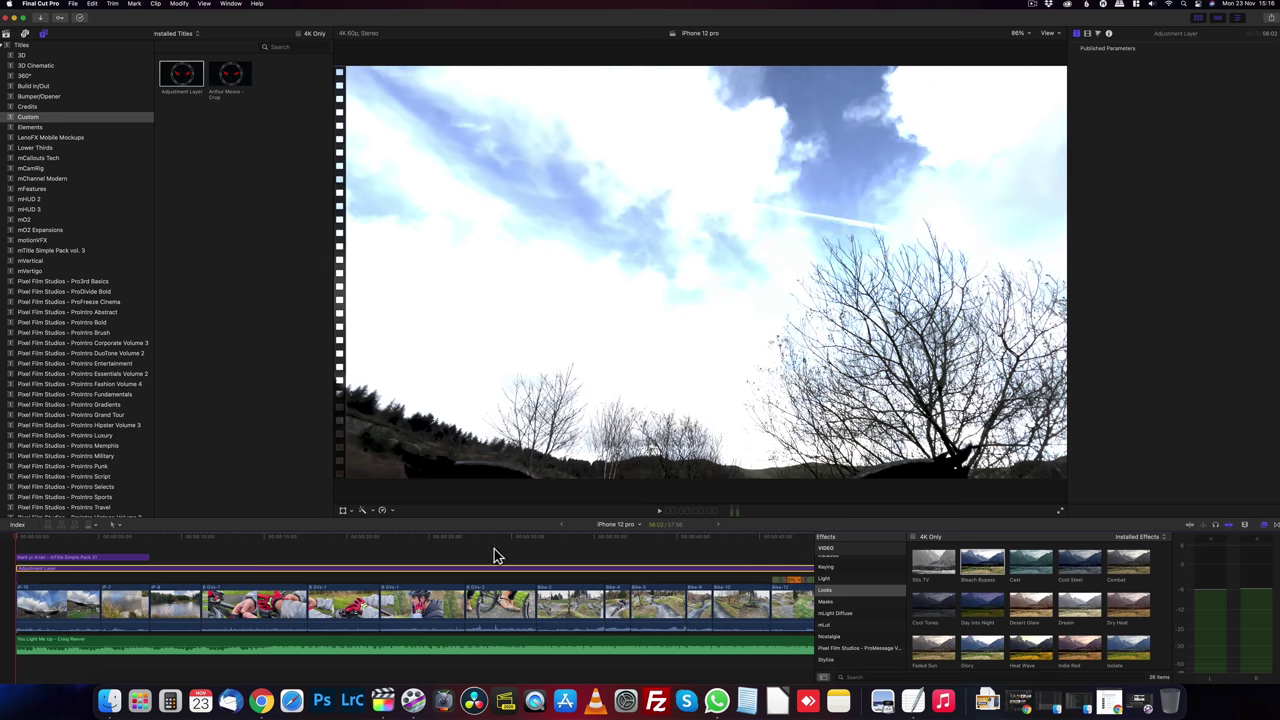
pyautogui.click(568, 542)
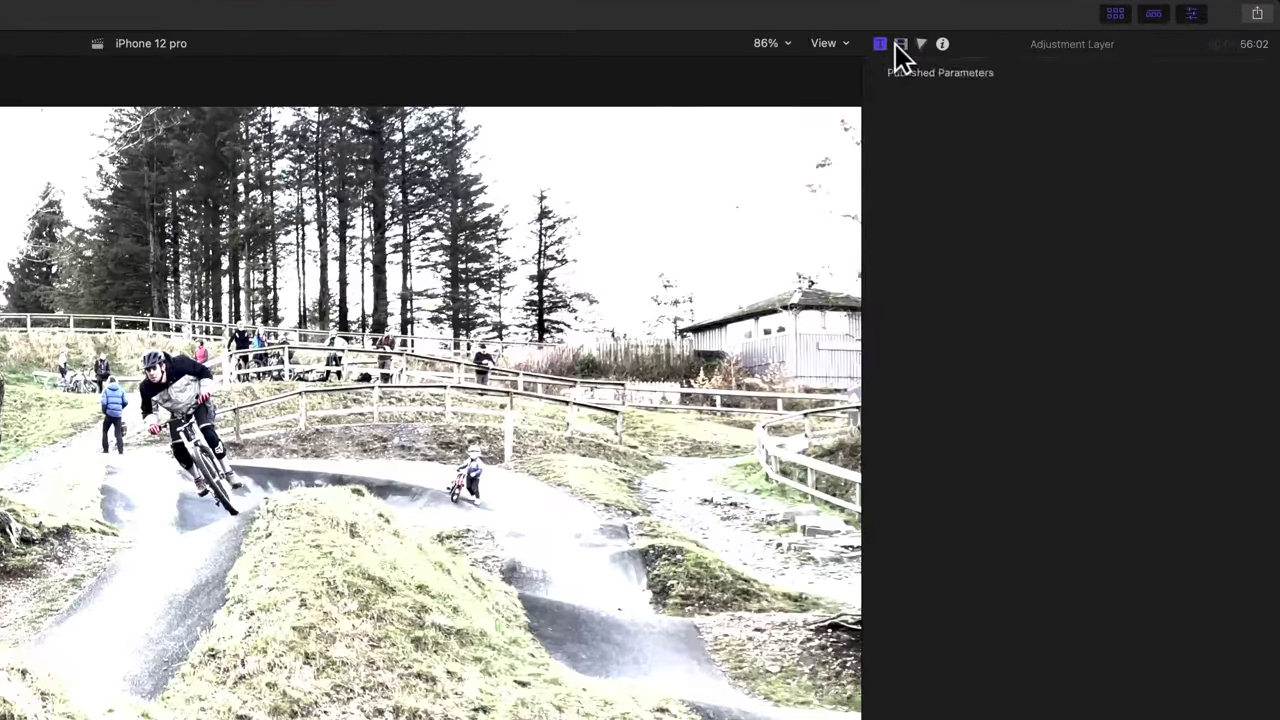
# Step: Reduce the Bleach Bypass amount to about 63.88, then switch the effect off
pyautogui.click(1087, 36)
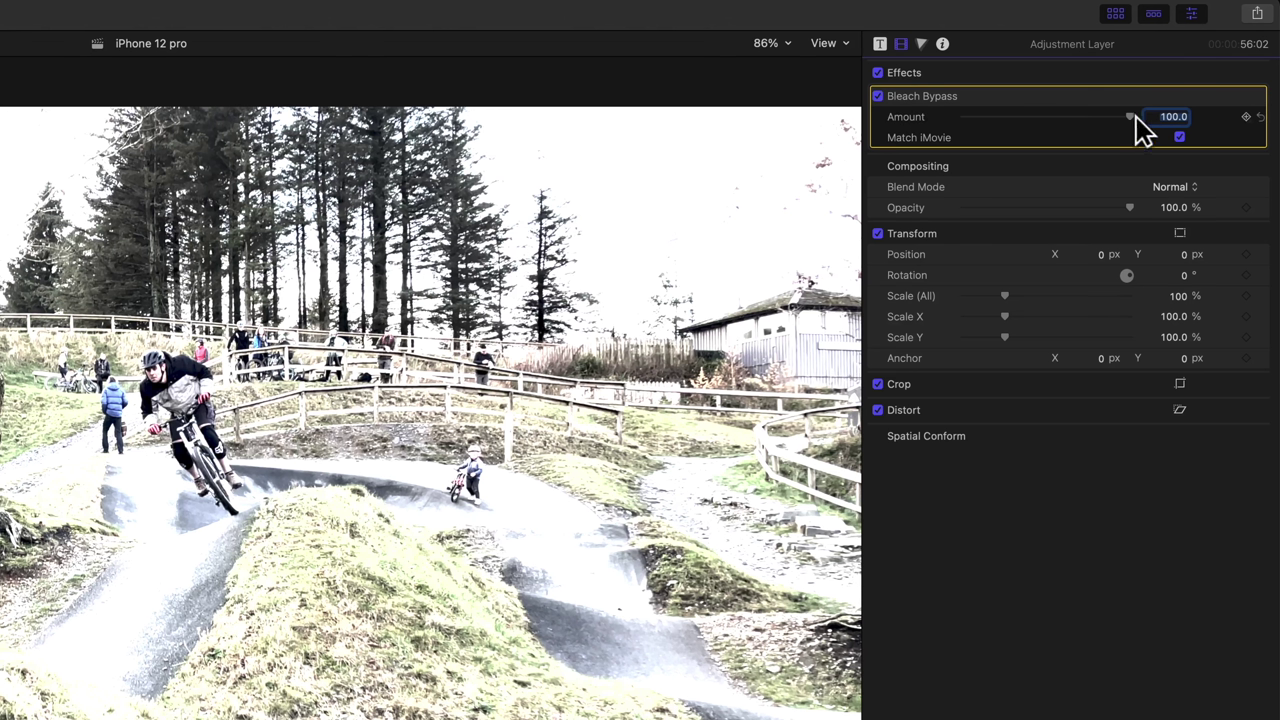
pyautogui.moveTo(1131, 117)
pyautogui.mouseDown()
pyautogui.moveTo(983, 119)
pyautogui.moveTo(1146, 114)
pyautogui.mouseUp()
pyautogui.click(878, 96)
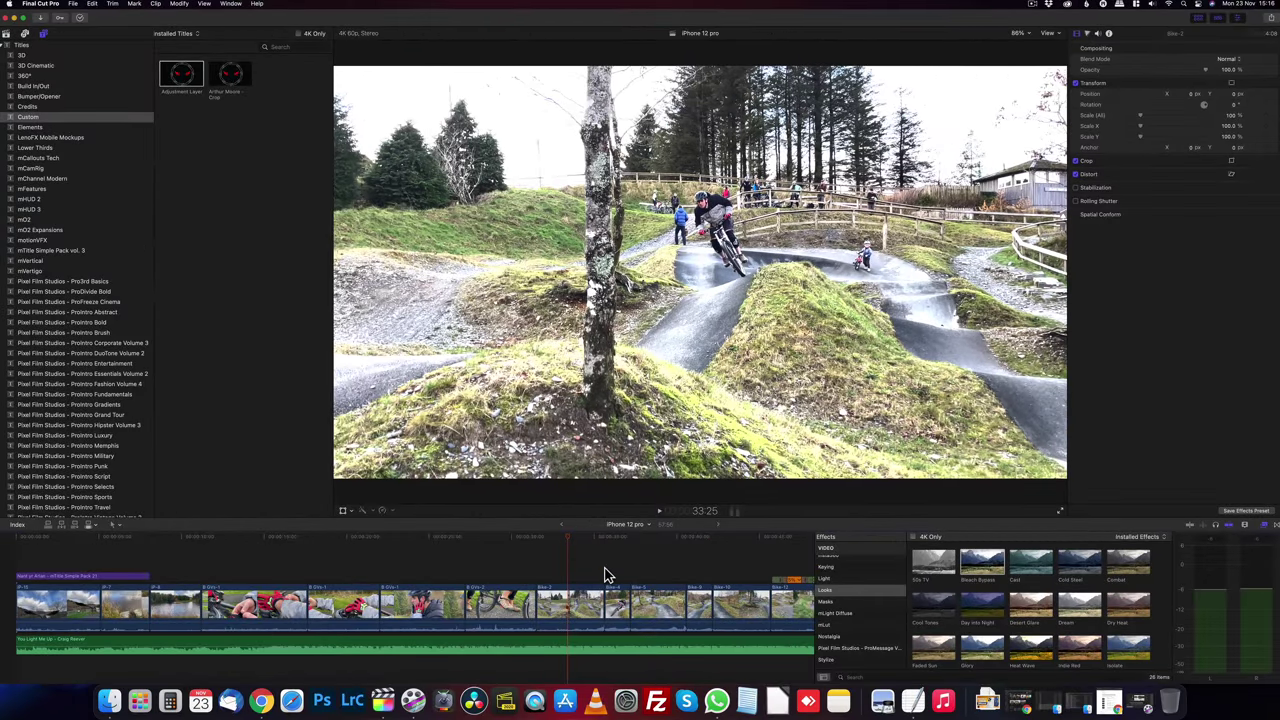
pyautogui.click(1264, 525)
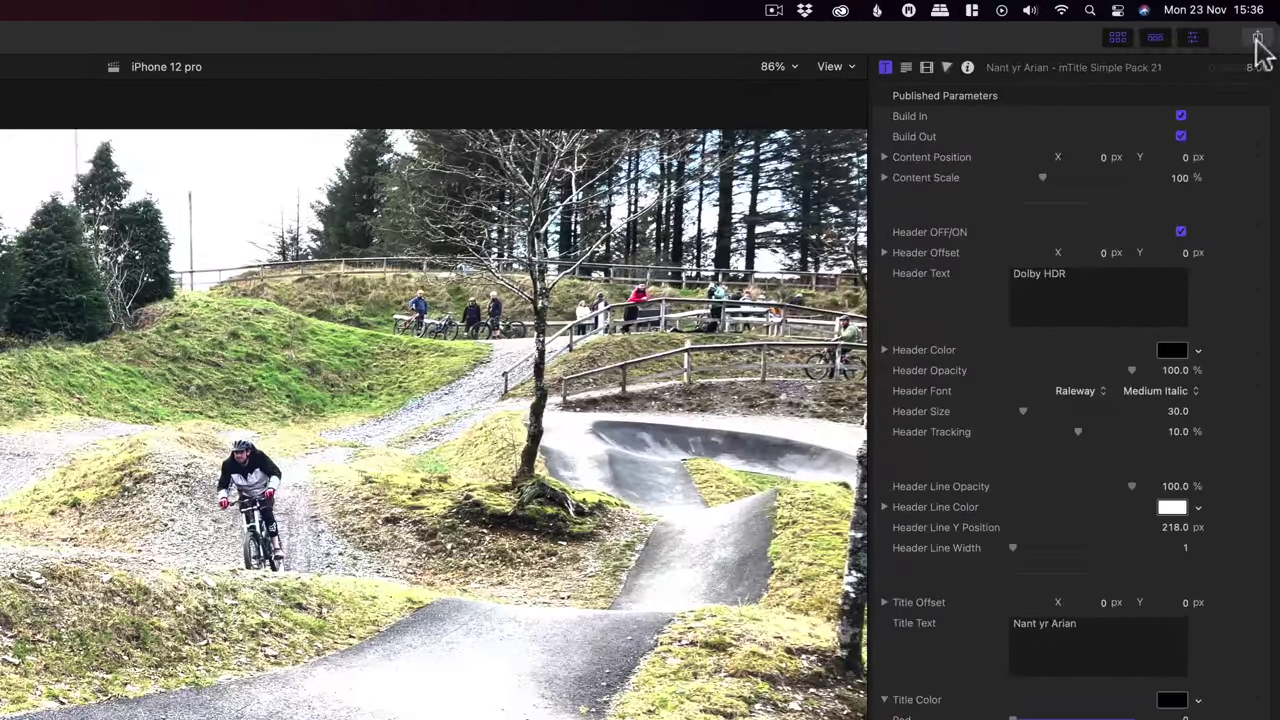
# Step: Start a Master File export titled 'iPhone 12 pro' and check the 8-bit codec HDR warning
pyautogui.click(1267, 20)
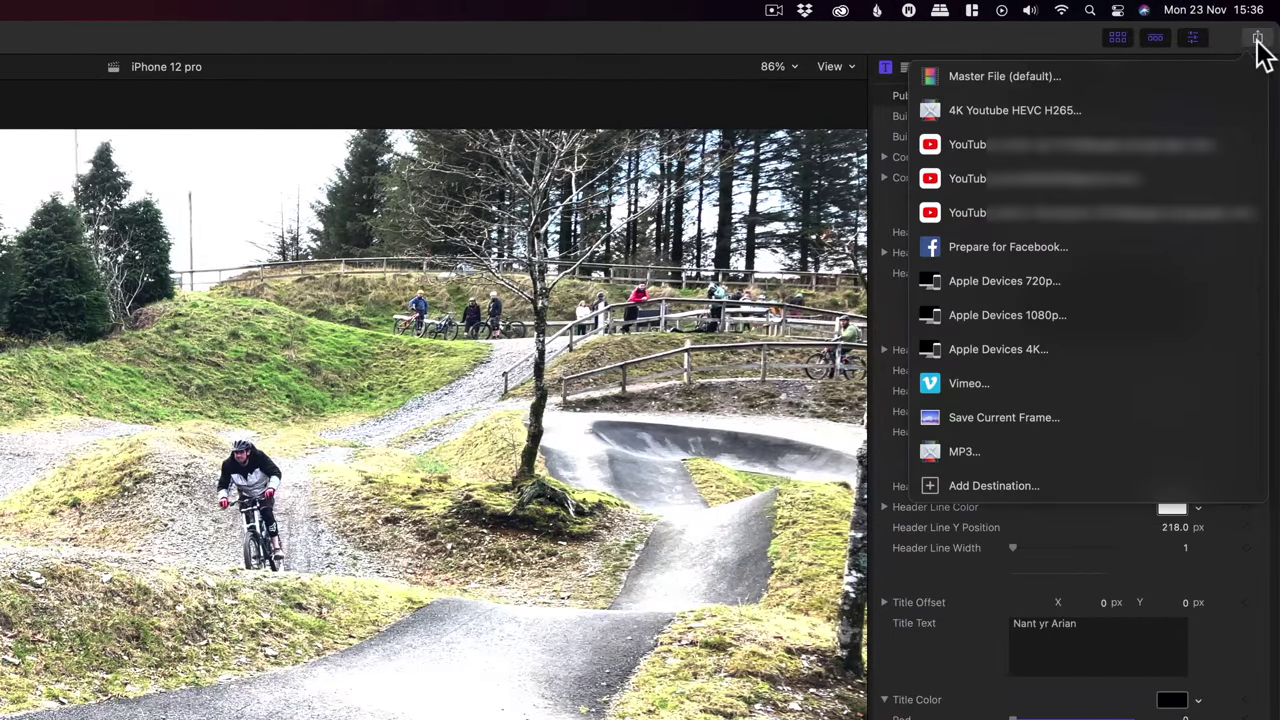
pyautogui.click(1007, 74)
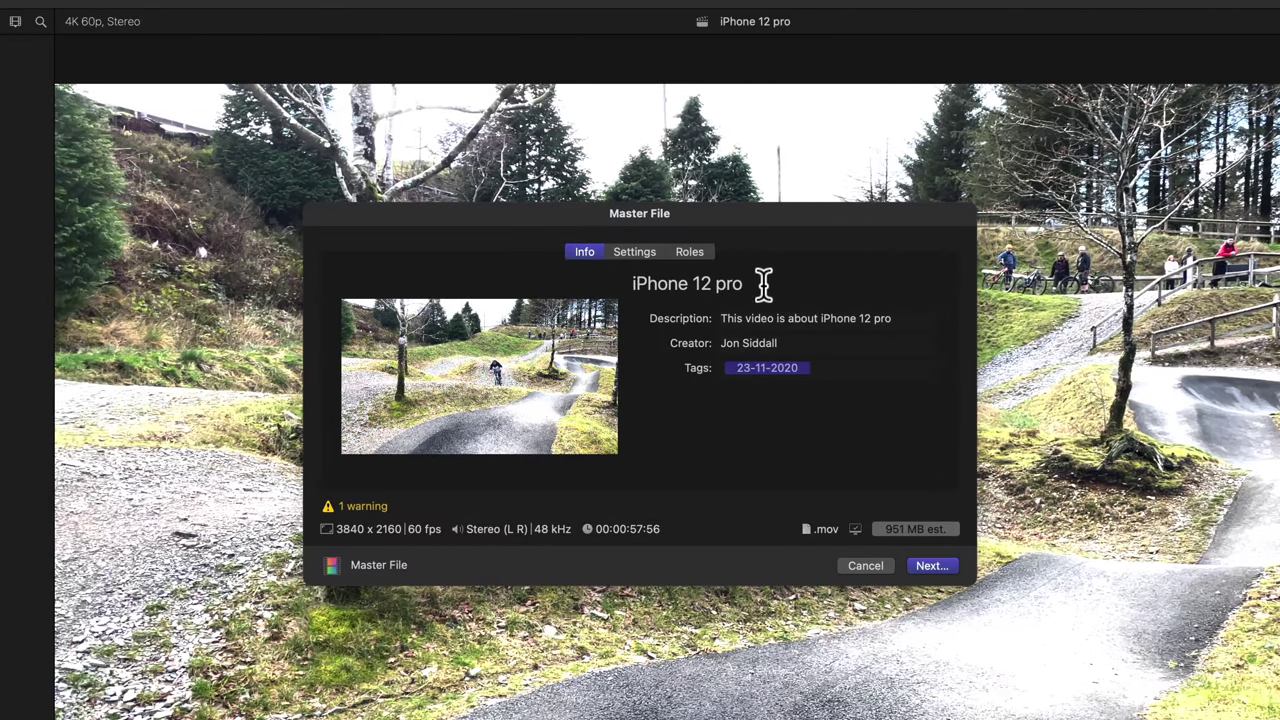
pyautogui.moveTo(763, 284); pyautogui.dragTo(617, 293)
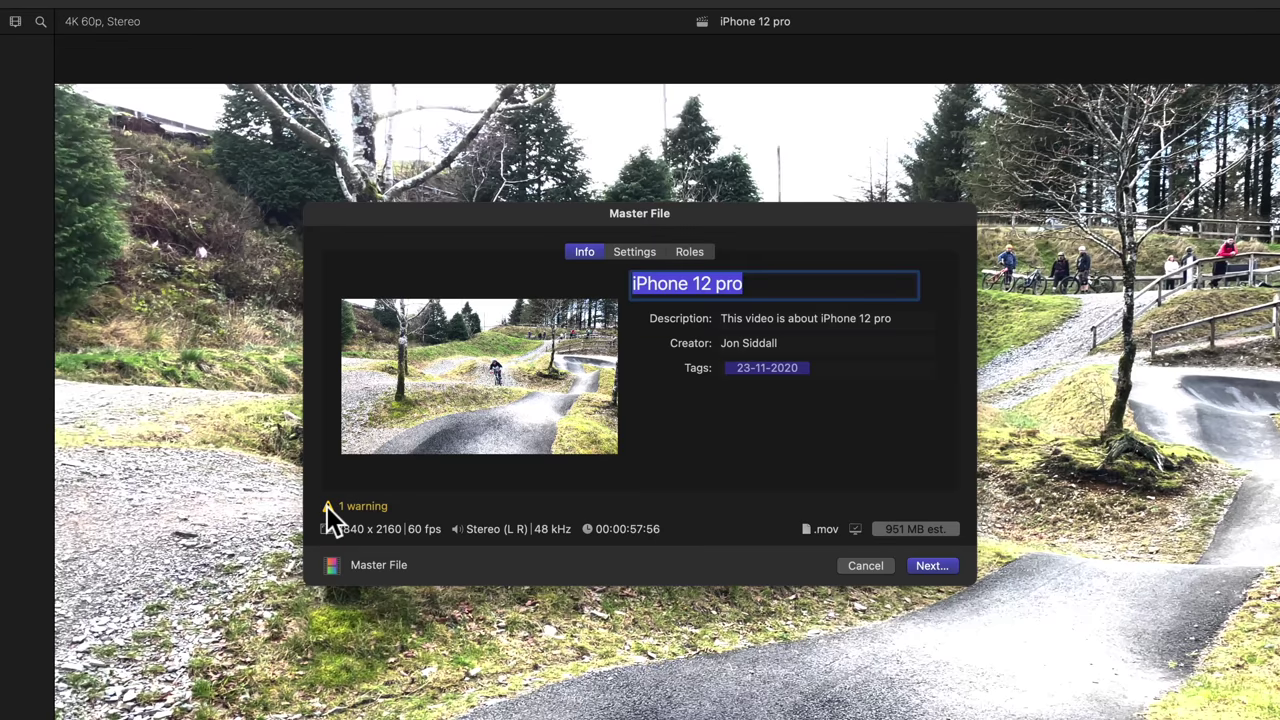
pyautogui.moveTo(324, 509)
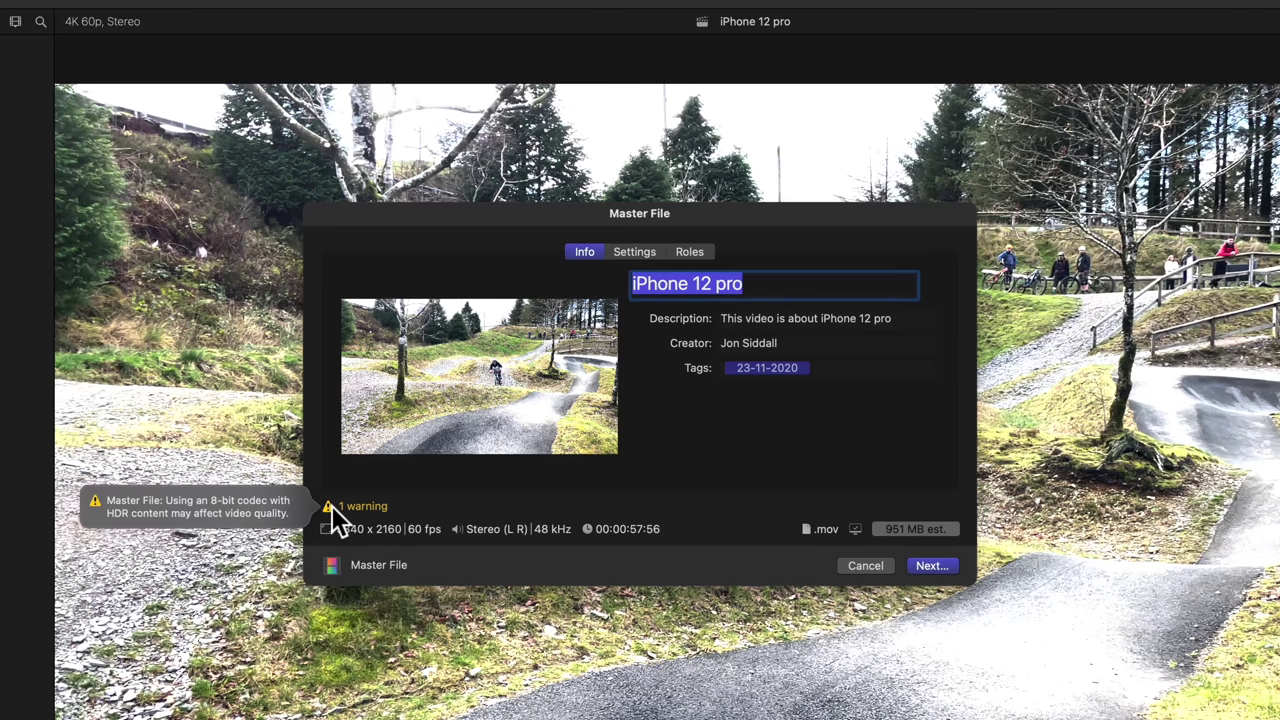
# Step: In the export settings, try the ProRes 4444 XQ, 4444 and 422 HQ video codecs
pyautogui.click(634, 250)
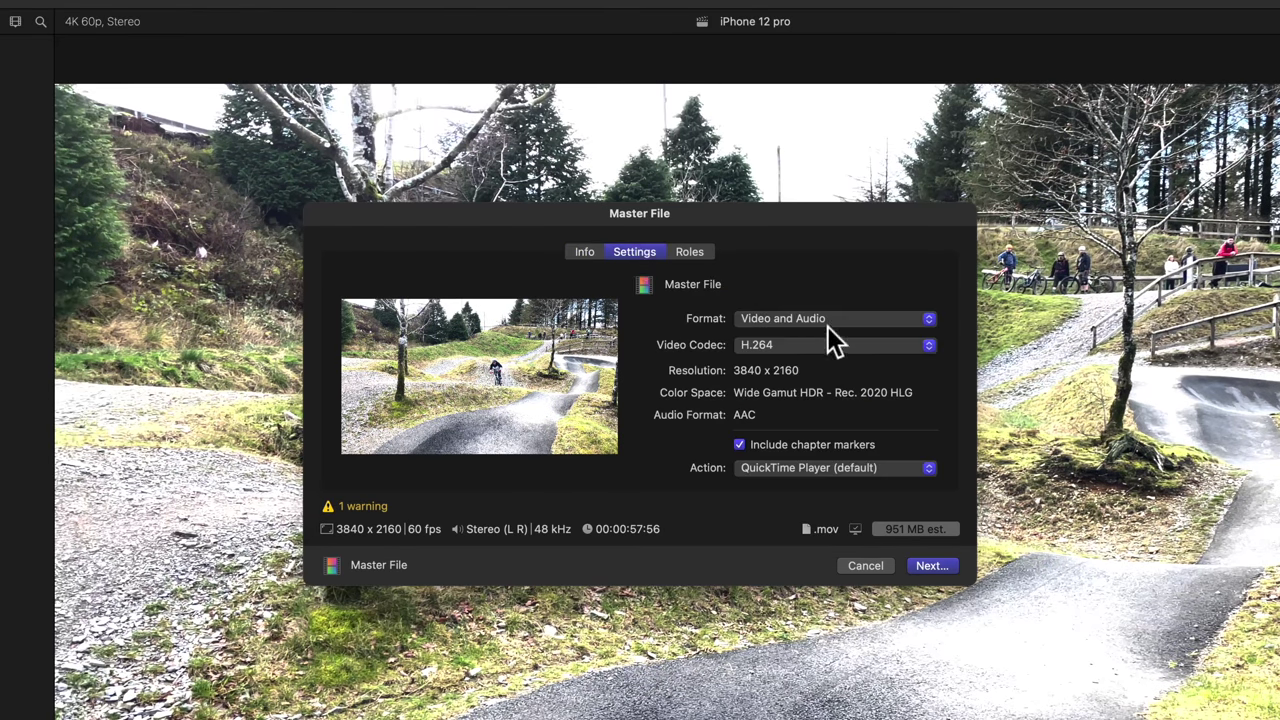
pyautogui.click(791, 345)
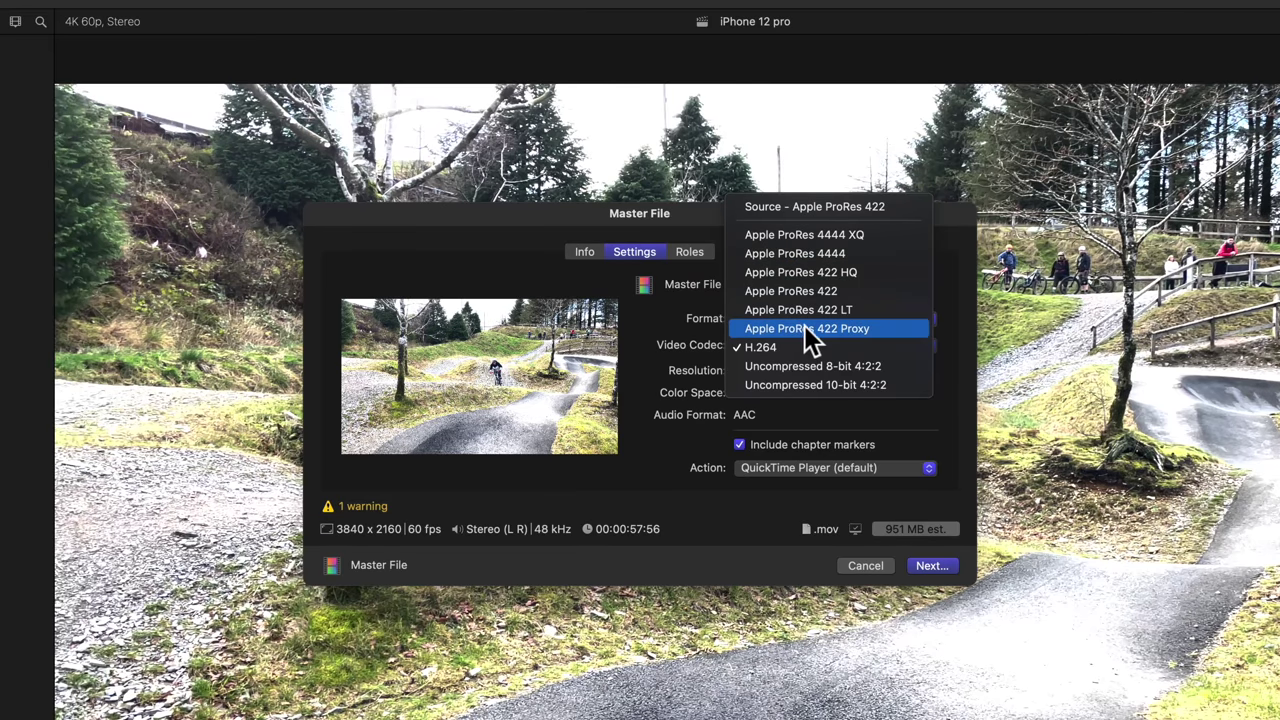
pyautogui.click(790, 237)
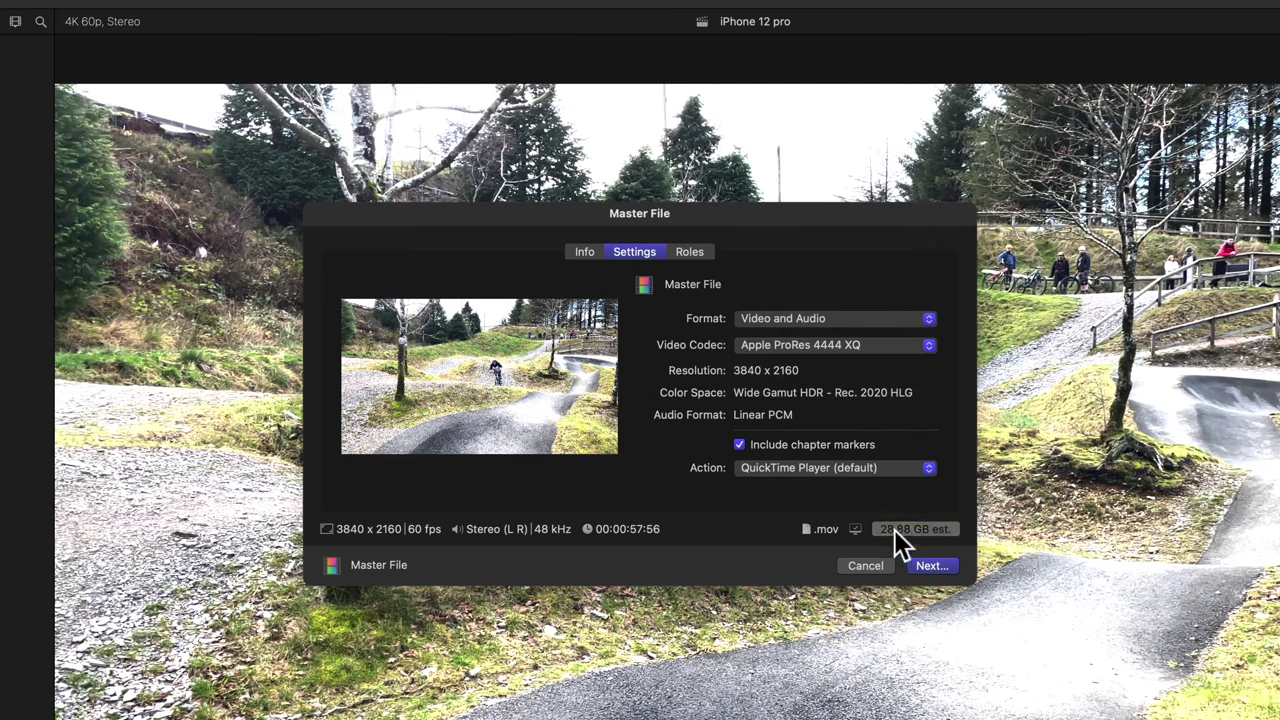
pyautogui.click(842, 347)
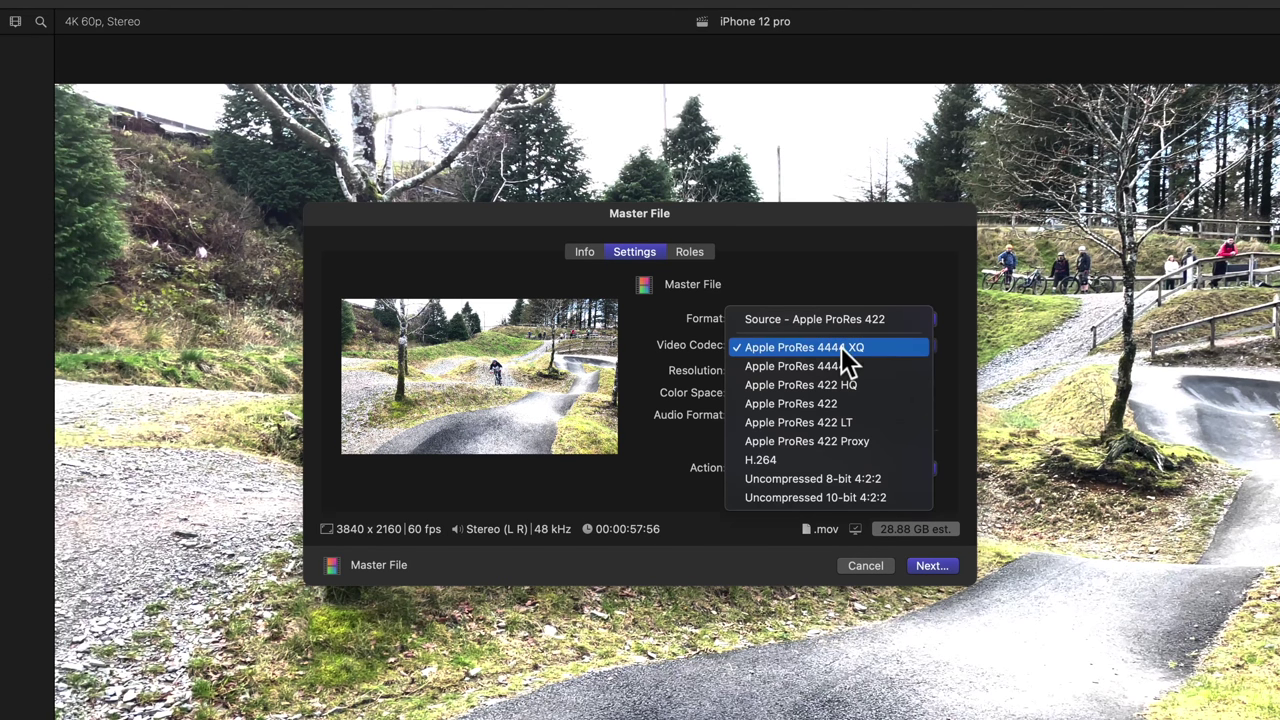
pyautogui.click(805, 372)
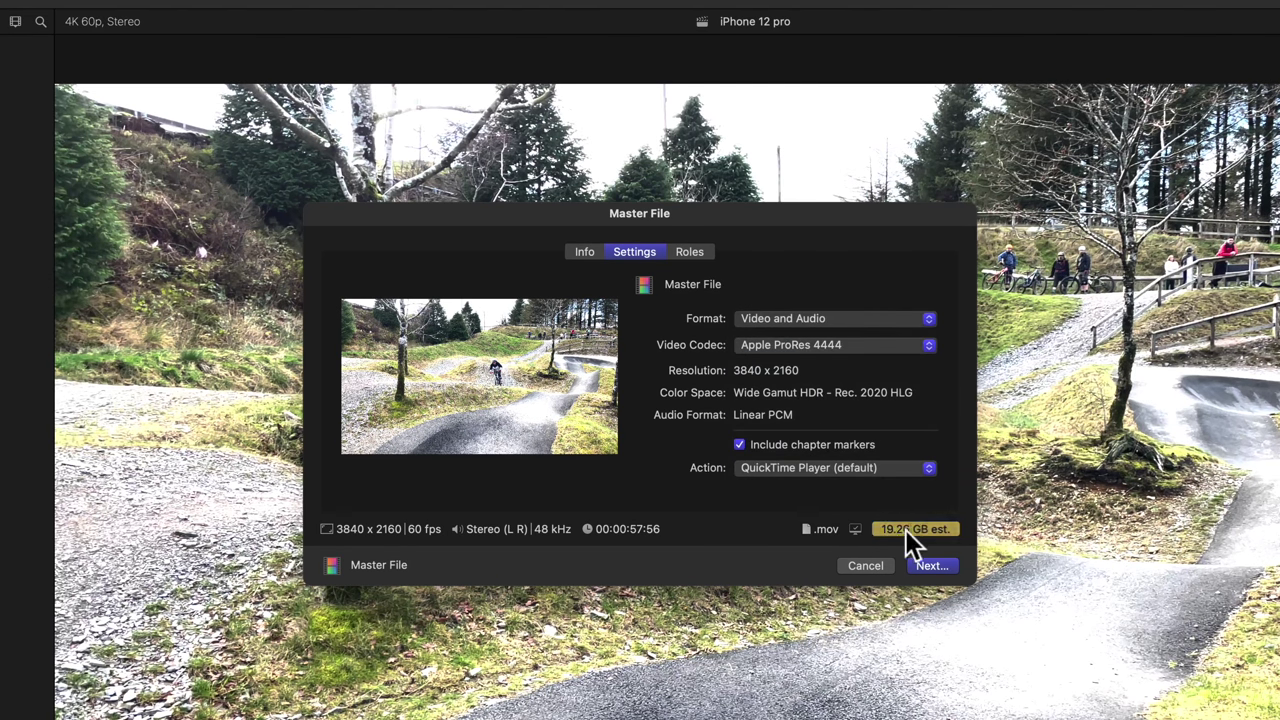
pyautogui.click(809, 343)
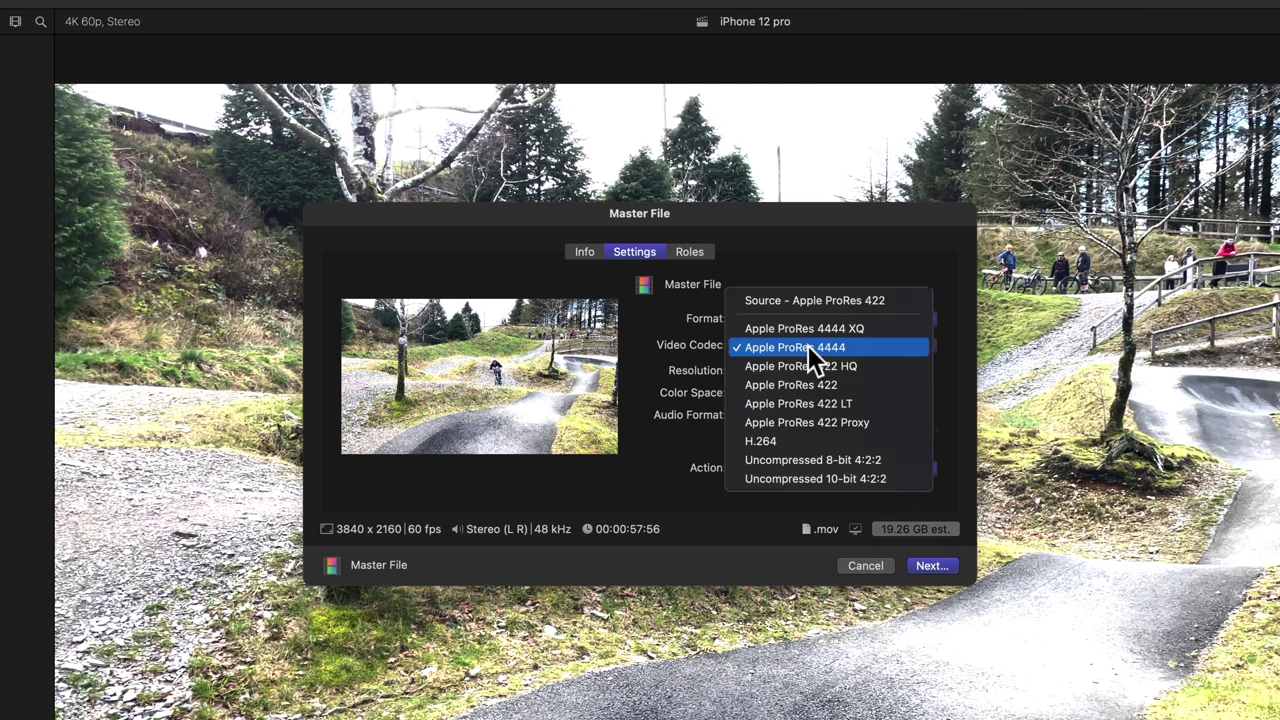
pyautogui.click(796, 364)
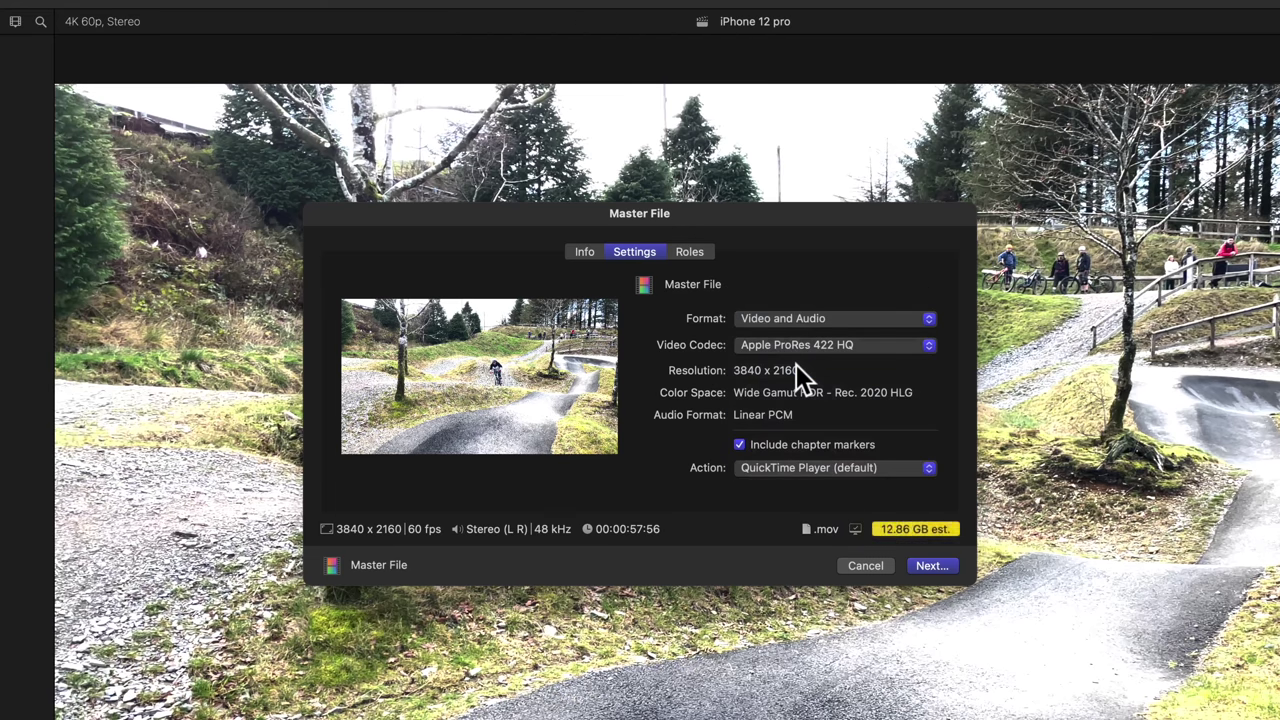
# Step: Compare ProRes 422, 422 LT and 422 Proxy, then settle on Apple ProRes 422 (8.59 GB)
pyautogui.click(838, 347)
pyautogui.click(809, 365)
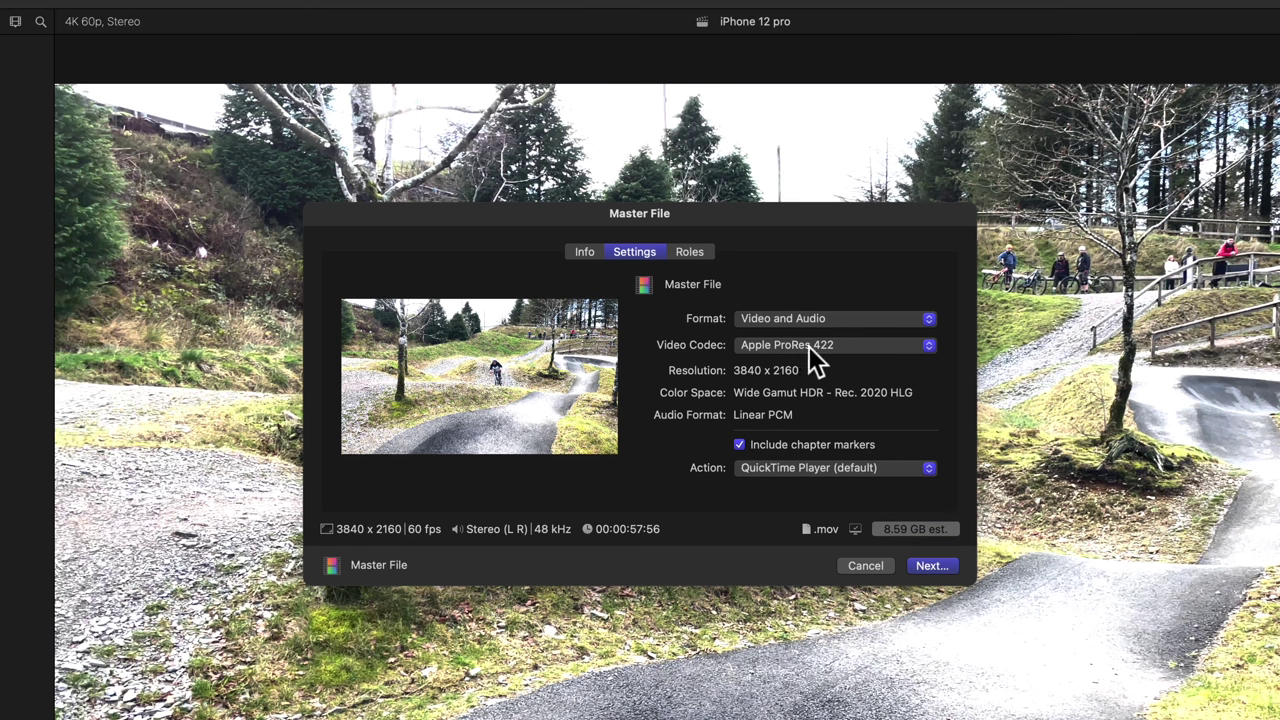
pyautogui.click(809, 346)
pyautogui.click(806, 363)
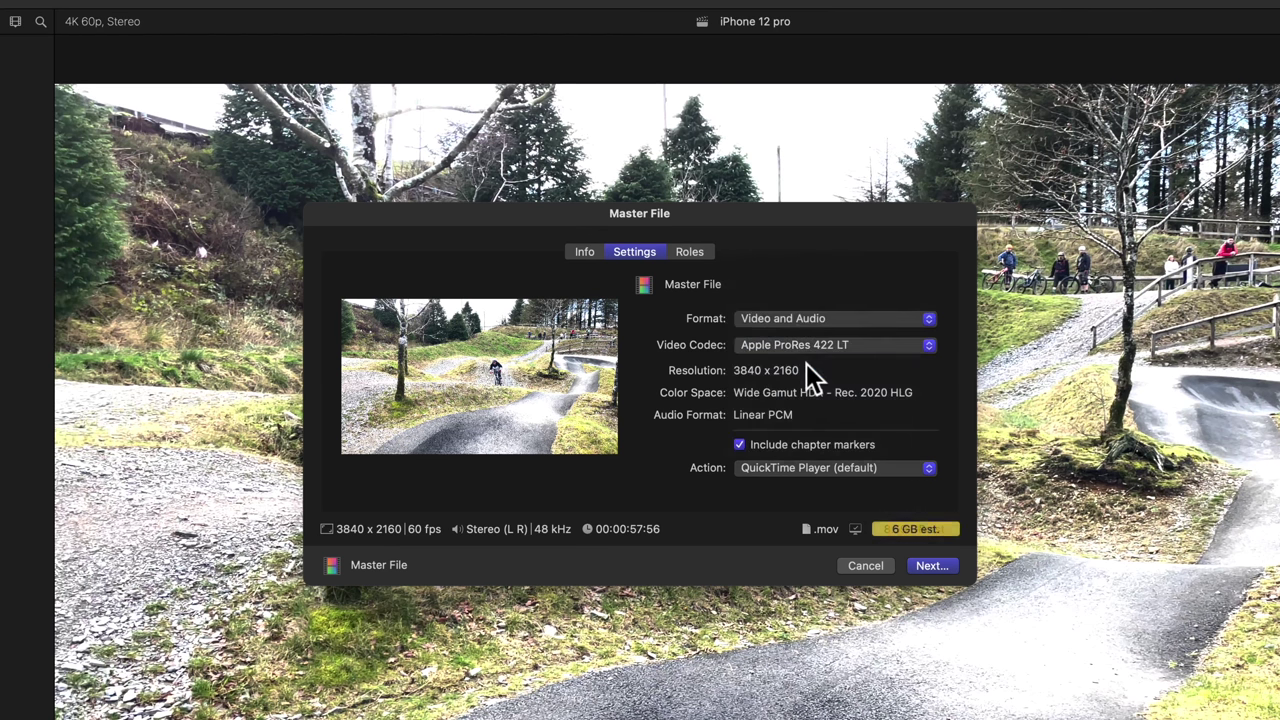
pyautogui.click(806, 360)
pyautogui.click(809, 367)
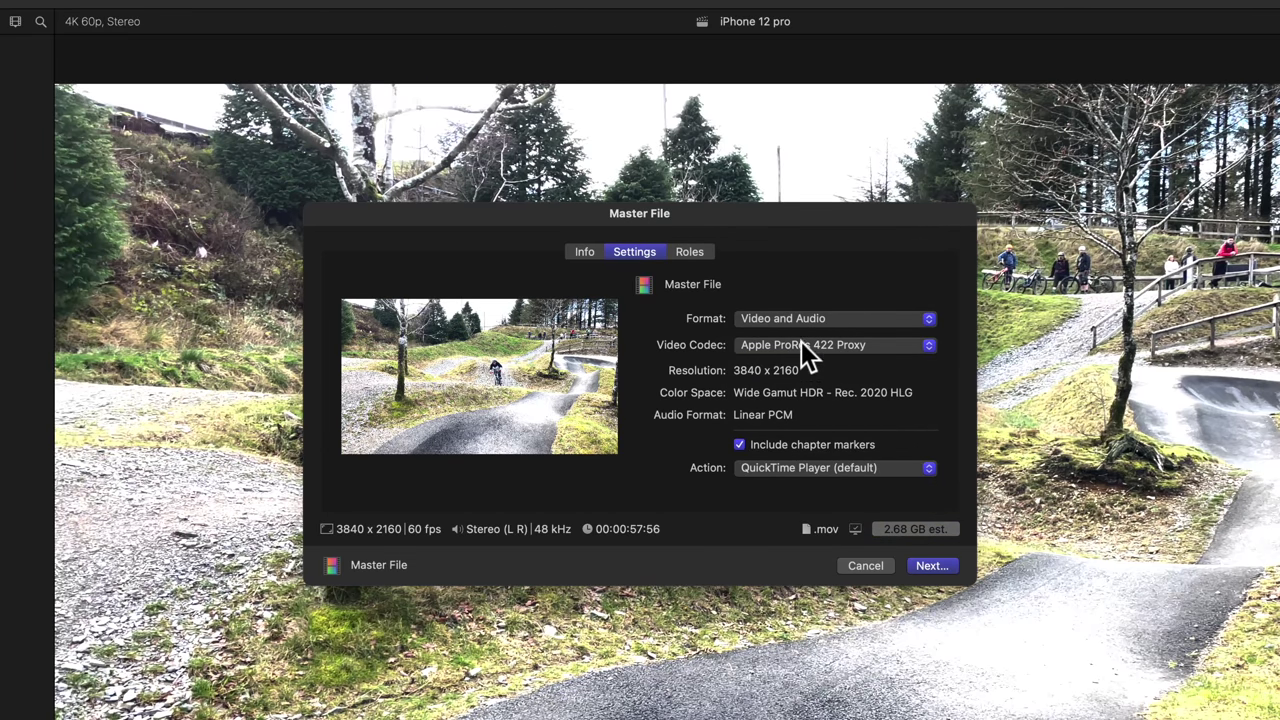
pyautogui.click(803, 345)
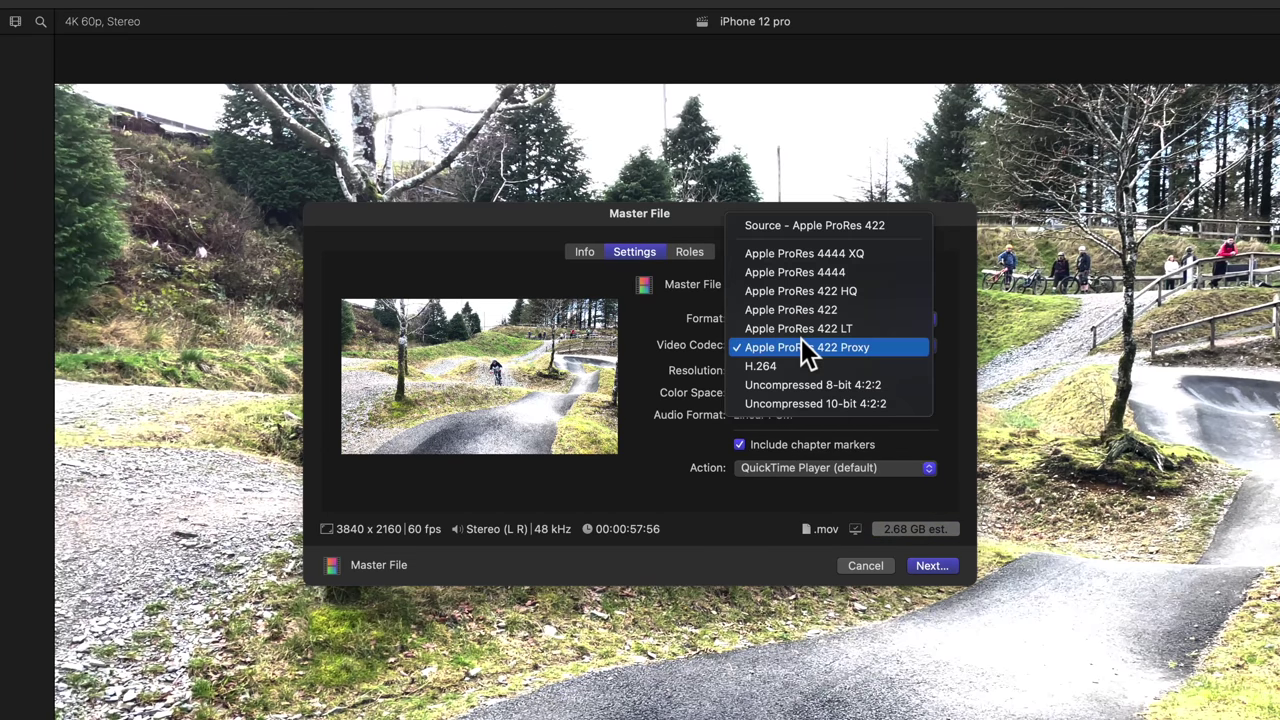
pyautogui.click(806, 309)
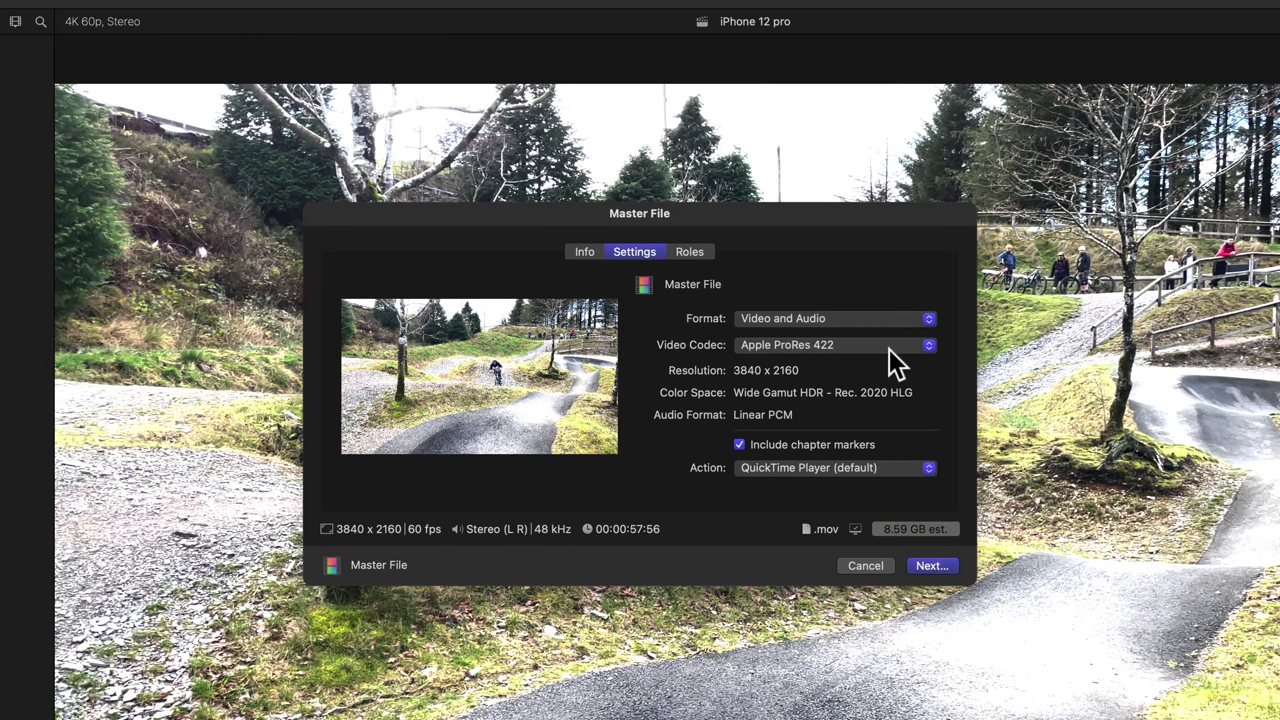
# Step: Save the master file as 'iPhone 12 pro' to the Desktop and view its transcoding in Background Tasks
pyautogui.click(931, 565)
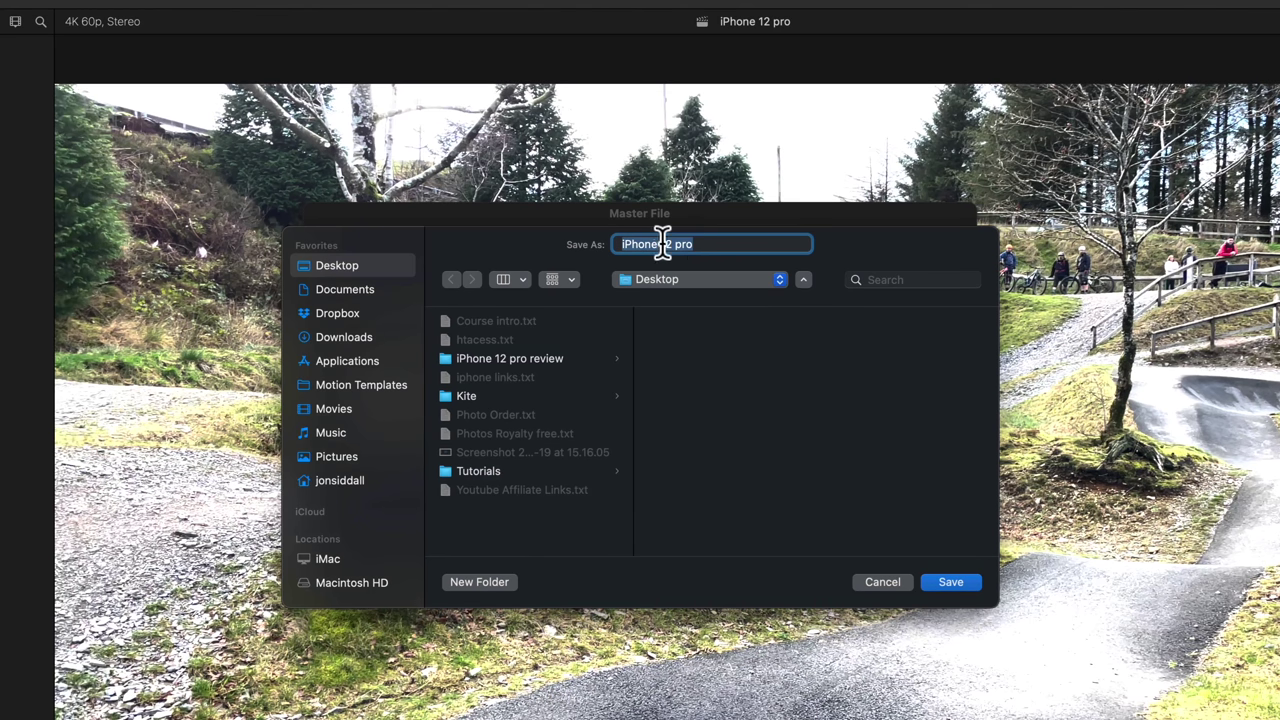
pyautogui.click(730, 244)
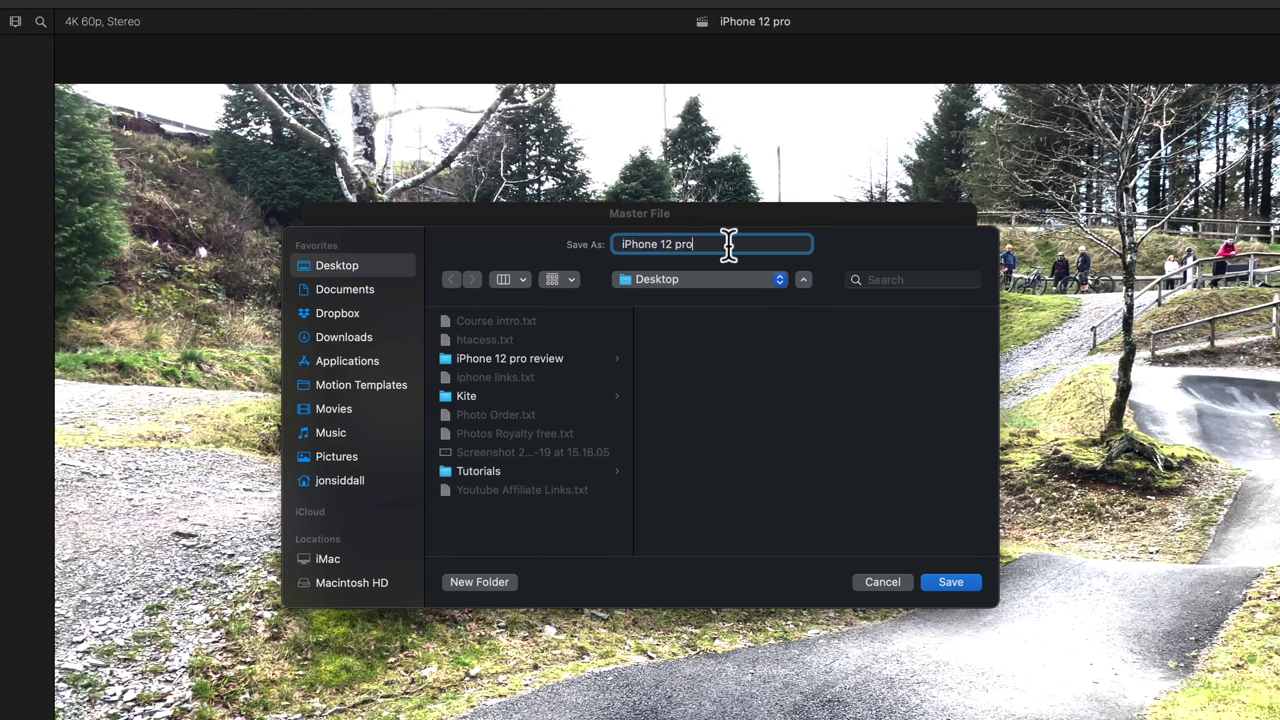
pyautogui.click(952, 582)
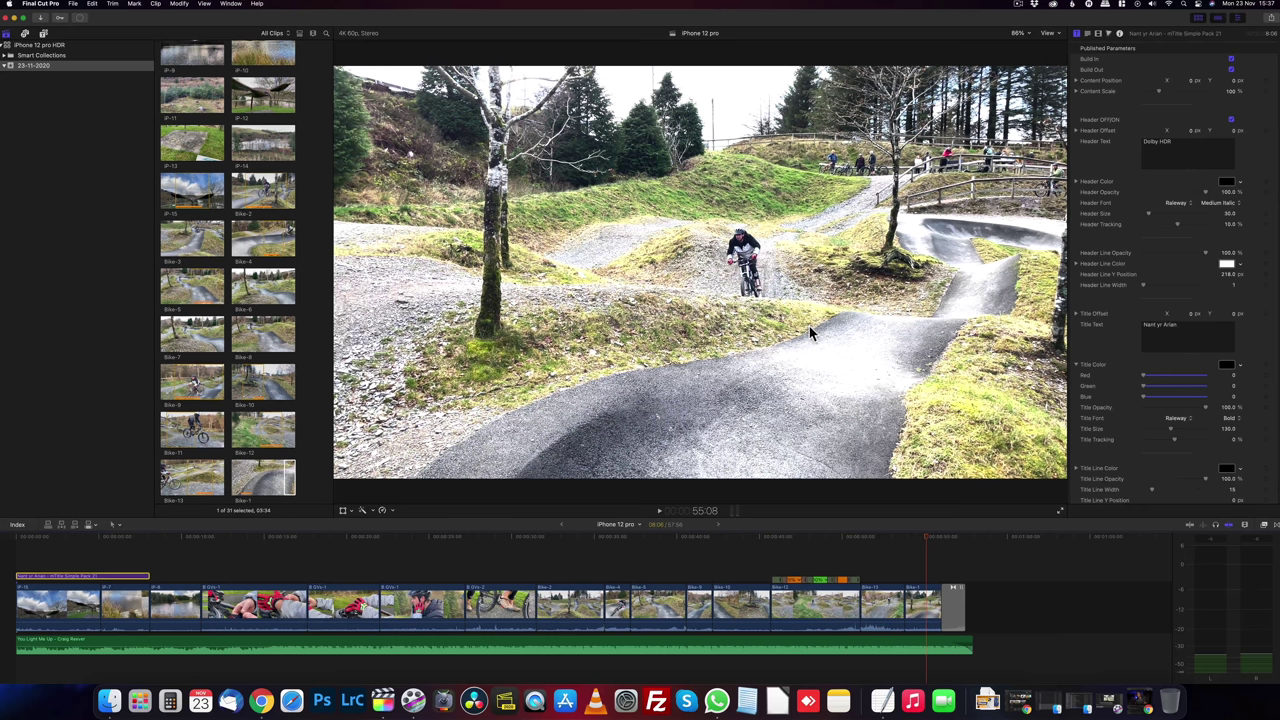
pyautogui.press('super+9')
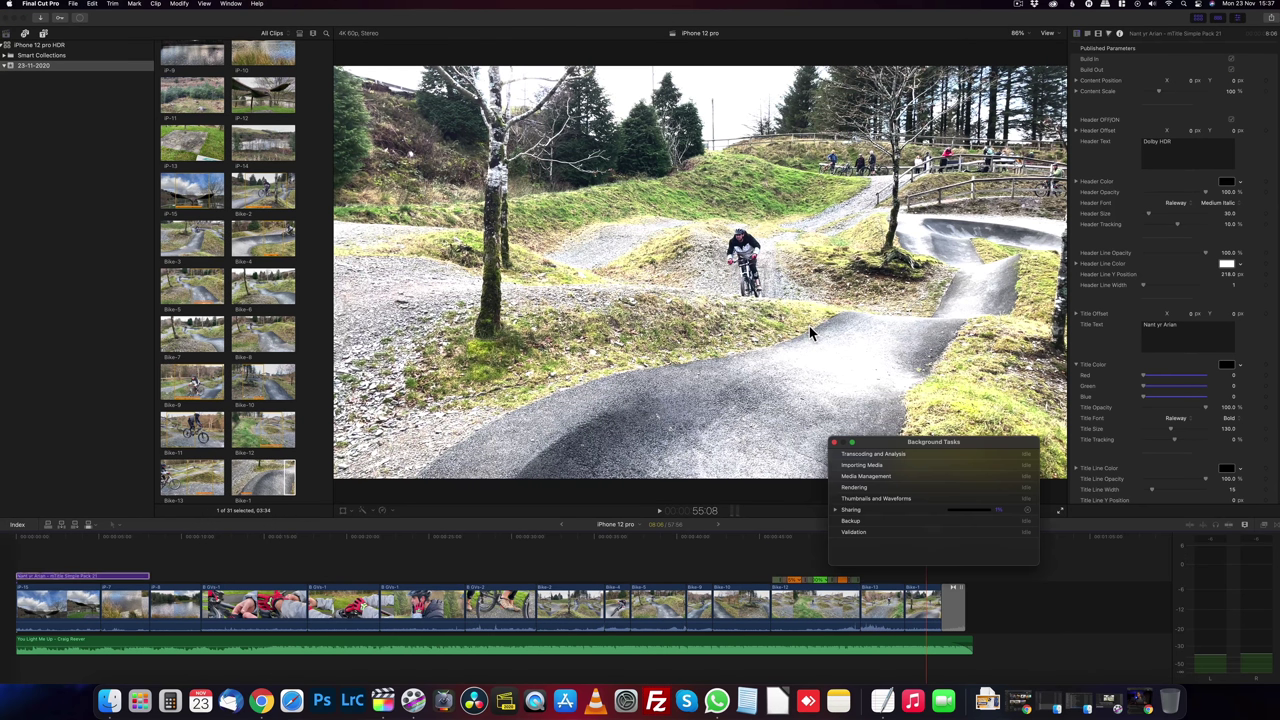
pyautogui.click(835, 512)
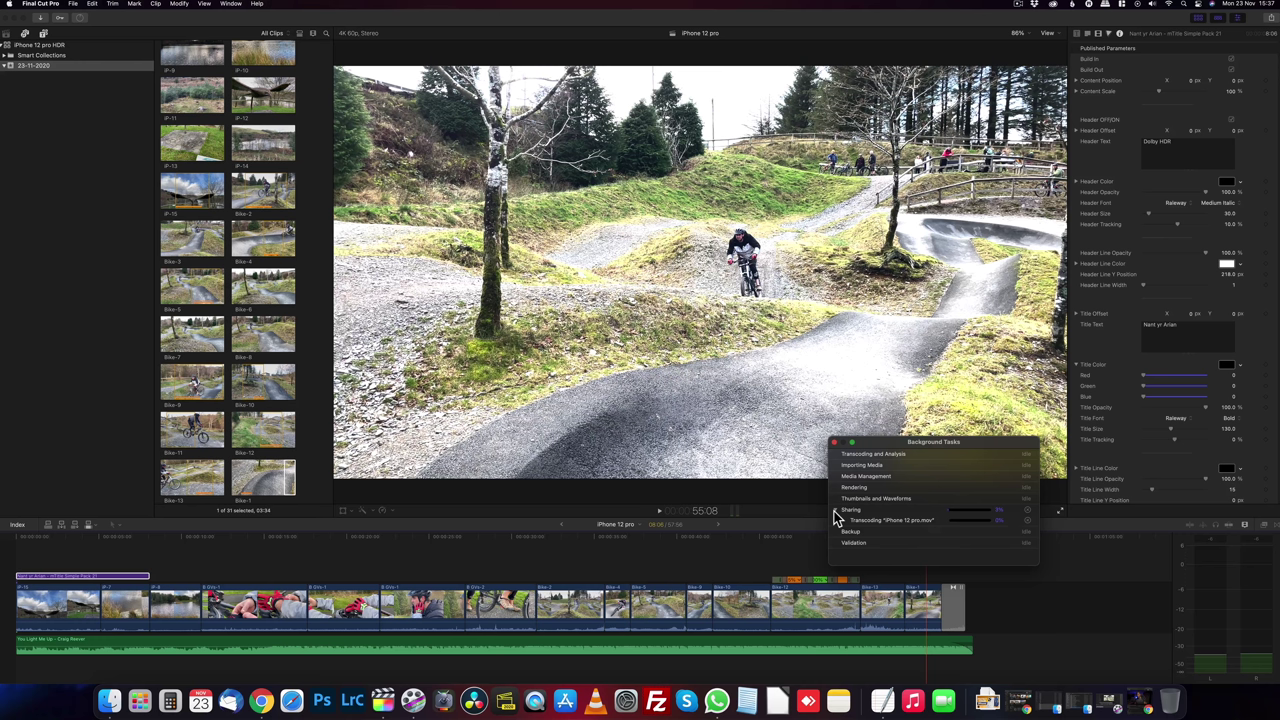